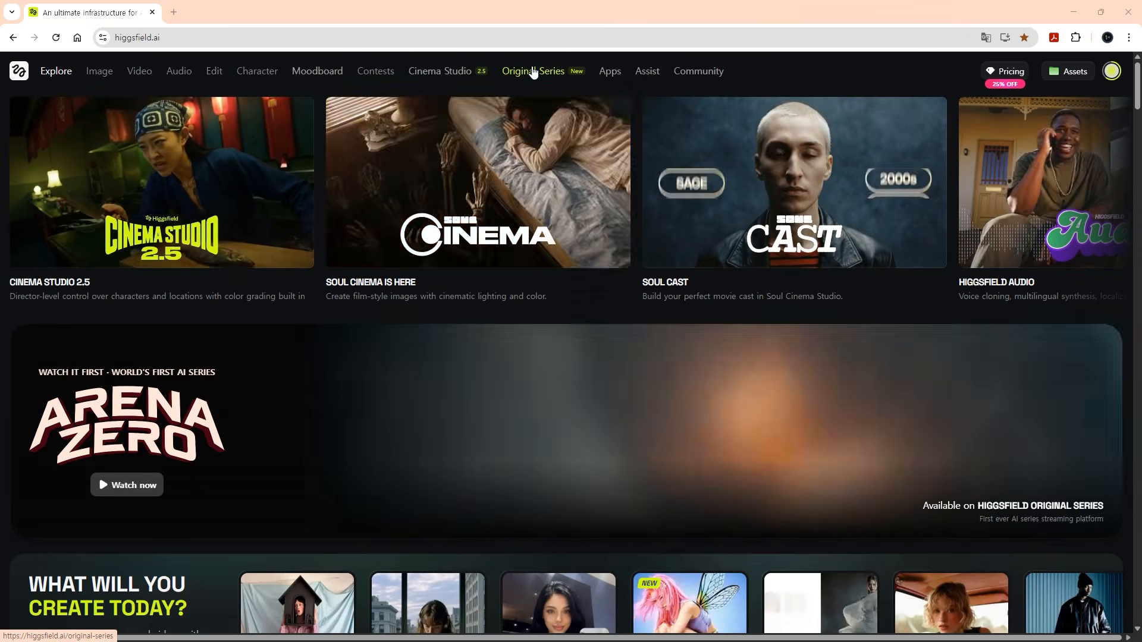
- Browse the Original Series page and open the first episode of Arena Zero for viewing
click(534, 71)
scroll(851, 356, down, 5)
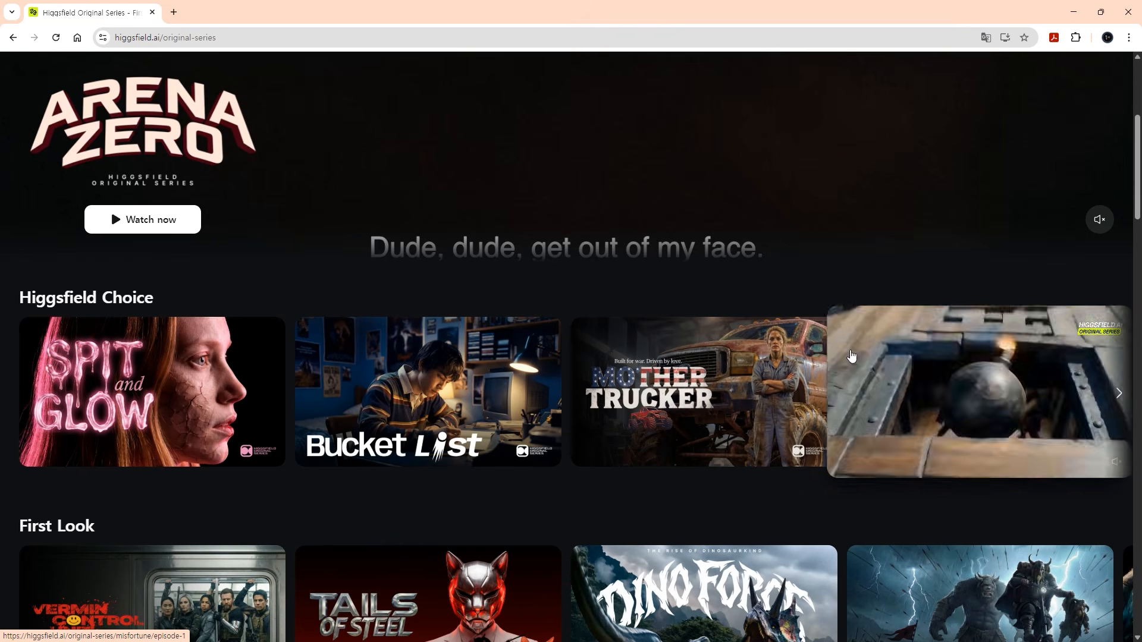
scroll(518, 400, up, 5)
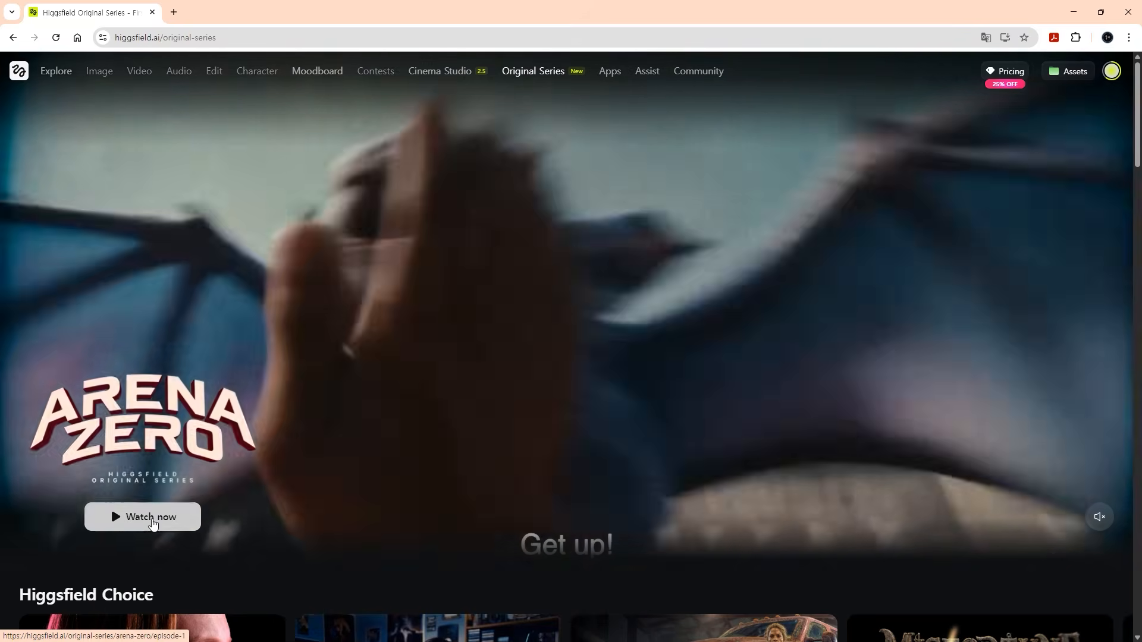
click(126, 519)
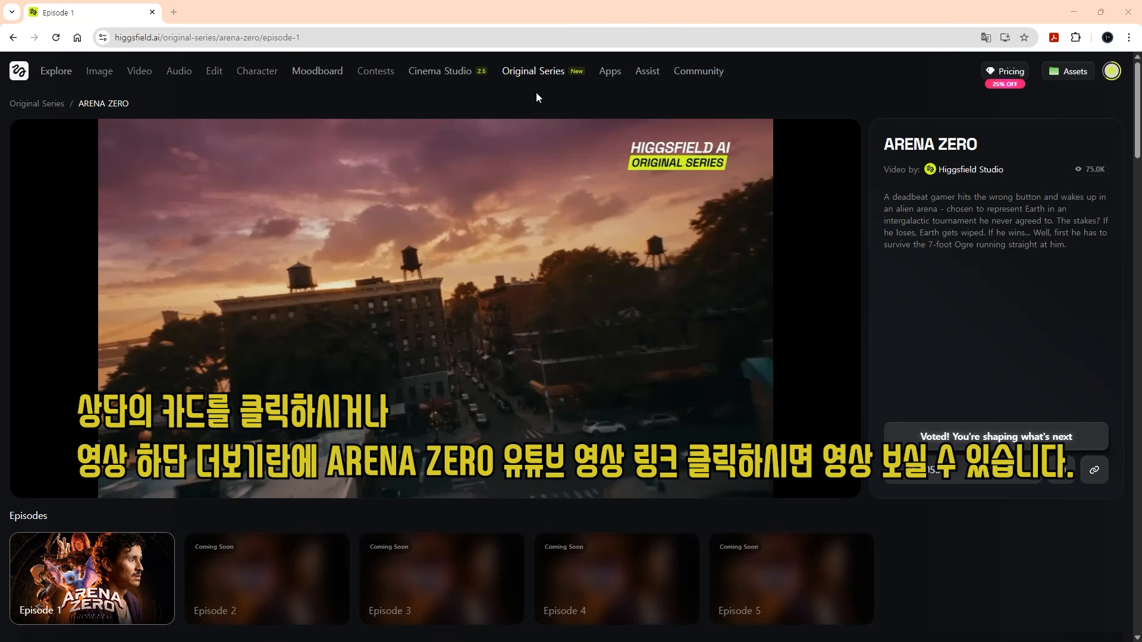
- Return to the Original Series catalogue, play Vermin Control Unit from First Look, and pause the episode
click(535, 74)
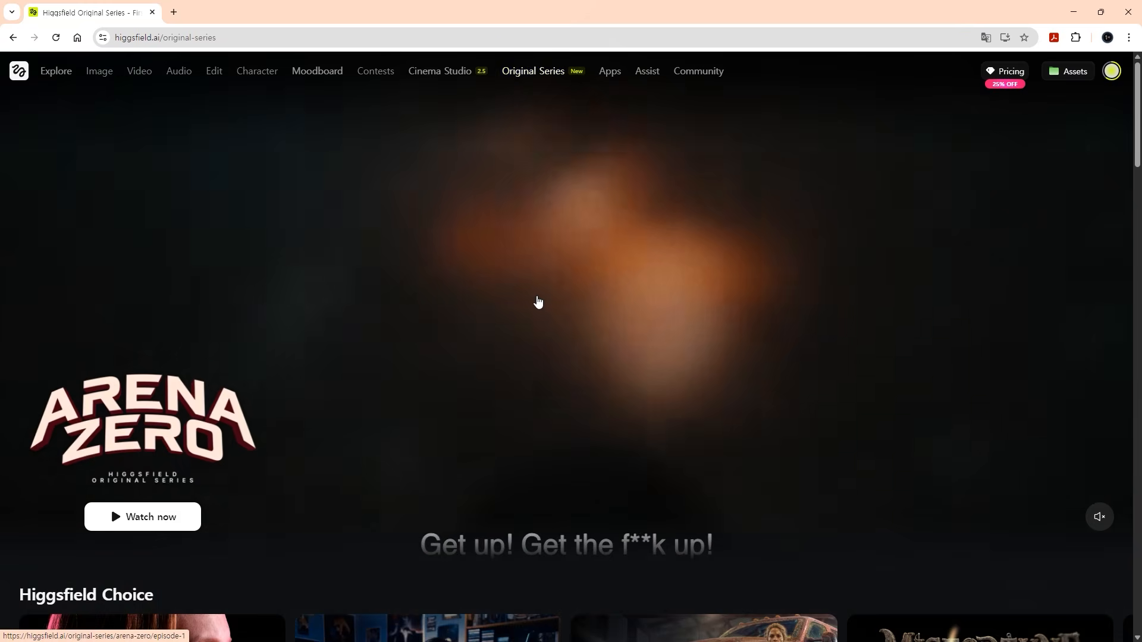
scroll(538, 298, down, 6)
scroll(495, 443, down, 5)
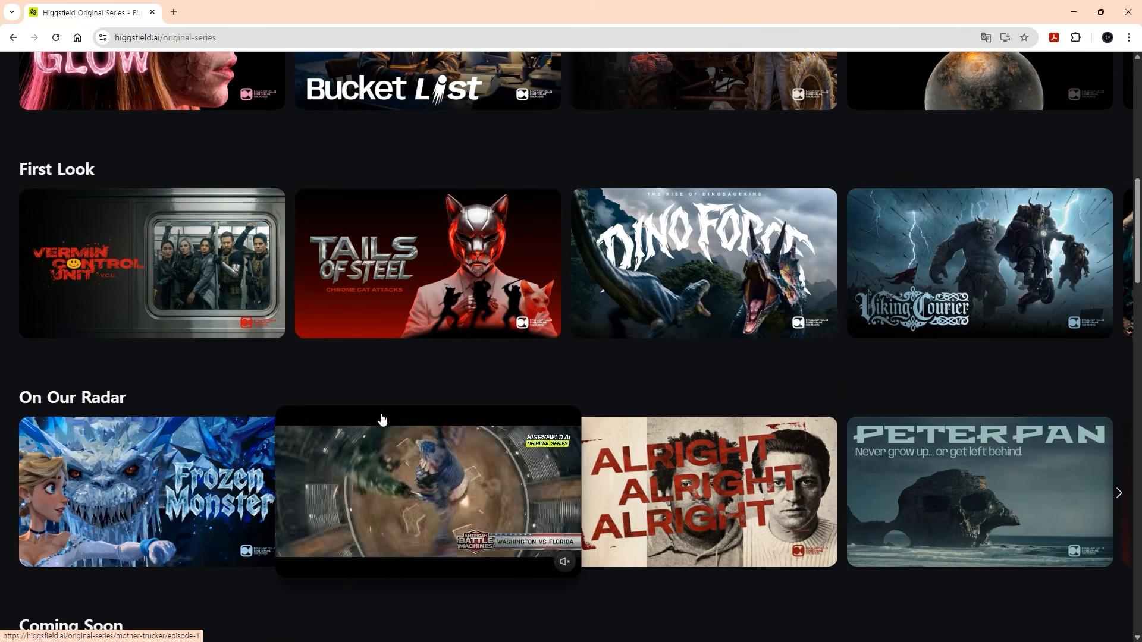
scroll(190, 366, up, 1)
mouse_move(186, 334)
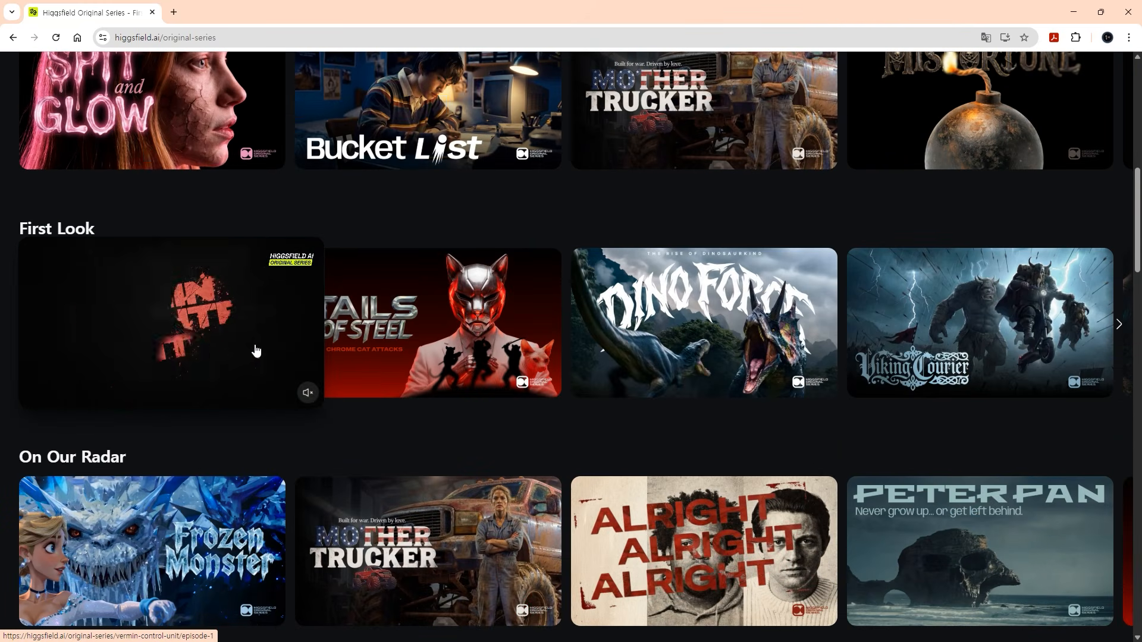
click(185, 332)
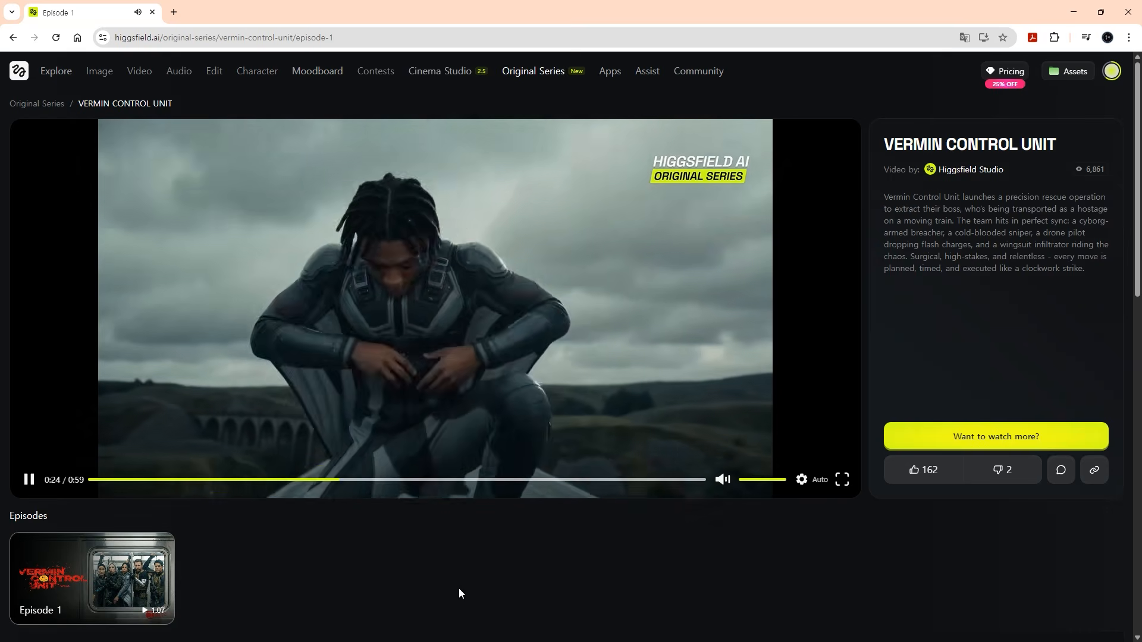
click(38, 478)
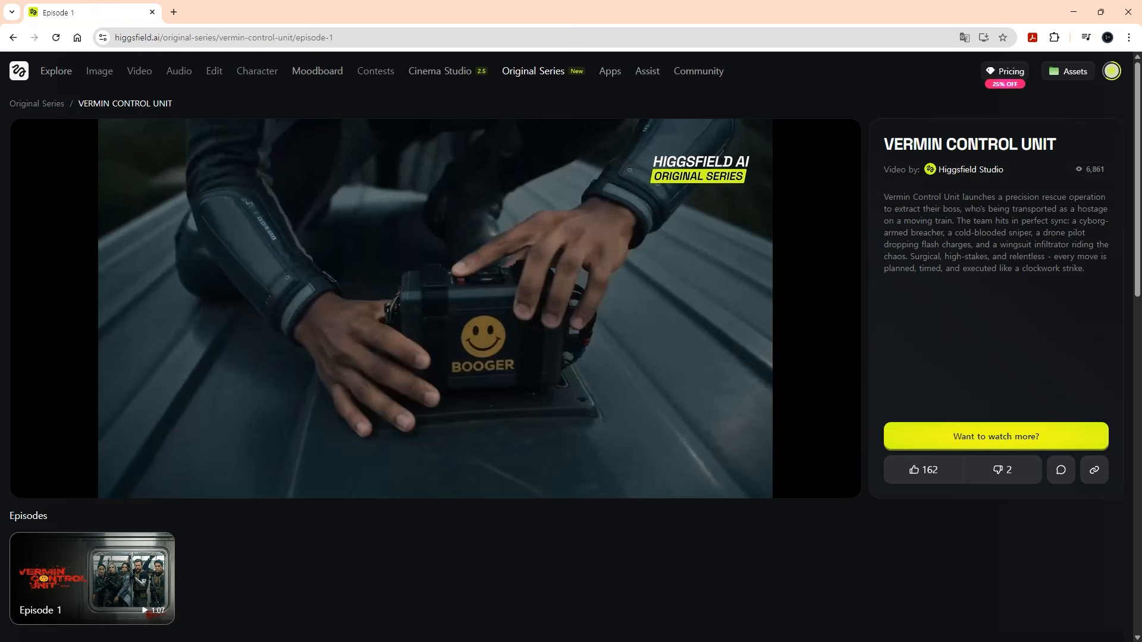
- Go back to the Original Series catalogue, look over its rows, and open Cinema Studio
key(alt+Left)
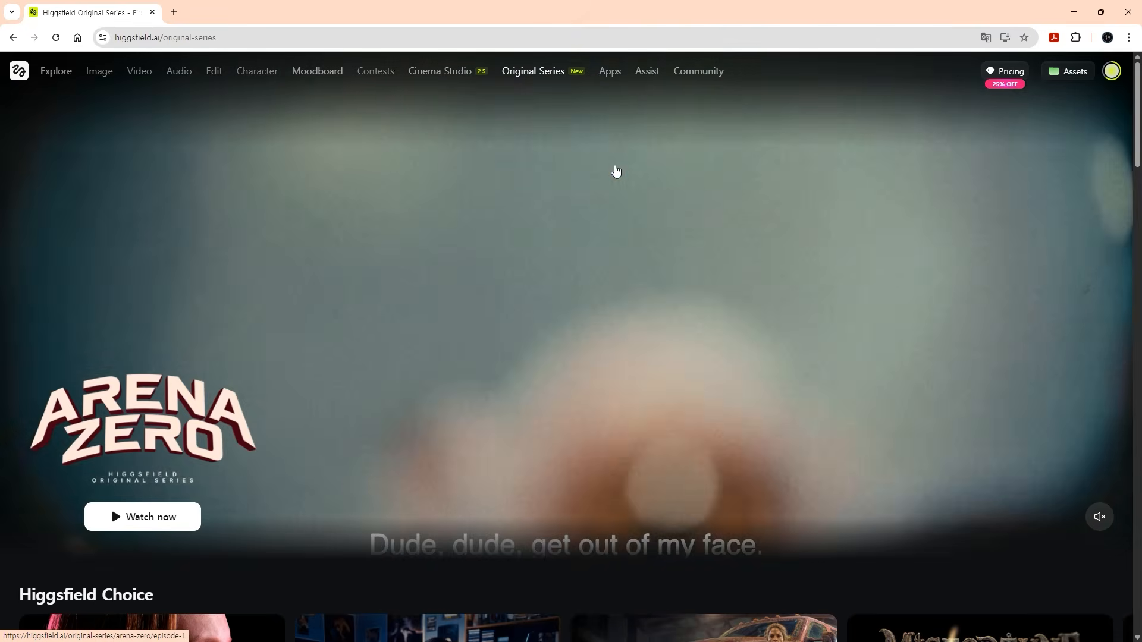
scroll(682, 256, down, 12)
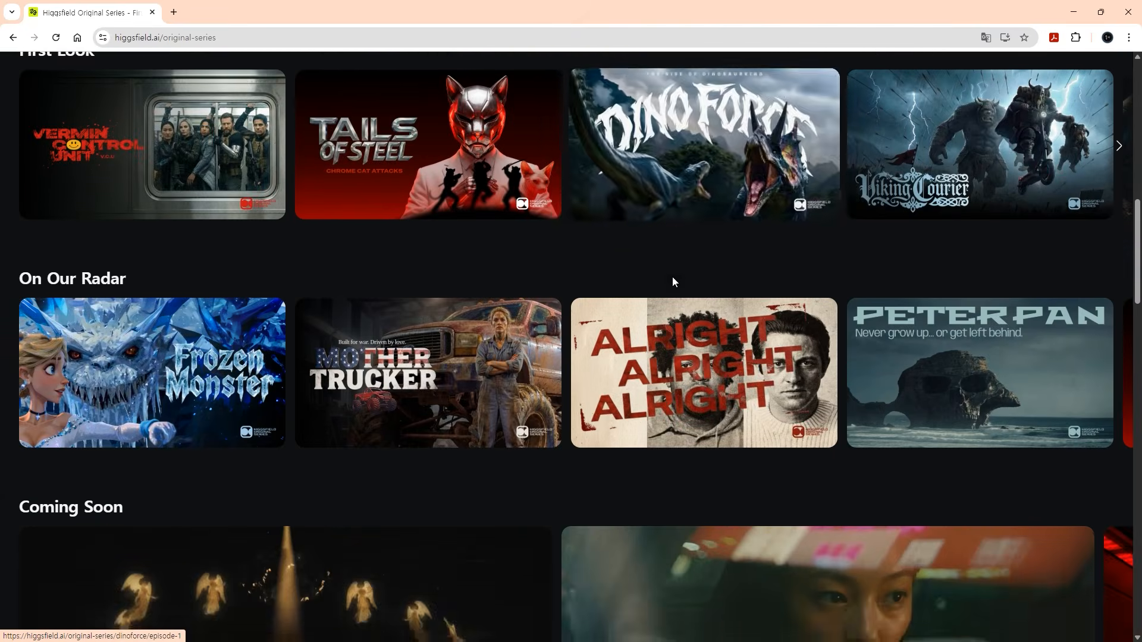
scroll(686, 269, up, 2)
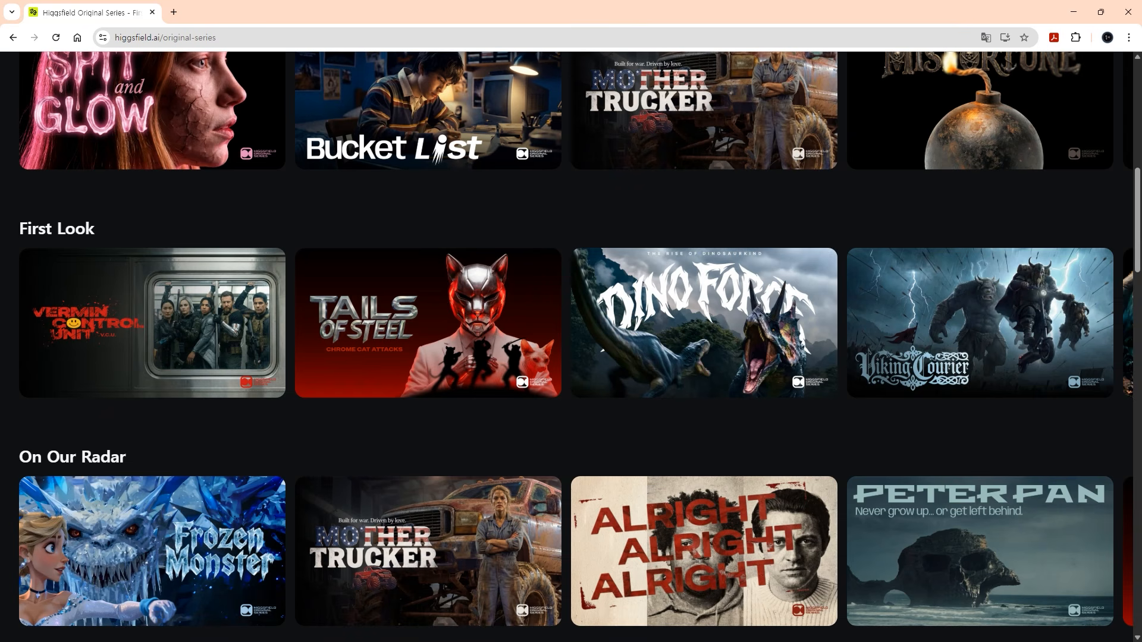
scroll(635, 282, up, 10)
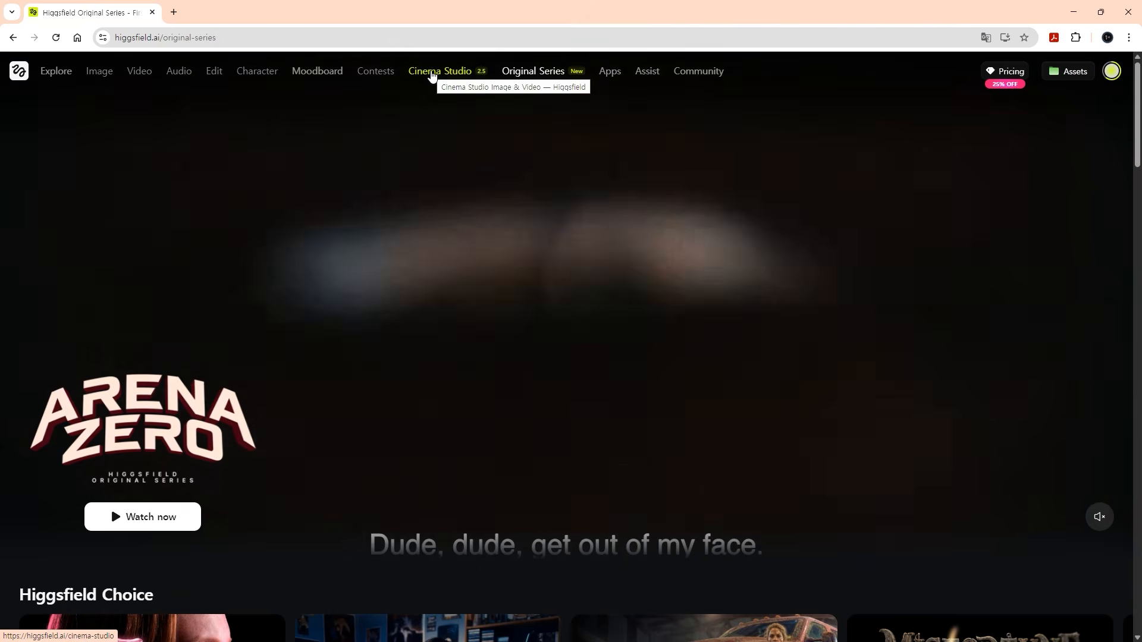
click(432, 73)
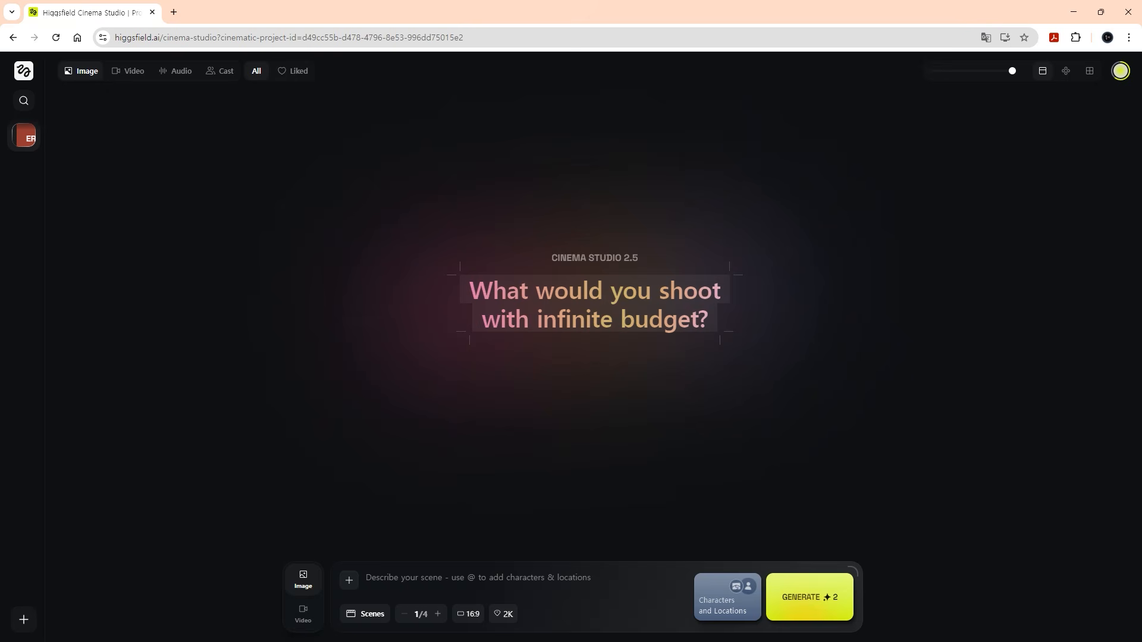
- Examine the input options for characters and props in Cinema Studio's video mode, and return to image mode
click(294, 619)
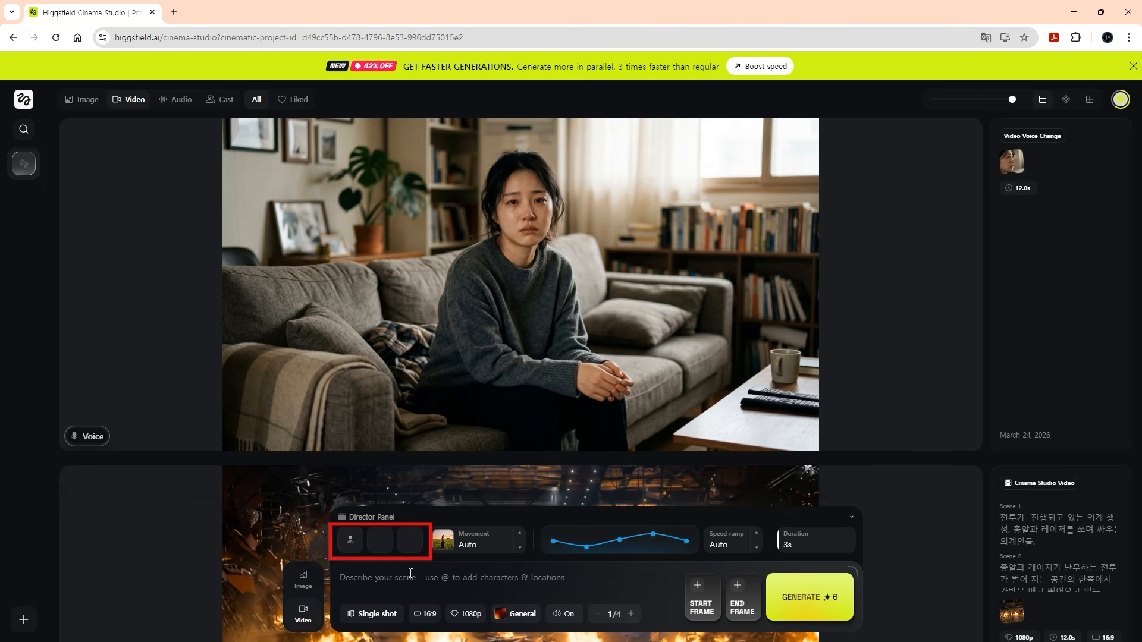
click(351, 542)
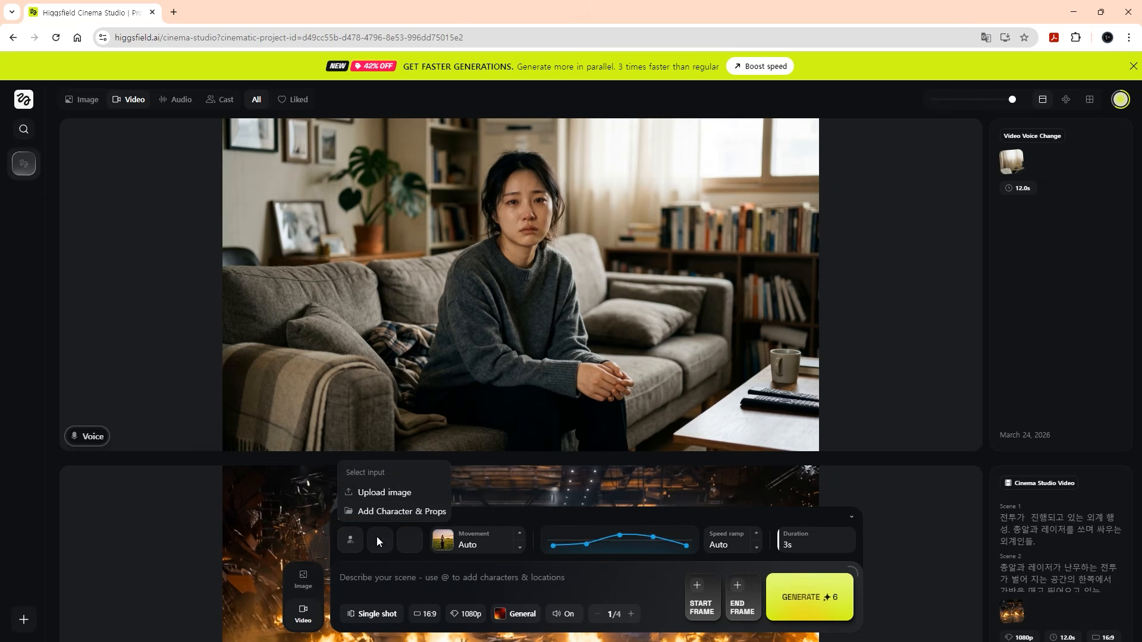
click(304, 580)
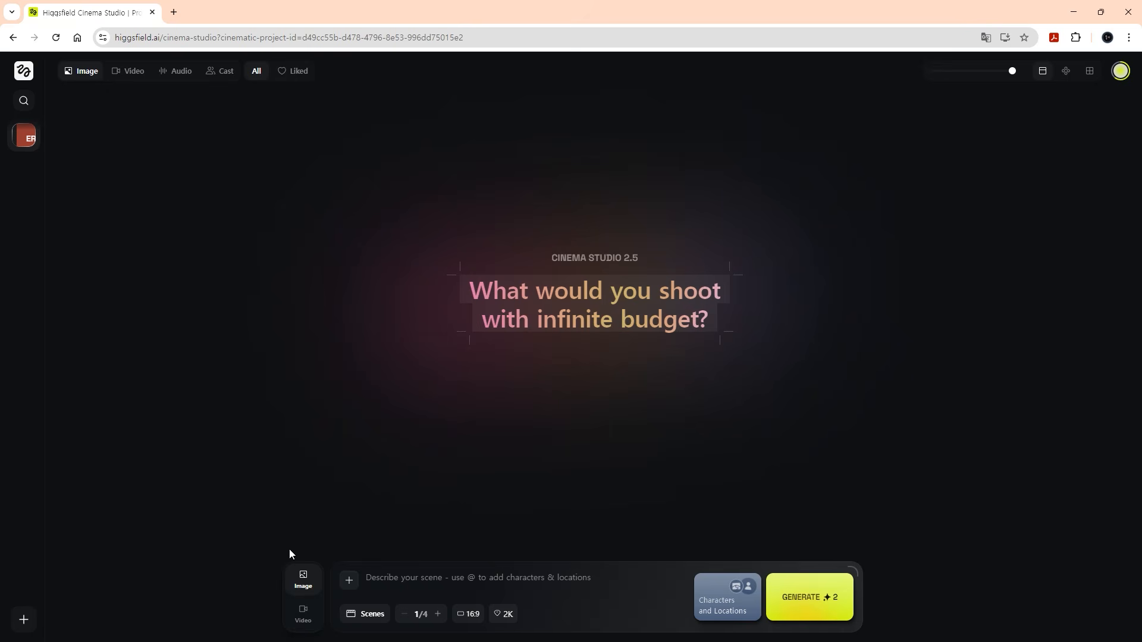
- Switch the image model from Scenes to Cinema 2.0 and view its camera, lens, focal length and aperture setup
click(356, 620)
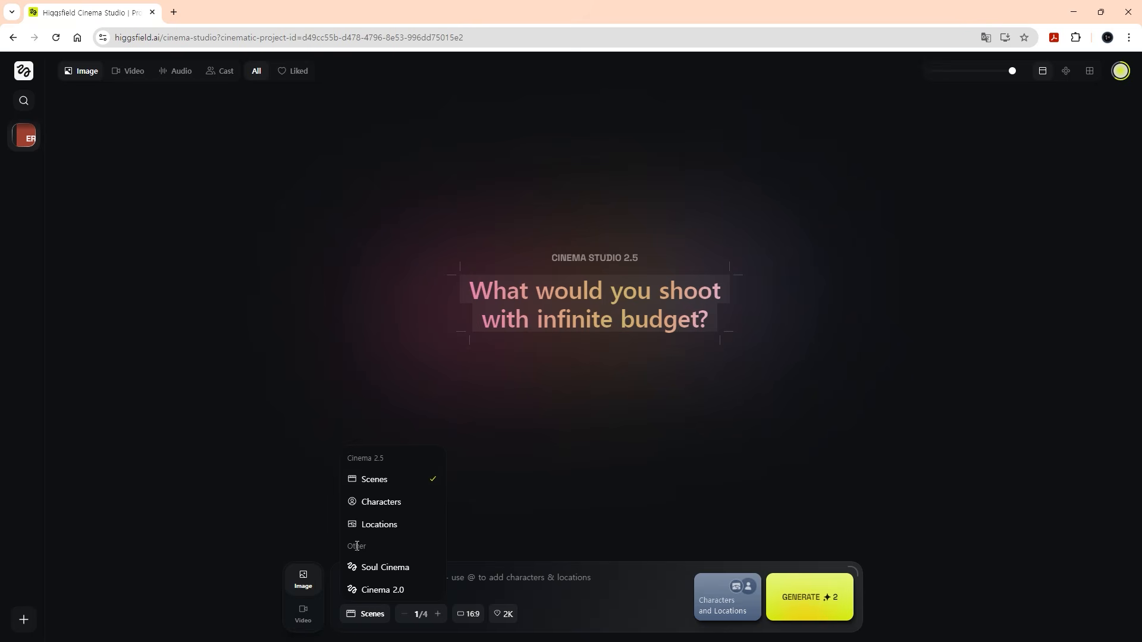
click(378, 592)
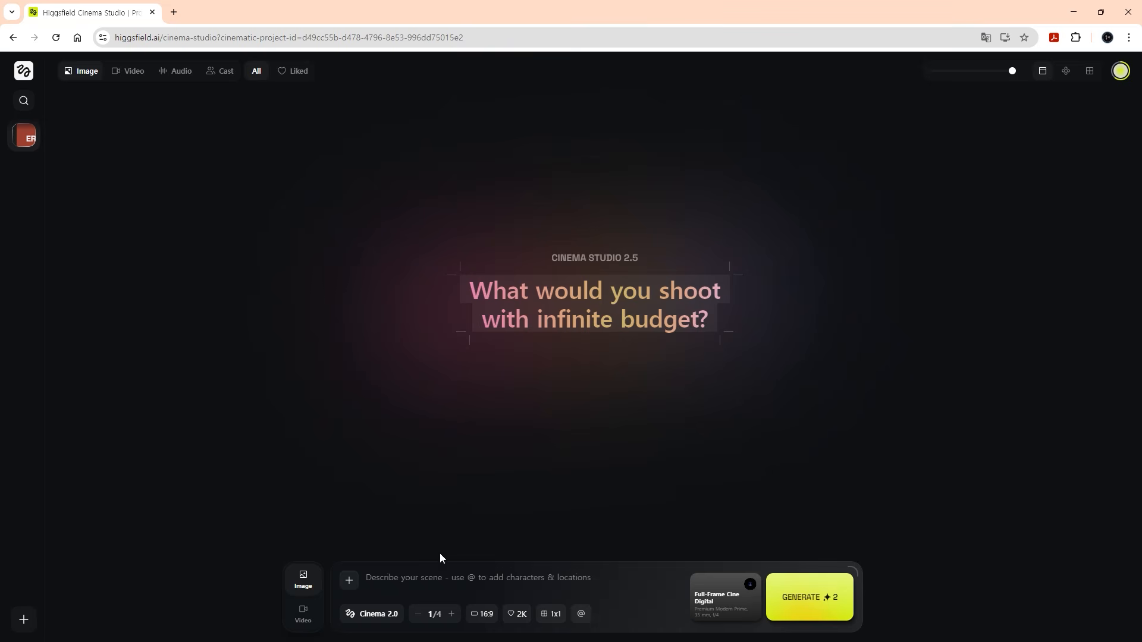
click(727, 586)
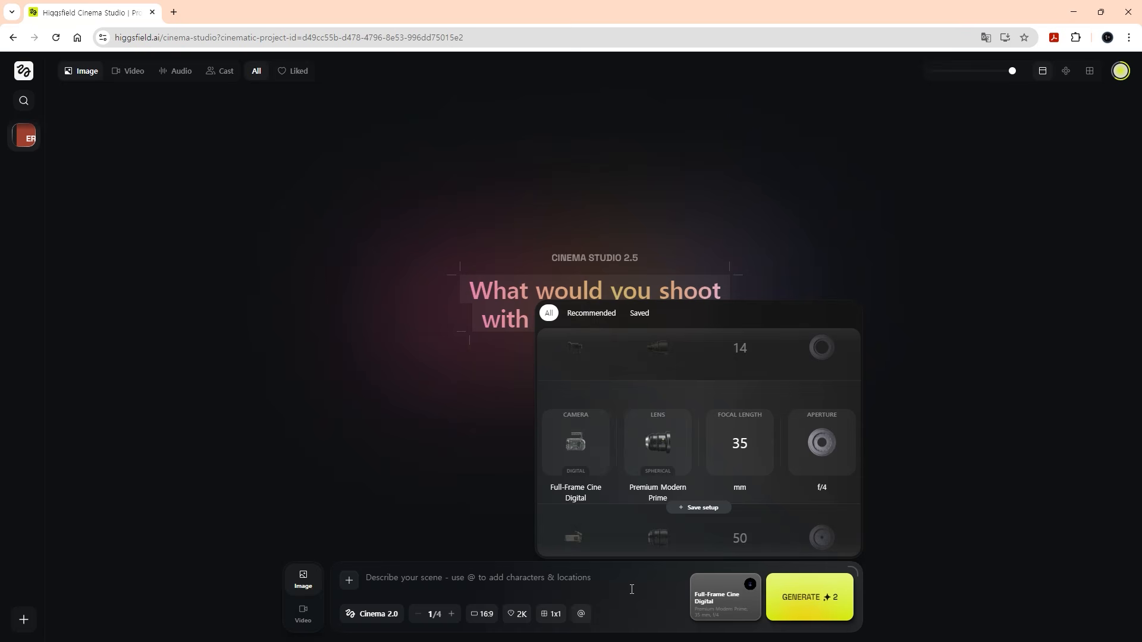
- Switch image generation to the Characters mode of Cinema 2.5 and open the Soul Cast builder
click(377, 612)
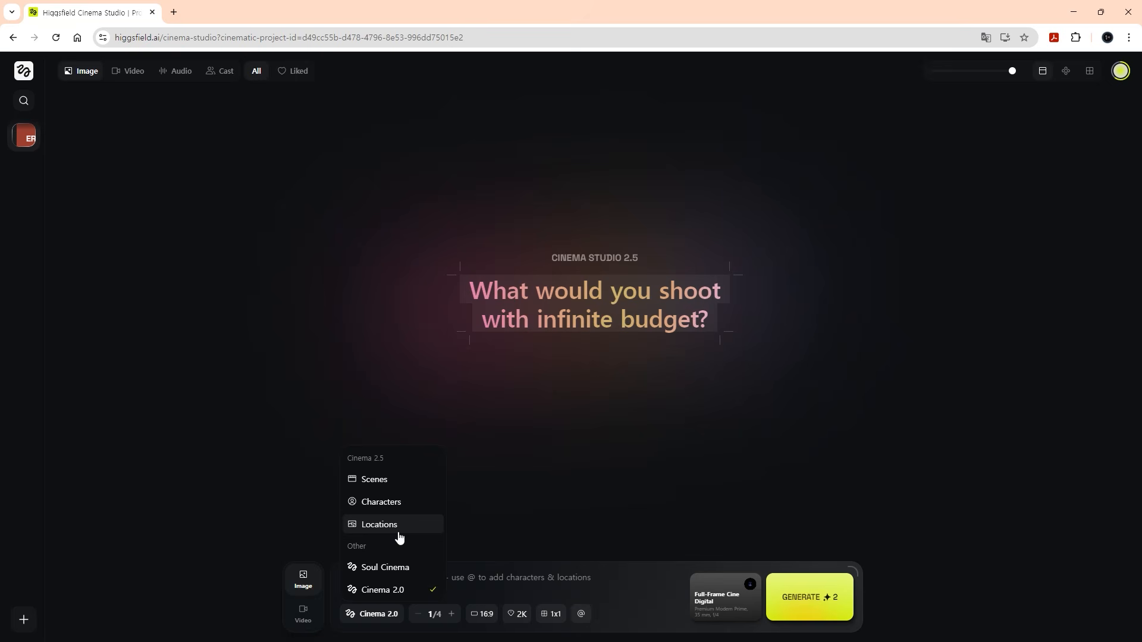
click(387, 503)
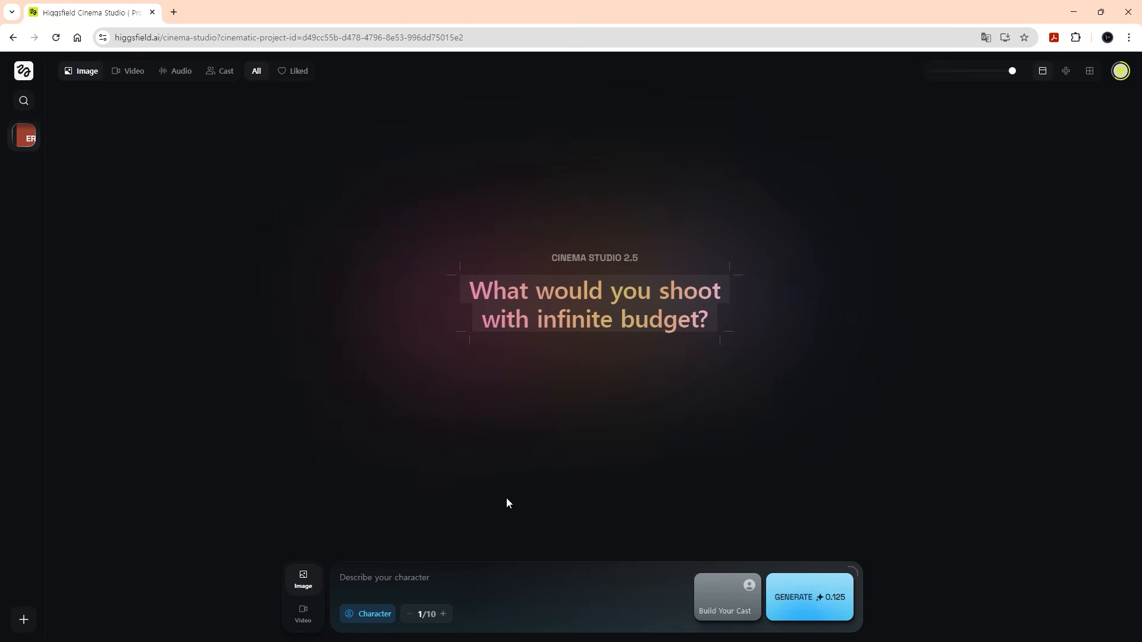
click(718, 610)
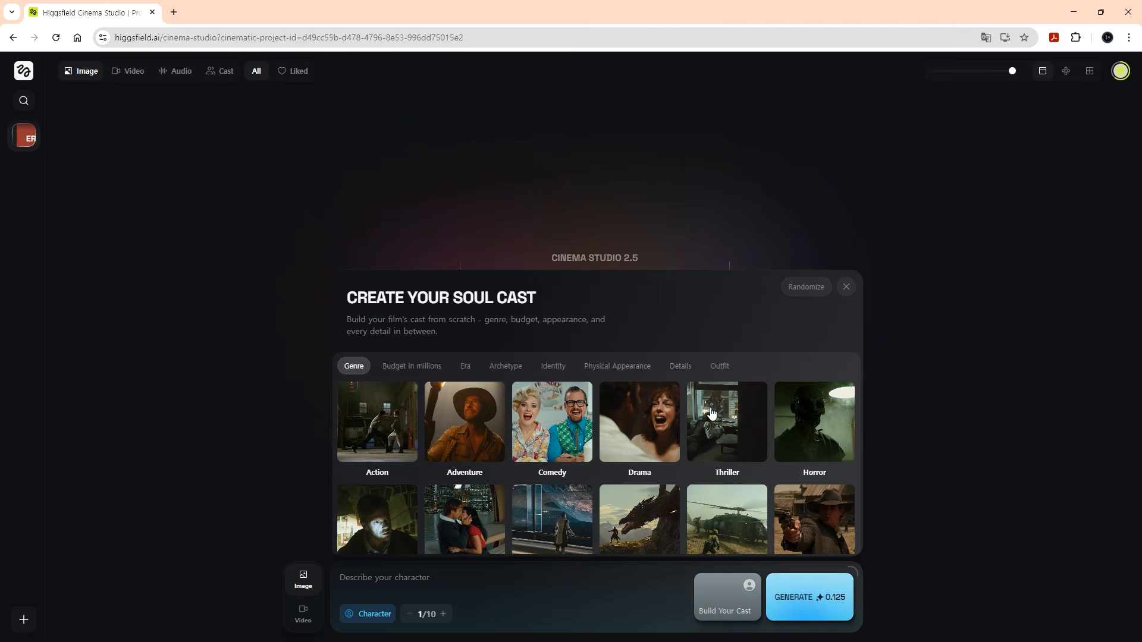
- Examine the Genre, Budget in millions and Era options of the Soul Cast builder
click(364, 432)
click(364, 432)
click(417, 366)
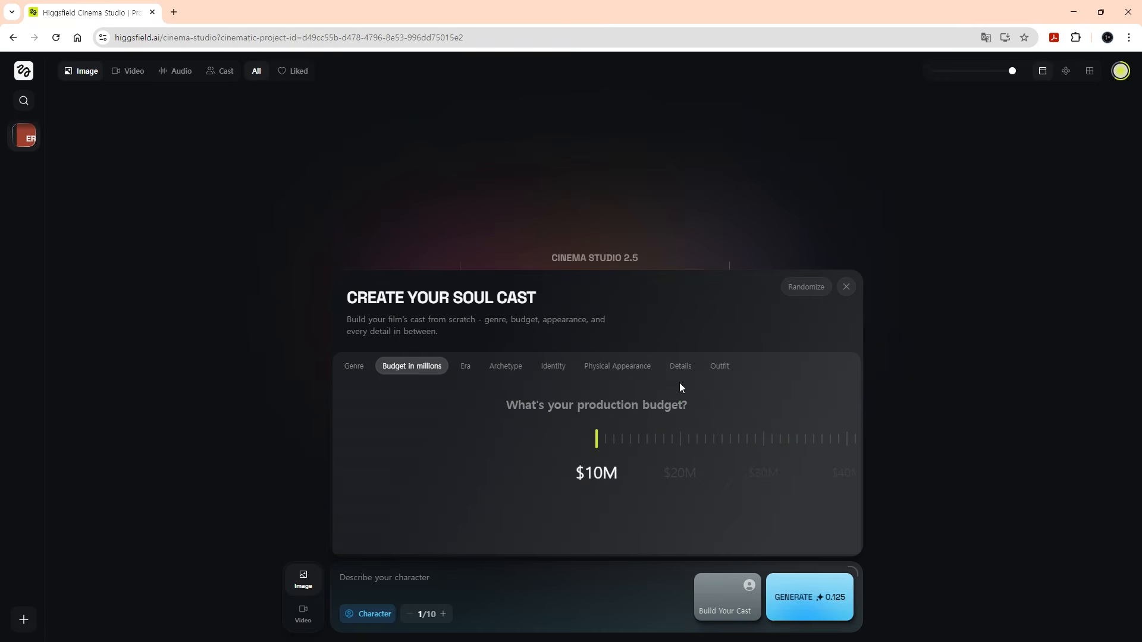
click(469, 370)
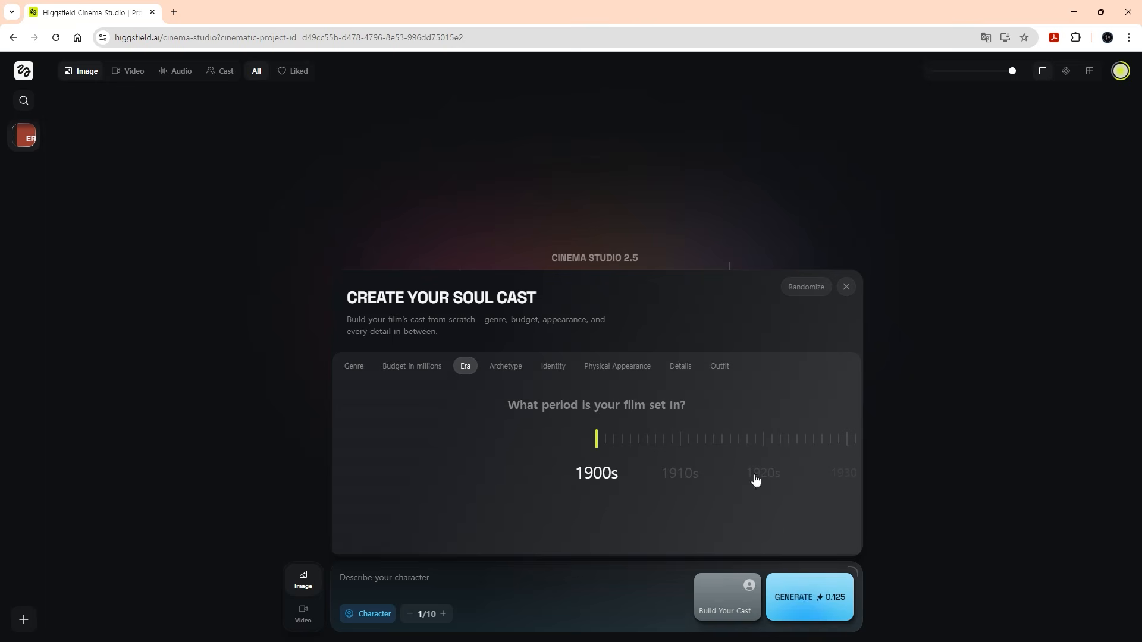
- Try out the Male, Asian and 20yo identity tags for the character, and clear them from the description
click(553, 367)
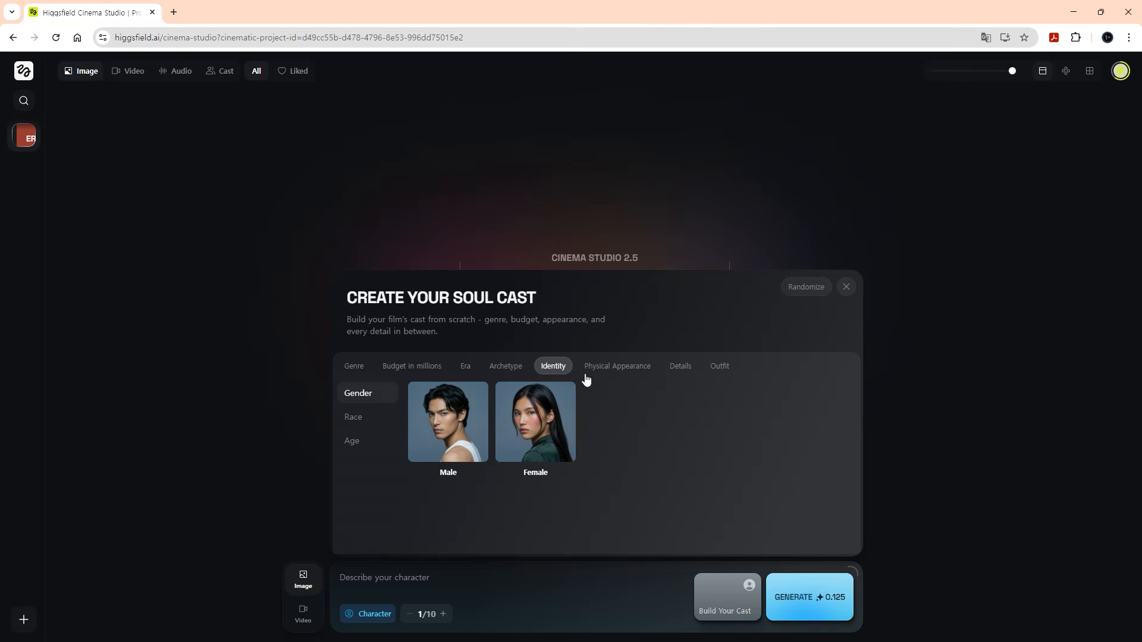
click(443, 434)
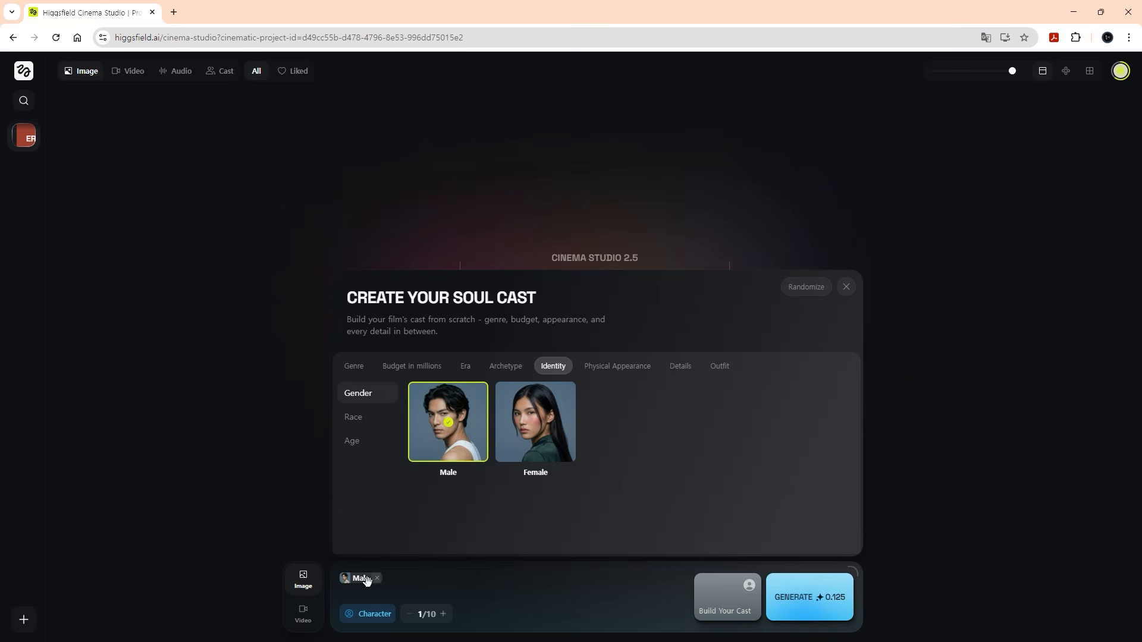
click(447, 427)
click(445, 434)
click(355, 418)
click(634, 421)
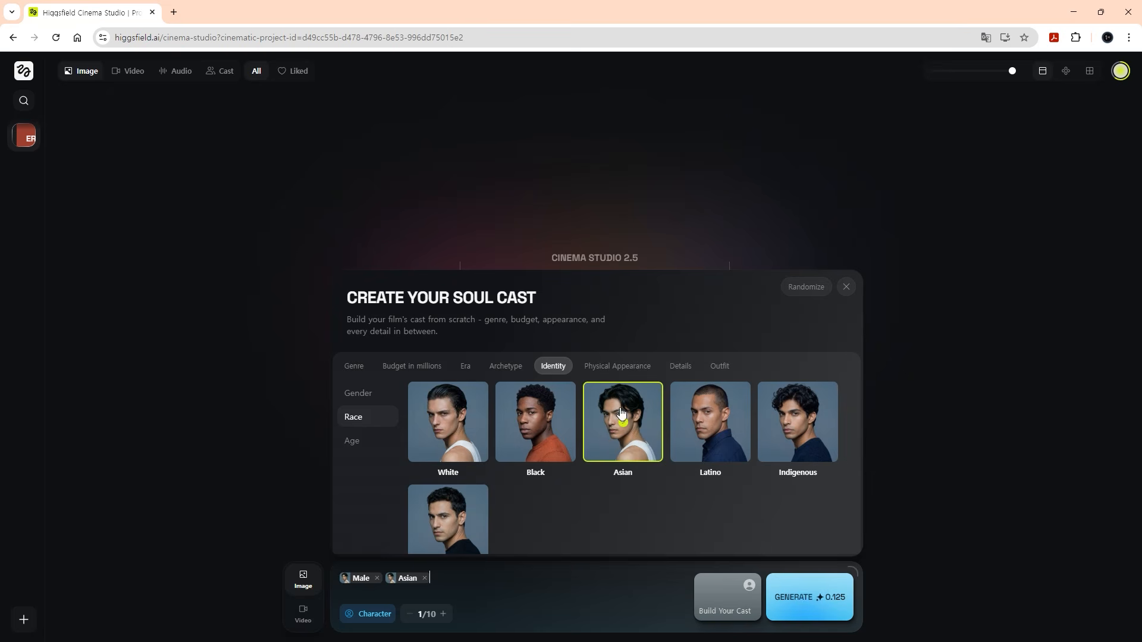
click(364, 445)
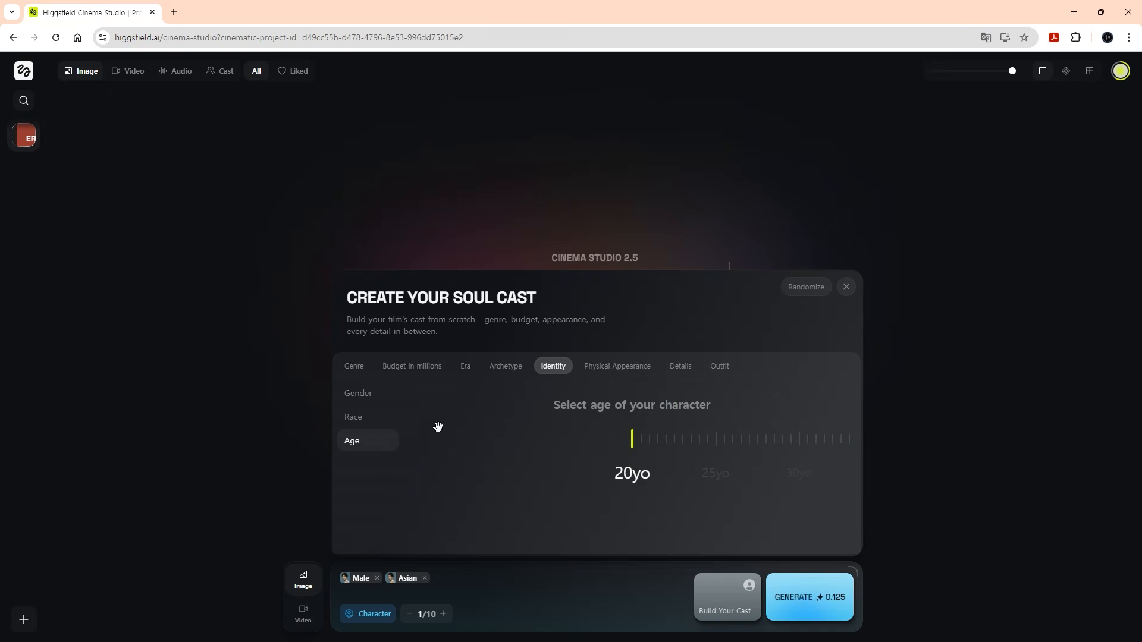
click(620, 476)
key(BackSpace)
key(BackSpace)
key(BackSpace)
- Try describing the character in plain text as "20대 아시아 남자"
text(20eo)
key(BackSpace)
key(BackSpace)
key(Hangul)
text(대 아시아)
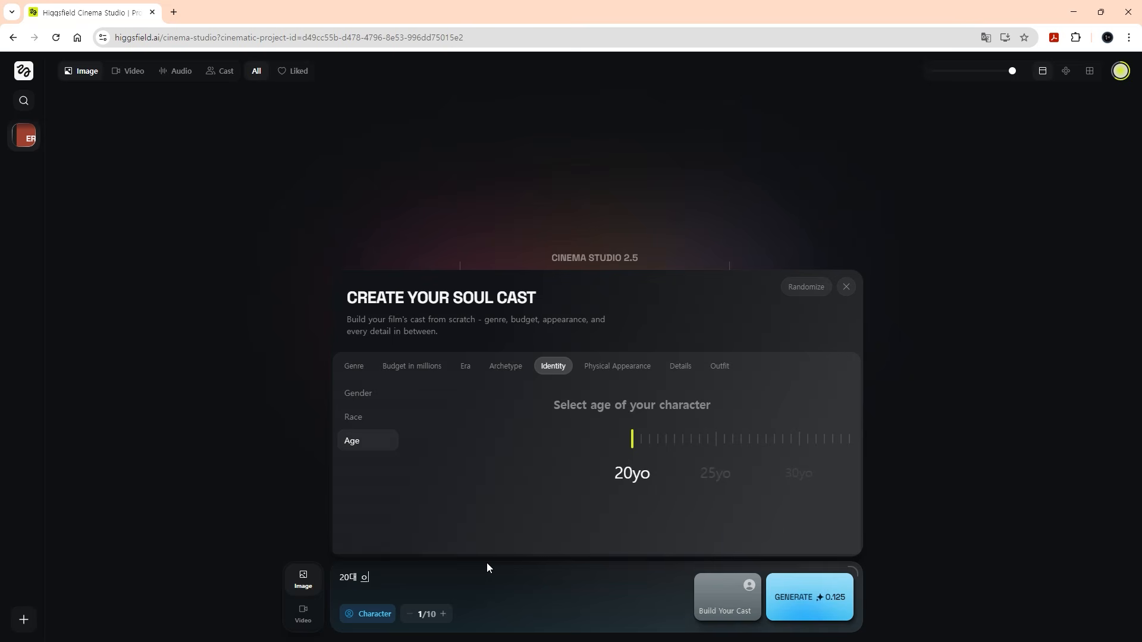
text( 남자)
key(BackSpace)
text(재)
- Set the character's identity to Male, Asian and 20yo, and delete the stray text before the tags
click(358, 393)
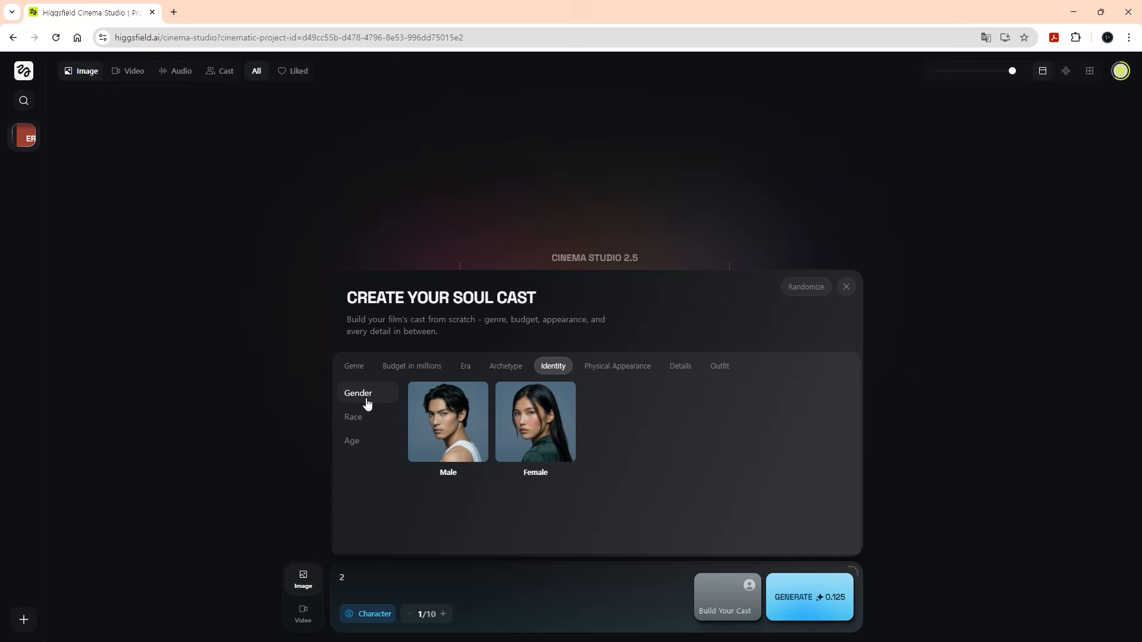
click(448, 422)
click(357, 419)
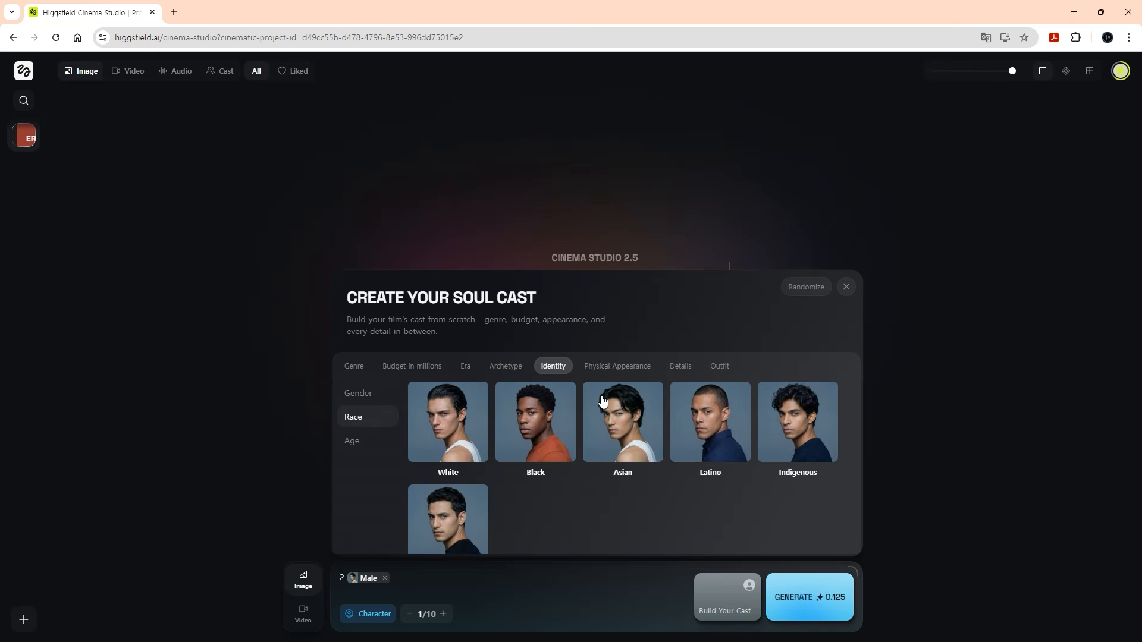
click(623, 421)
click(353, 443)
click(632, 516)
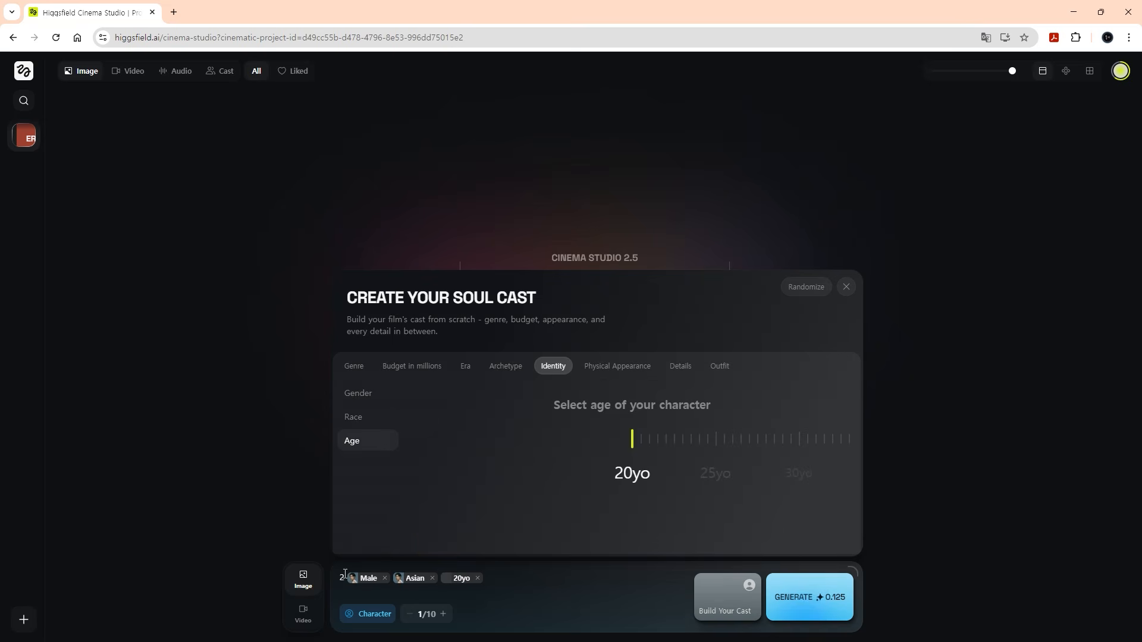
key(BackSpace)
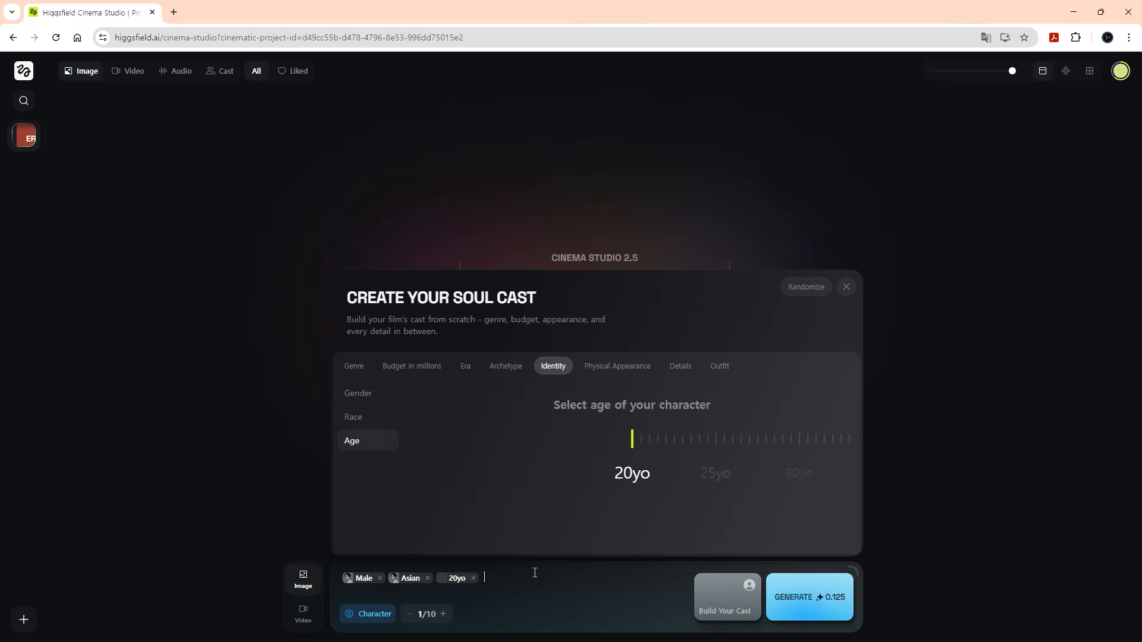
- Add "검은 안경을 쓰고있다." to the character description and generate one character
text(검은 안경을 쓰고있다.)
click(833, 611)
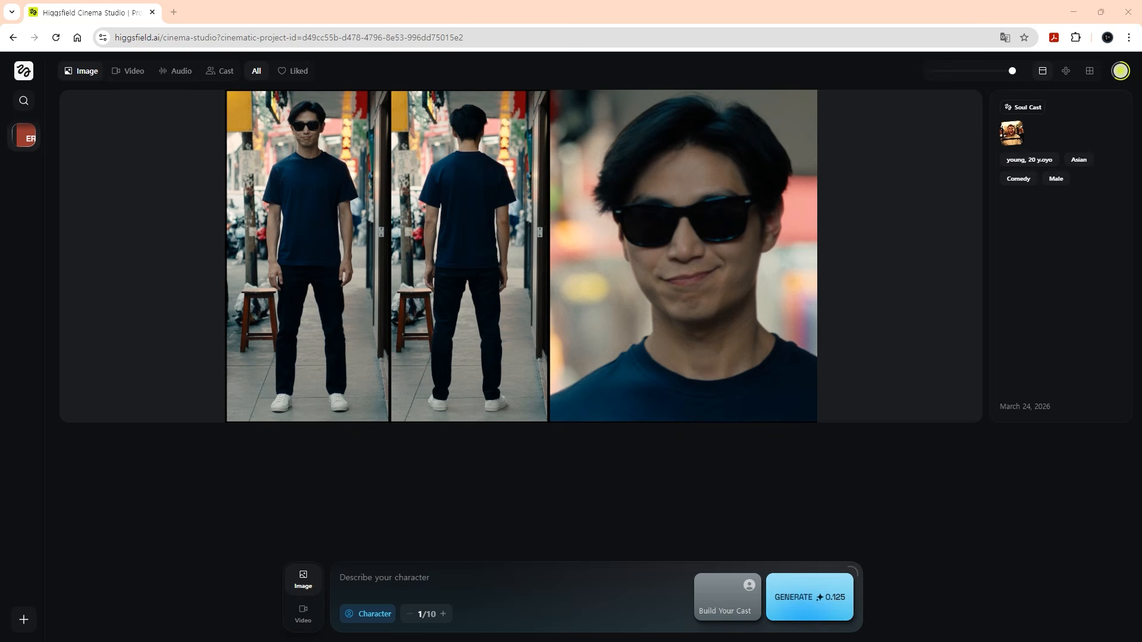
mouse_move(717, 337)
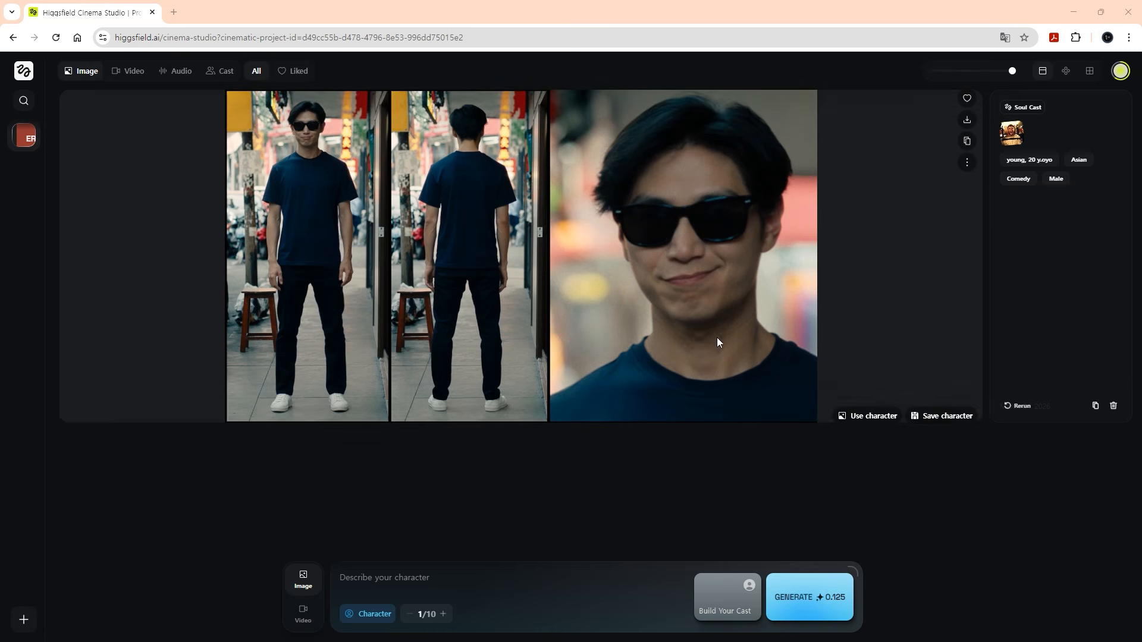
- Save the generated character, and generate one location described as "현대 단독주택의 거실. 주방이 있고, 한쪽에 긴 소파와 티비가 있다."
click(947, 411)
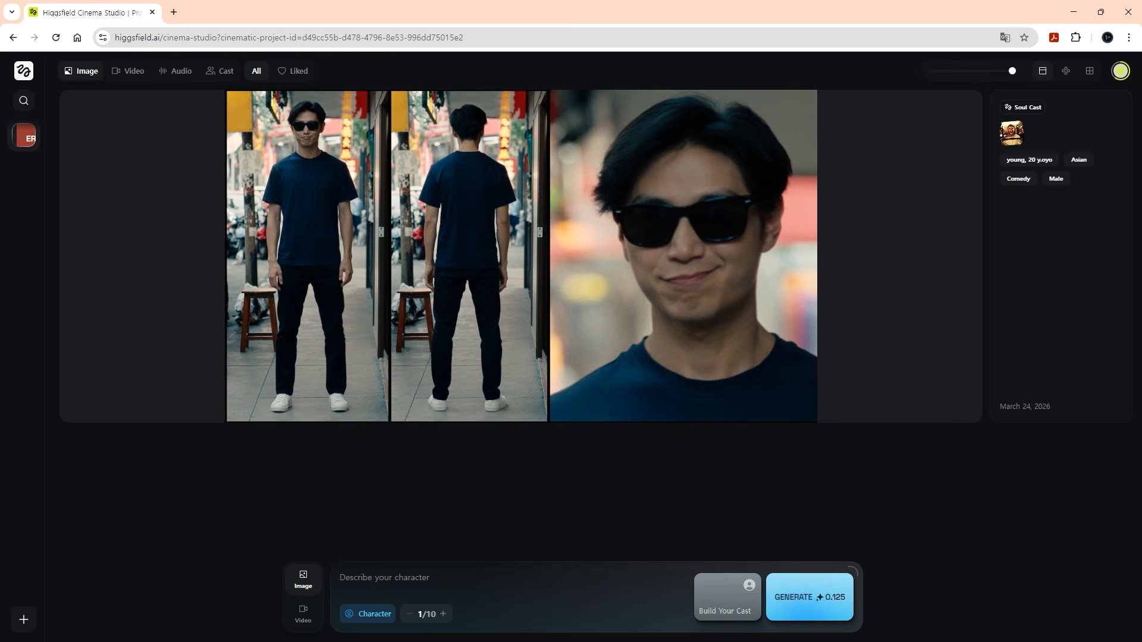
click(376, 613)
click(398, 530)
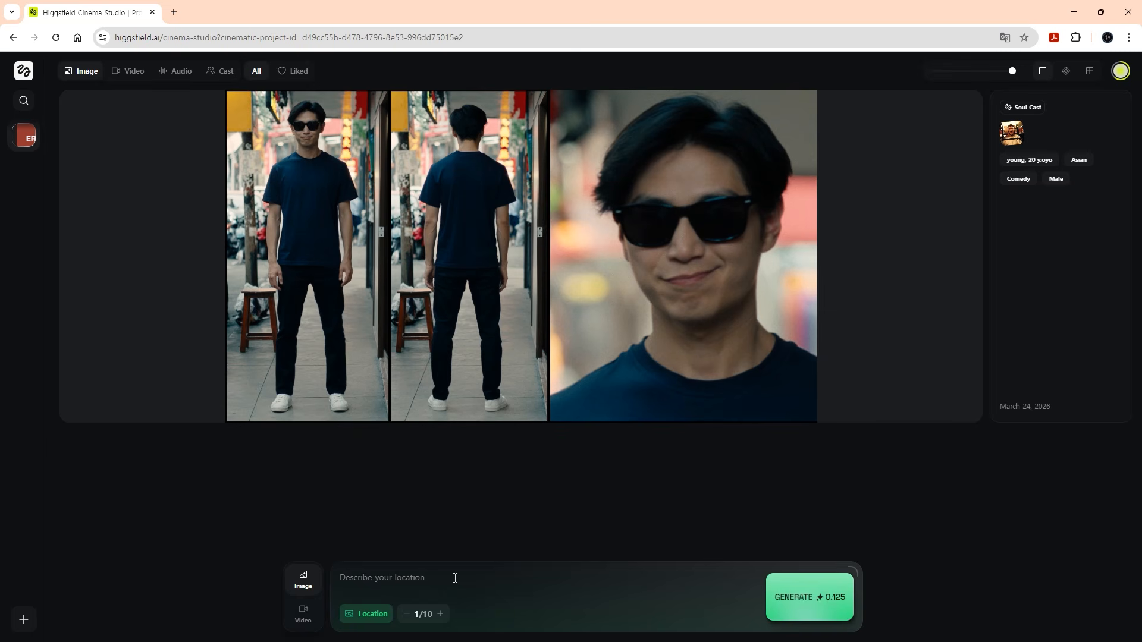
text(현대 )
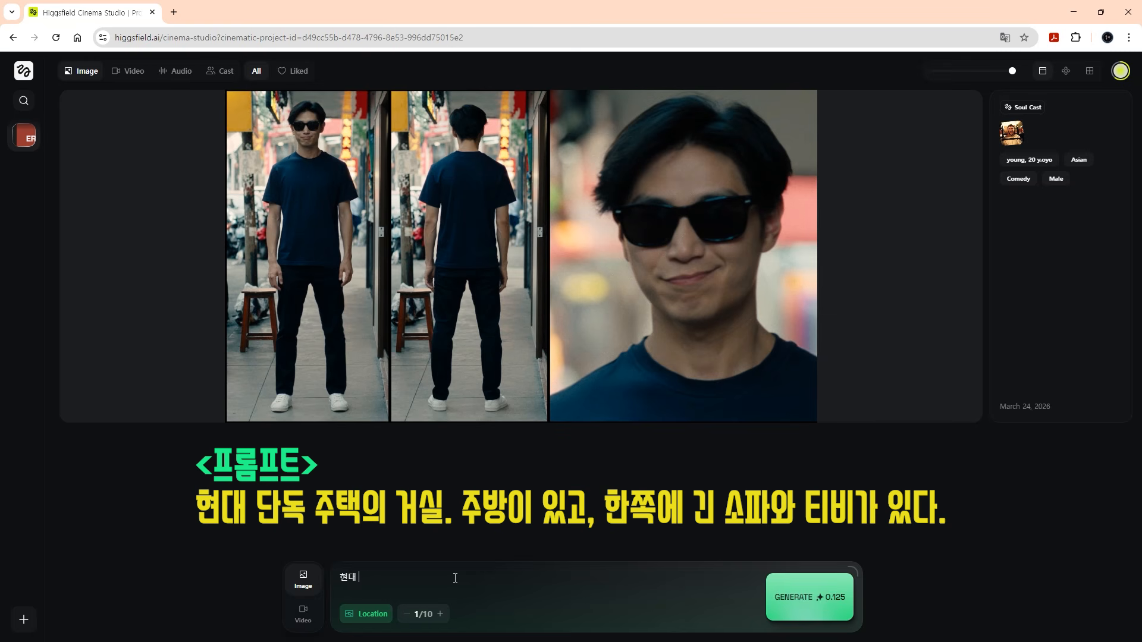
text(단독주택의 거실. 주방이 있고, 한쪽에 긴 소파)
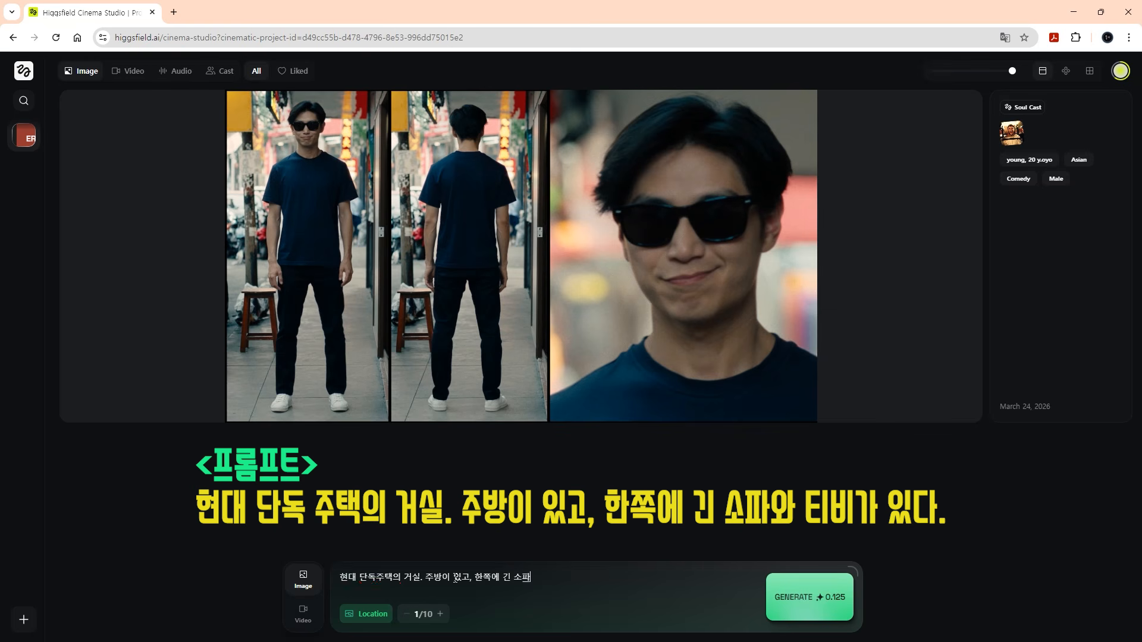
text(와 티비가 있다.)
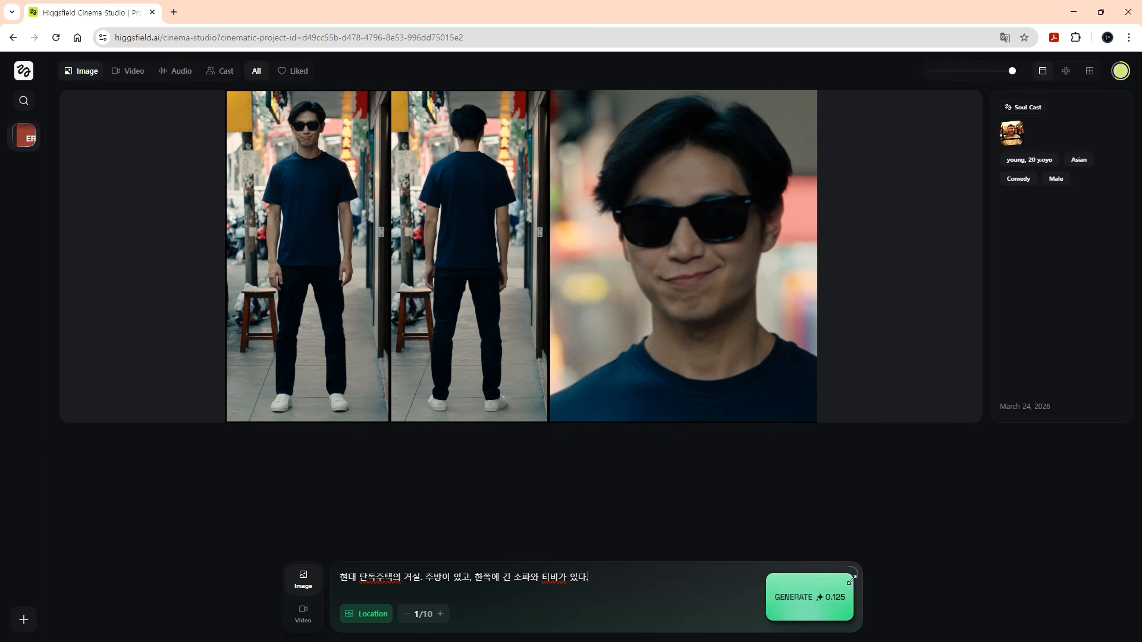
click(809, 607)
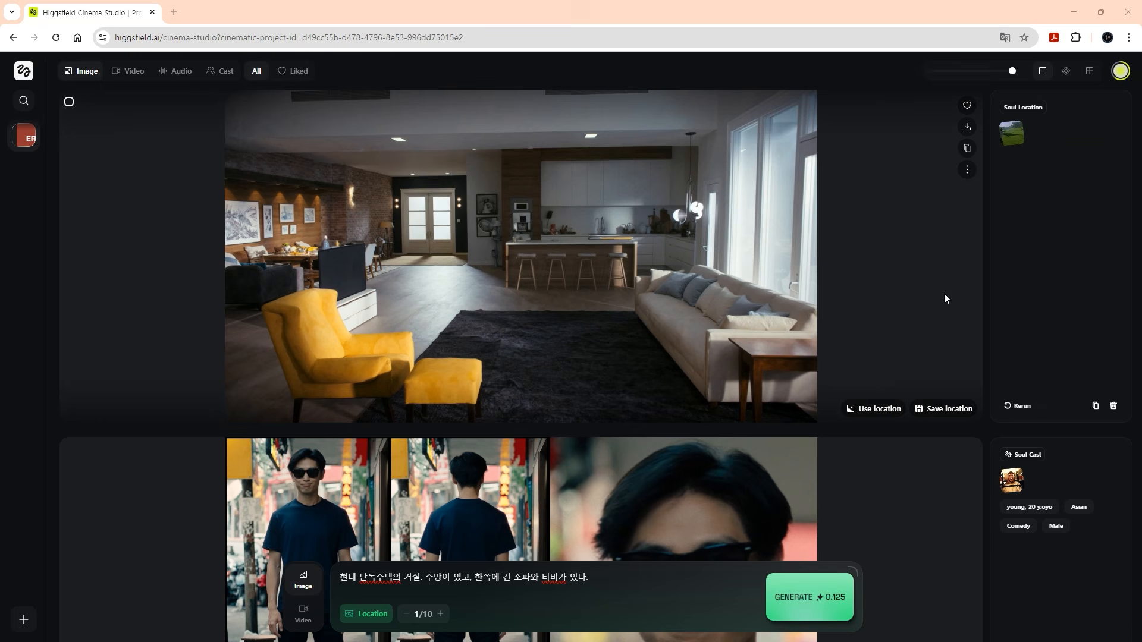
- Save the generated living room location and switch the image generation type to Scenes
click(949, 410)
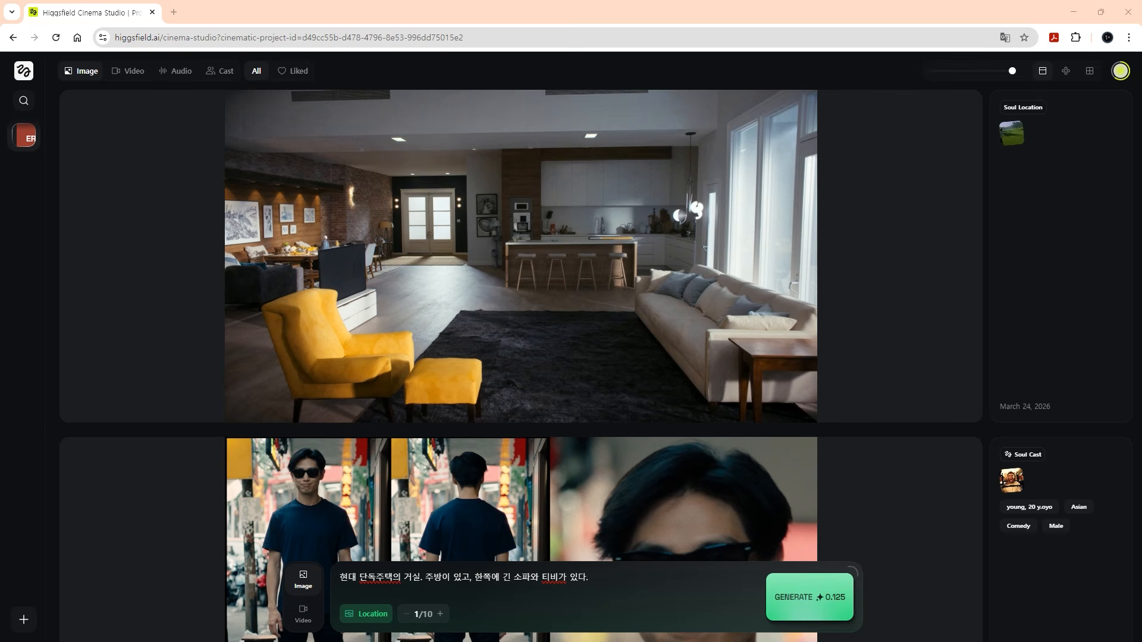
click(360, 615)
click(392, 483)
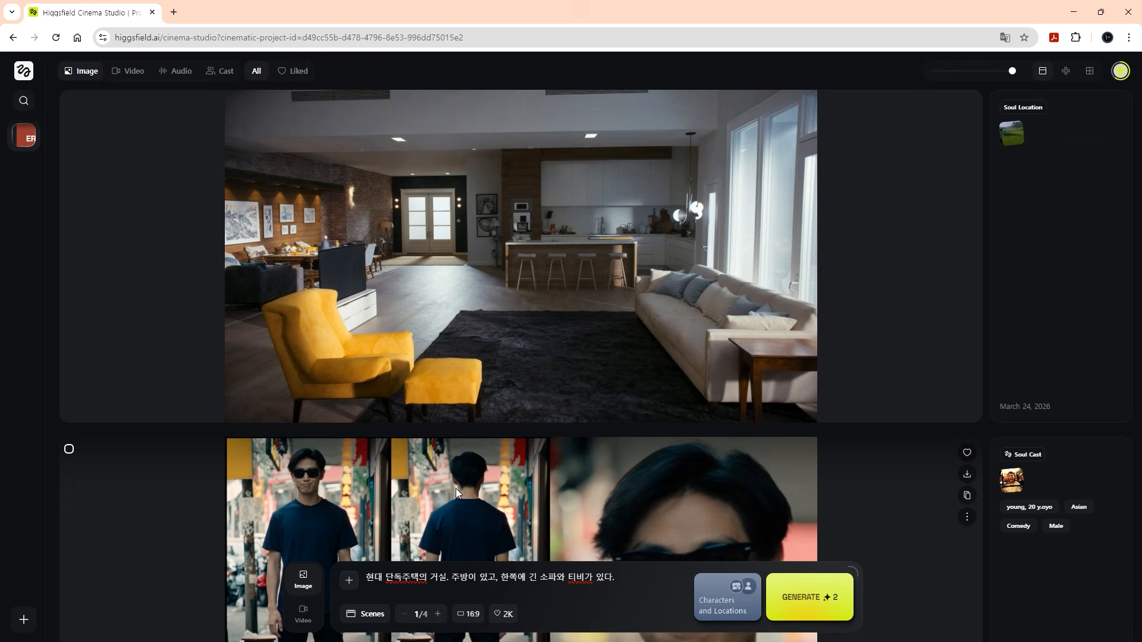
- Attach the saved male character and the living room location to the scene as references
click(728, 609)
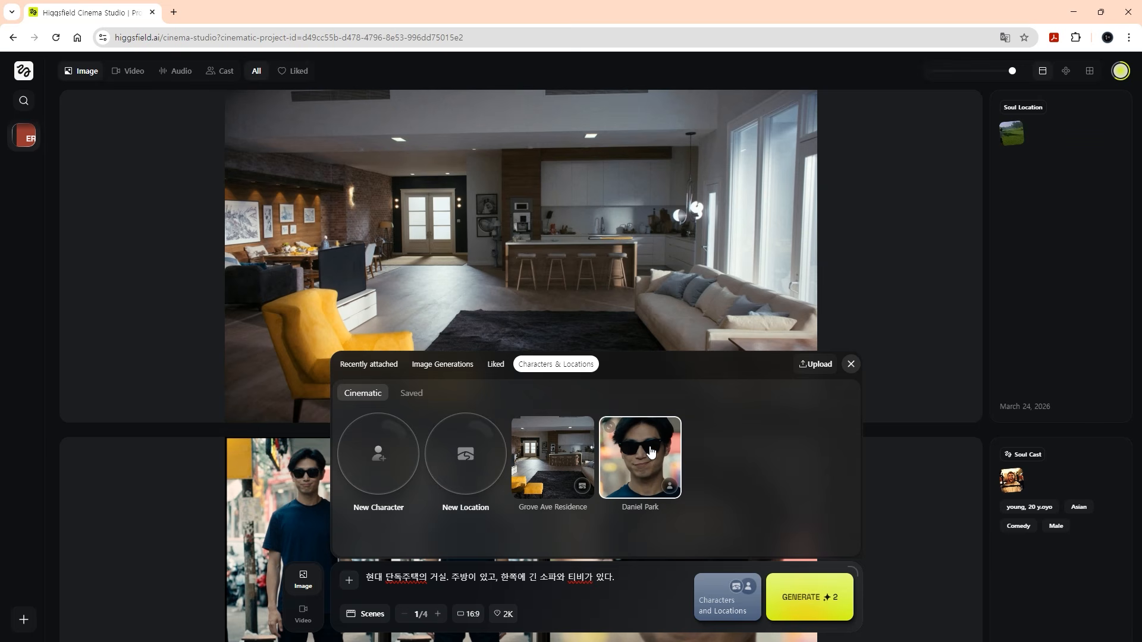
click(650, 472)
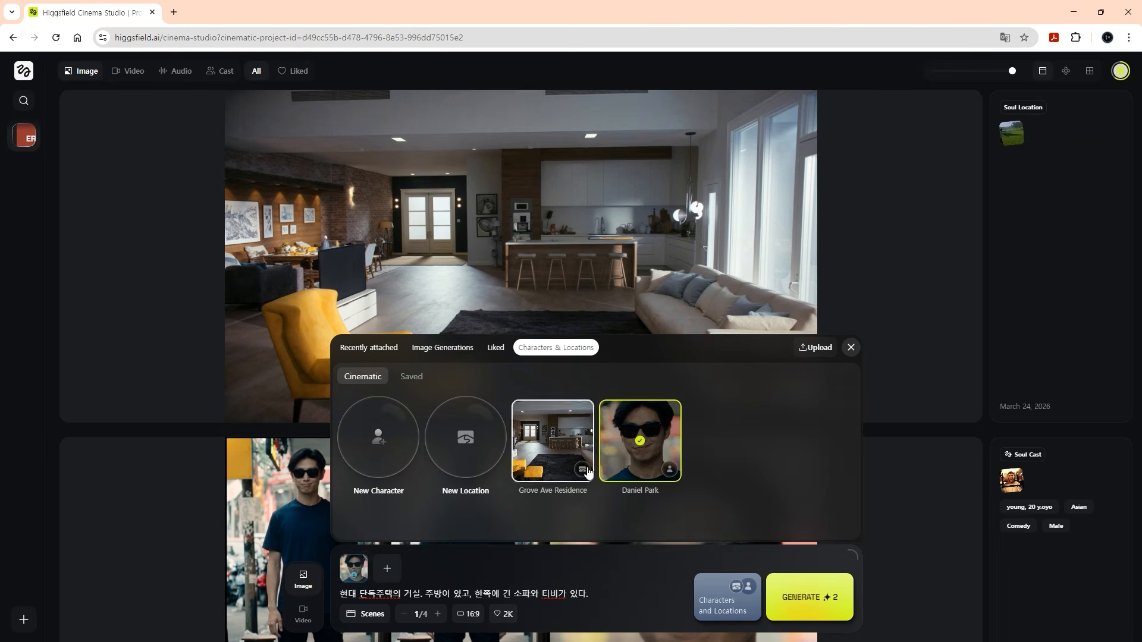
click(555, 448)
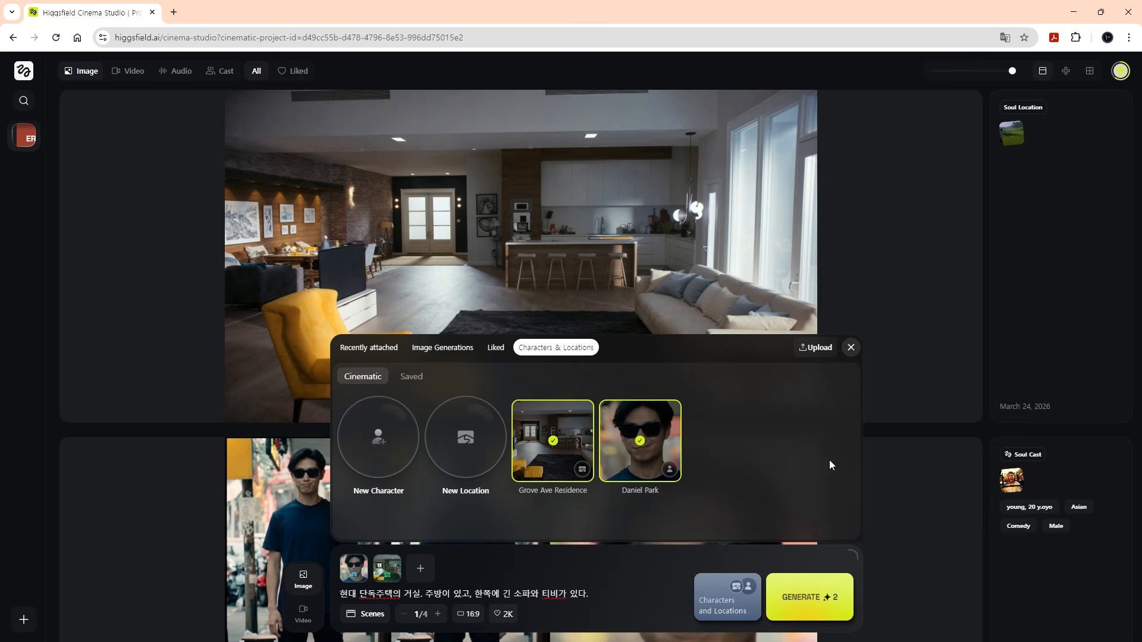
- Examine the Elements library and the options available for the saved male character
click(815, 348)
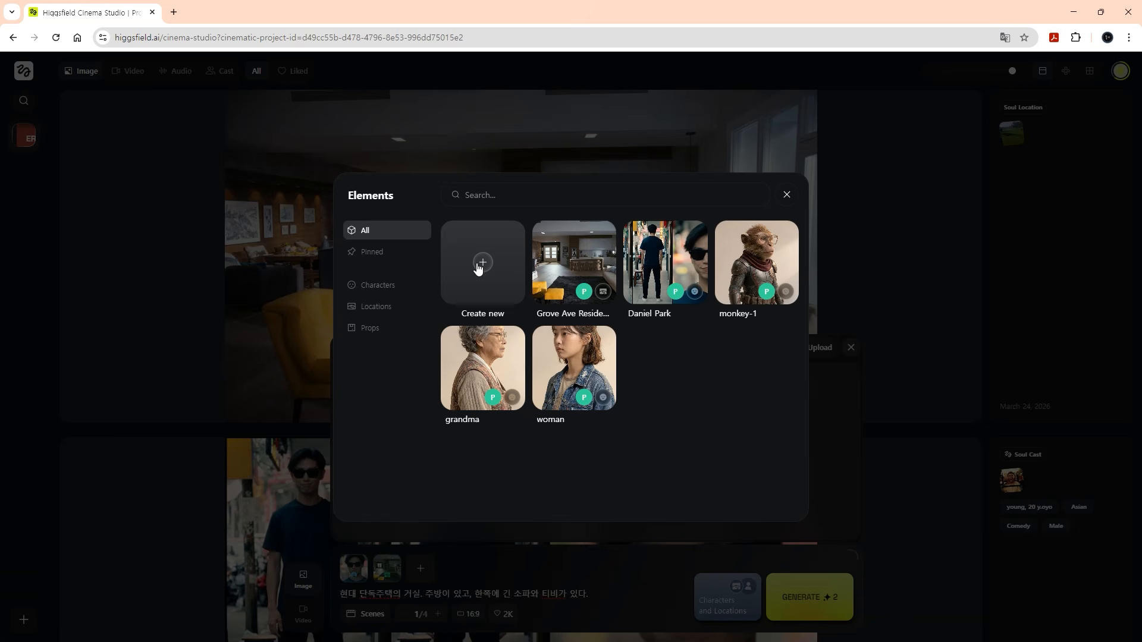
key(Escape)
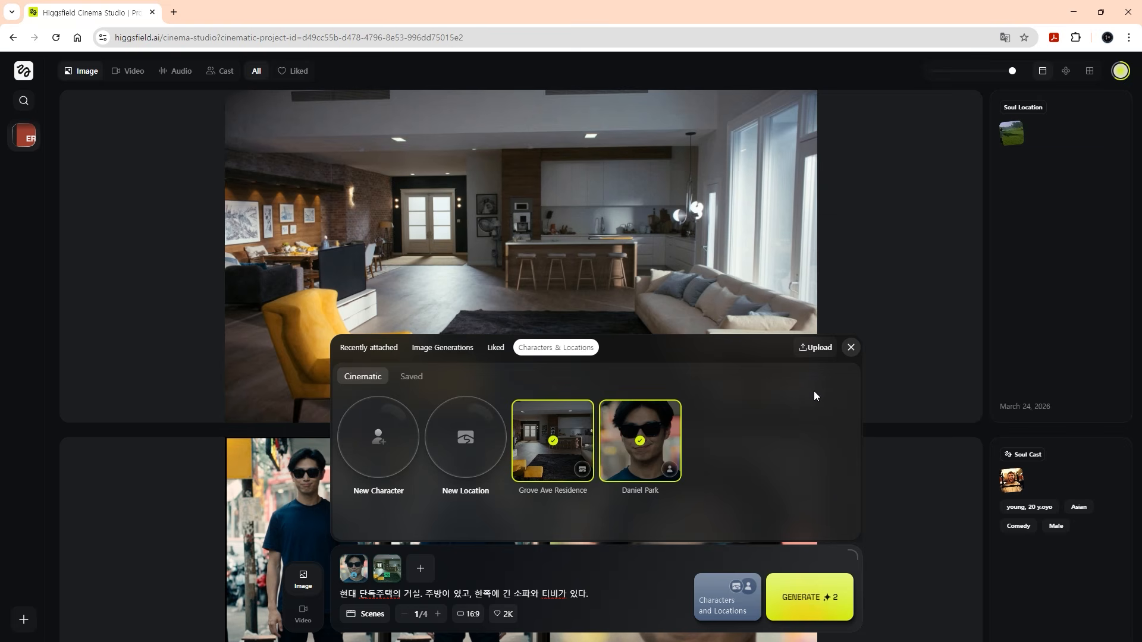
click(813, 351)
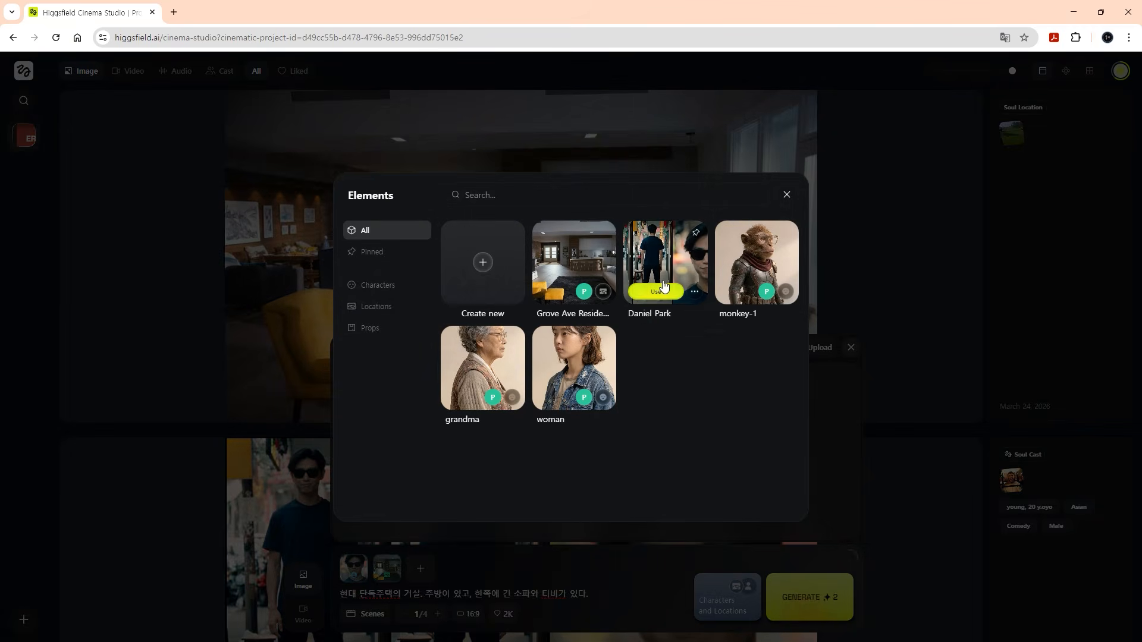
click(696, 292)
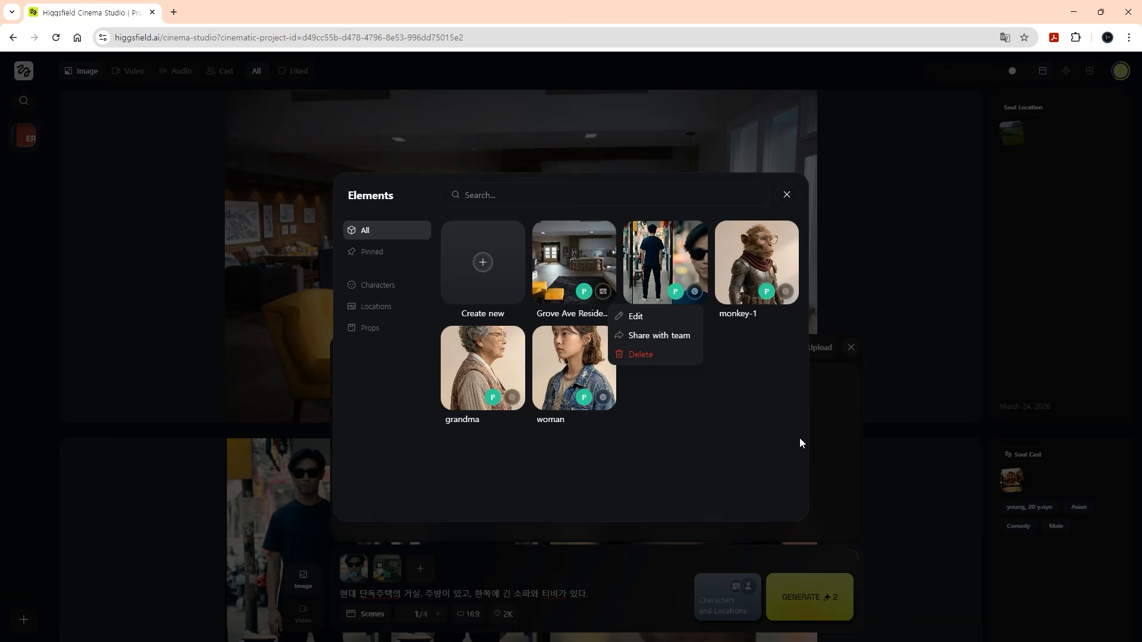
key(Escape)
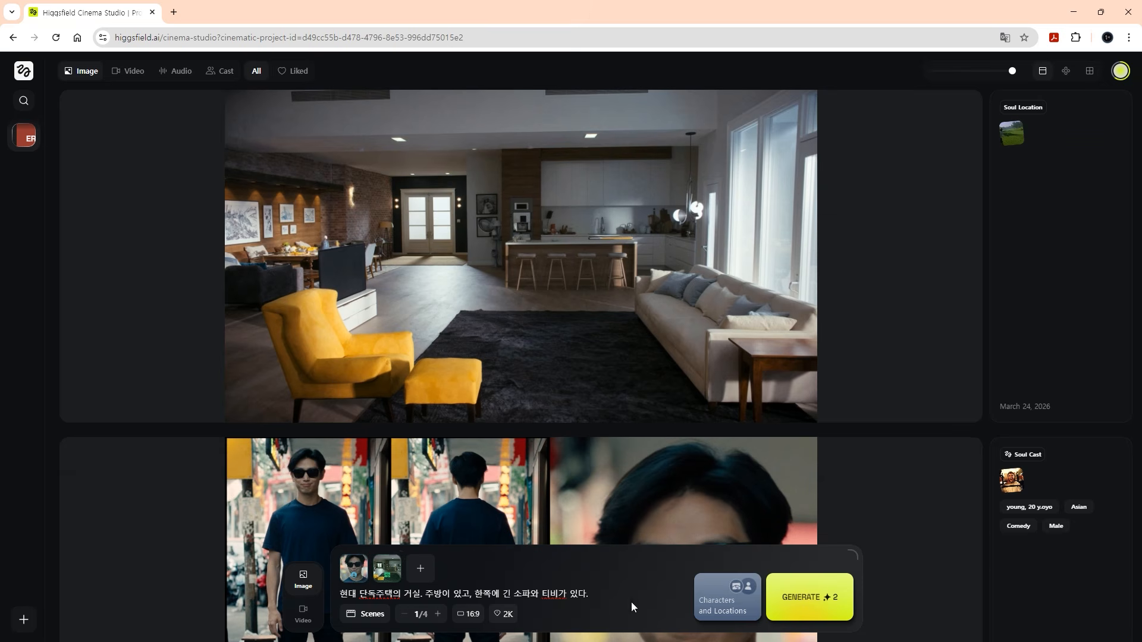
- Replace the scene prompt with "남자가 거실에 앉아 티비를 보고 있다."
click(545, 599)
key(ctrl+a)
text(남작가 거실에 앉)
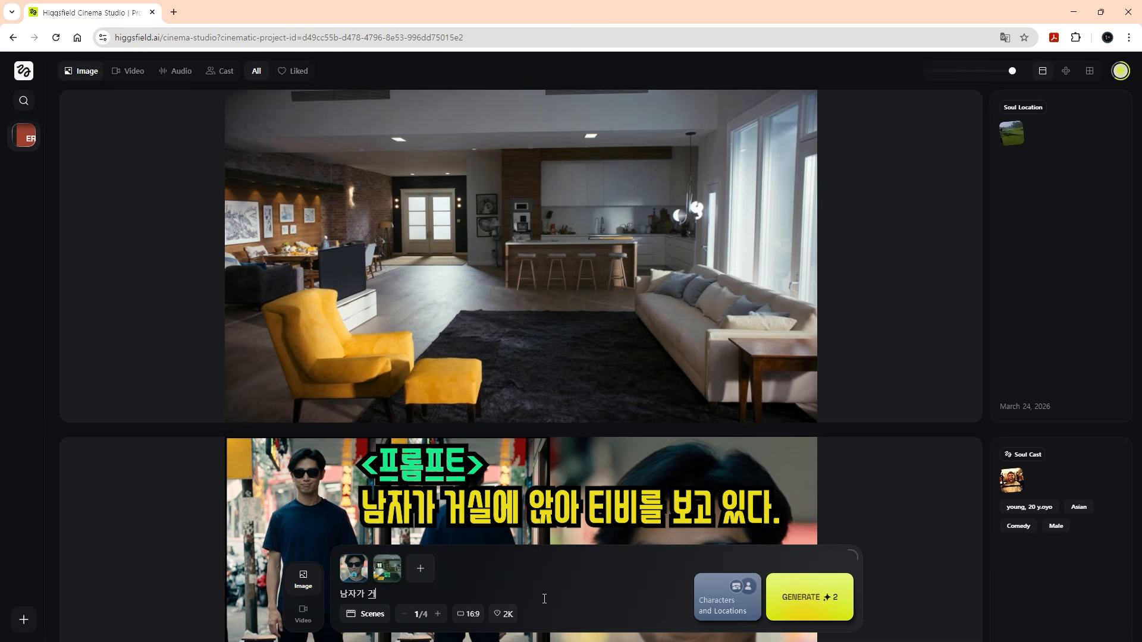
text(아 티비를 ㅂ보고 있다.)
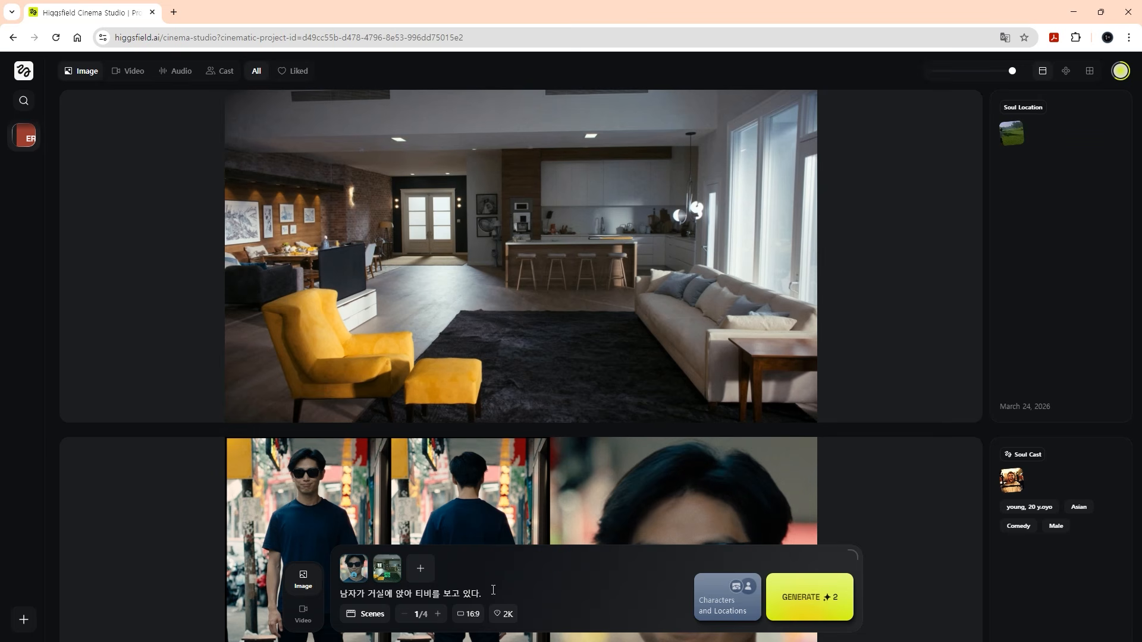
- Remove both attached references, and replace "남자" in the prompt with an @ mention of the saved male character, without a trailing space
click(365, 559)
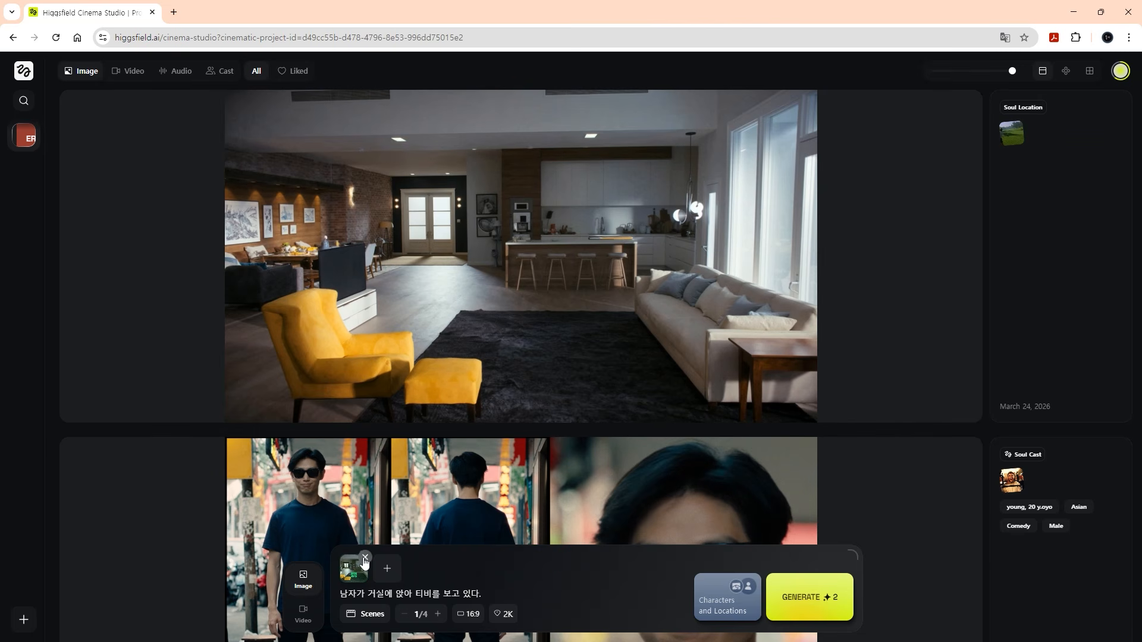
click(365, 558)
drag(382, 577, 364, 577)
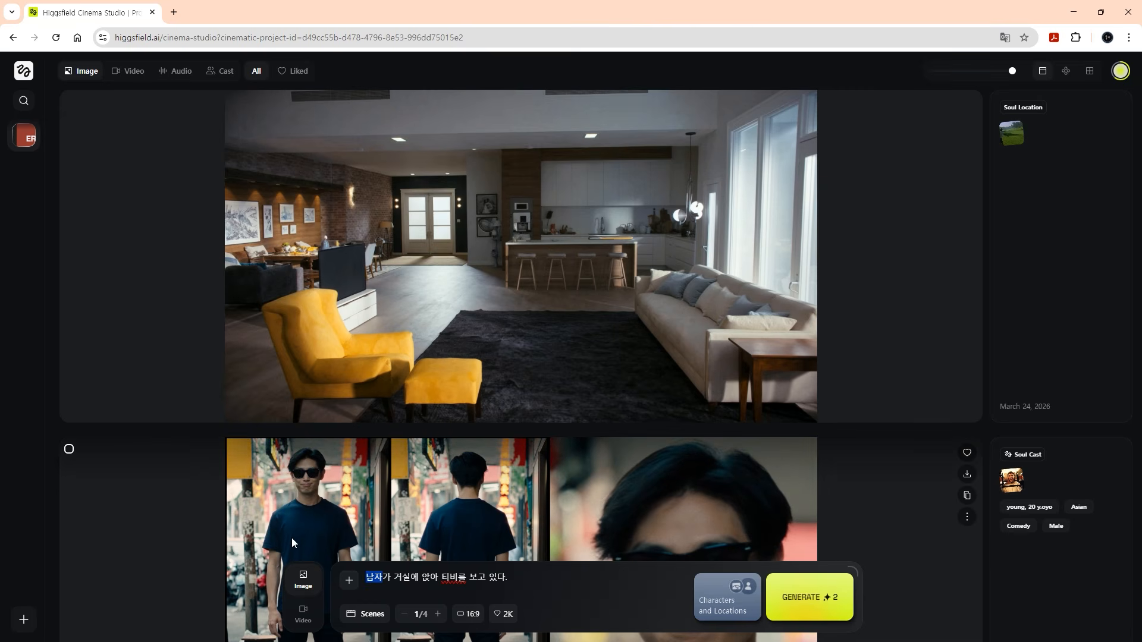
text(@)
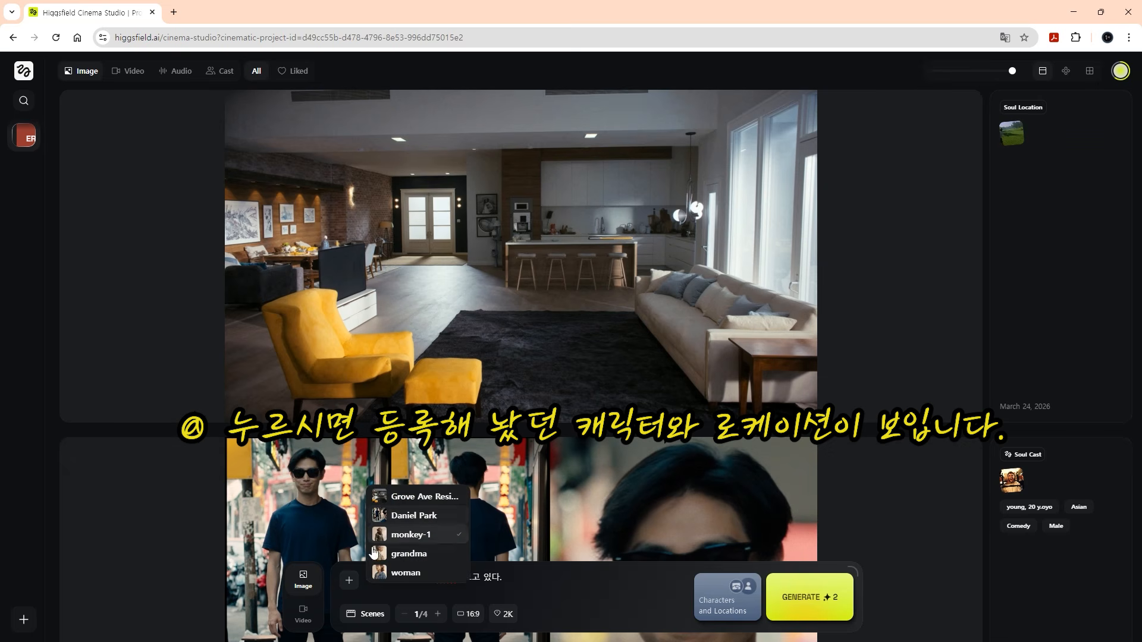
click(416, 517)
mouse_move(352, 564)
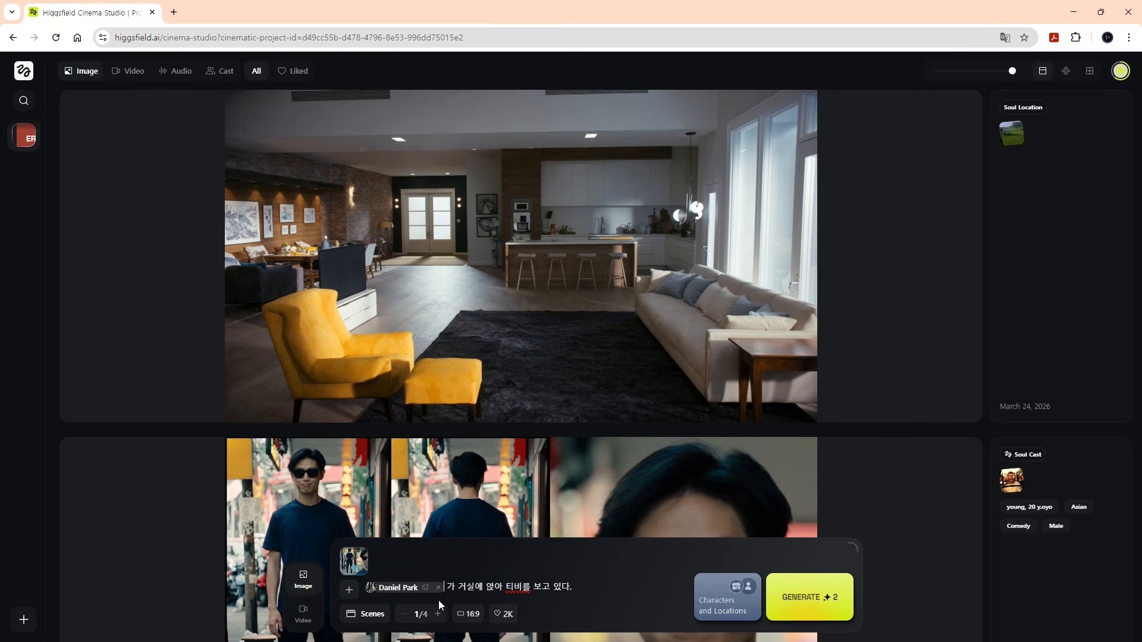
key(BackSpace)
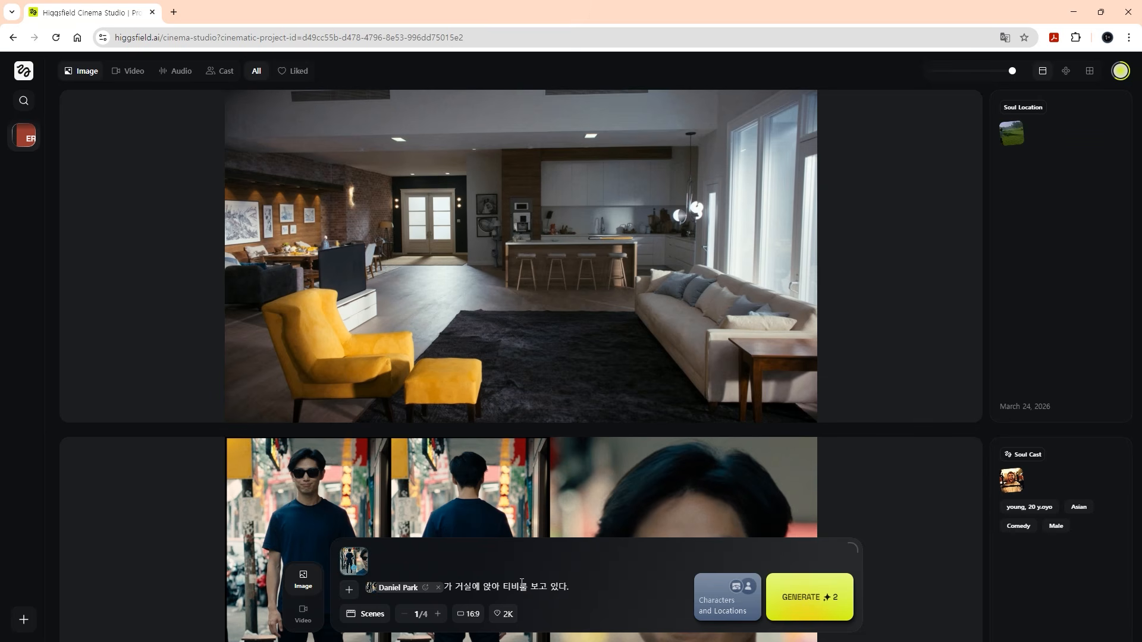
- Replace "거실" in the prompt with an @ mention of the saved living room location, and generate one 16:9 scene image at 2K
drag(455, 587, 471, 586)
text(@)
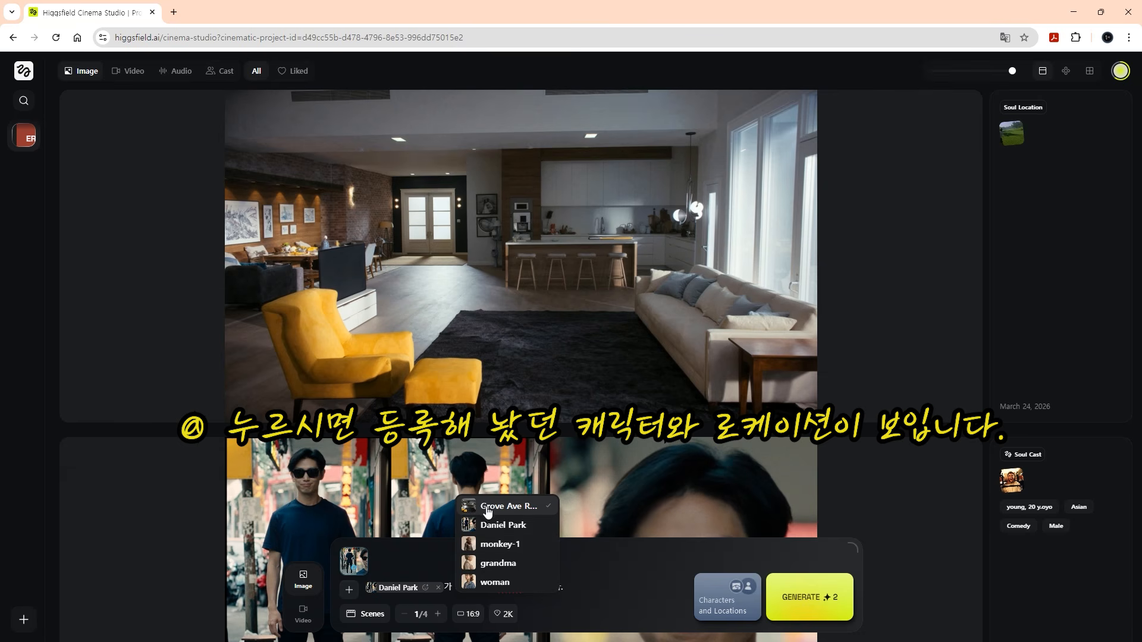
click(496, 510)
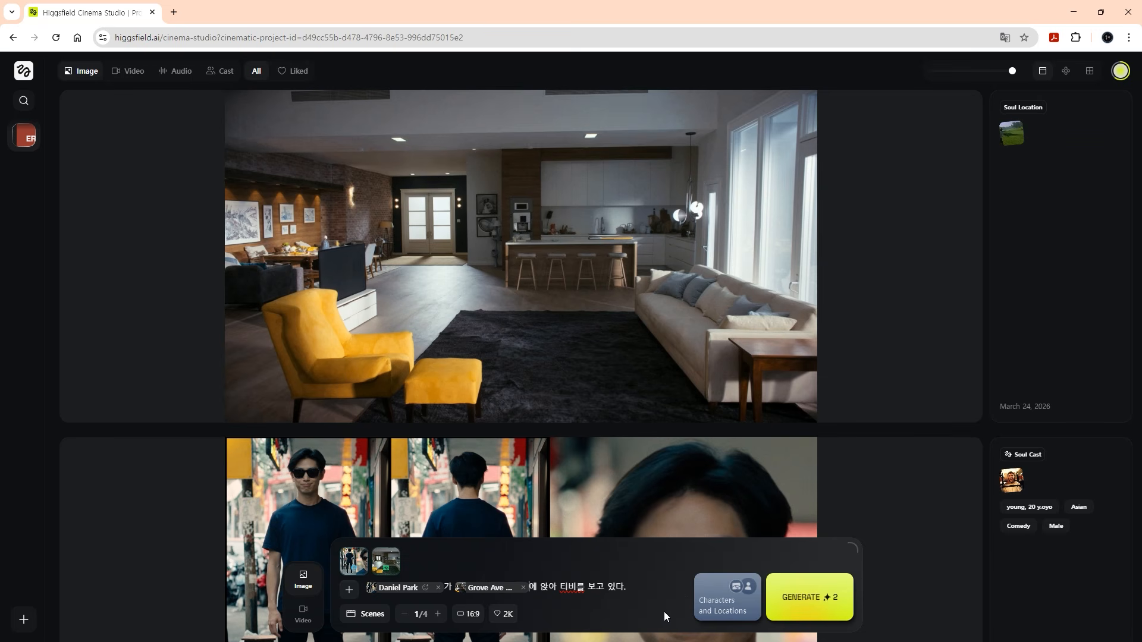
click(823, 616)
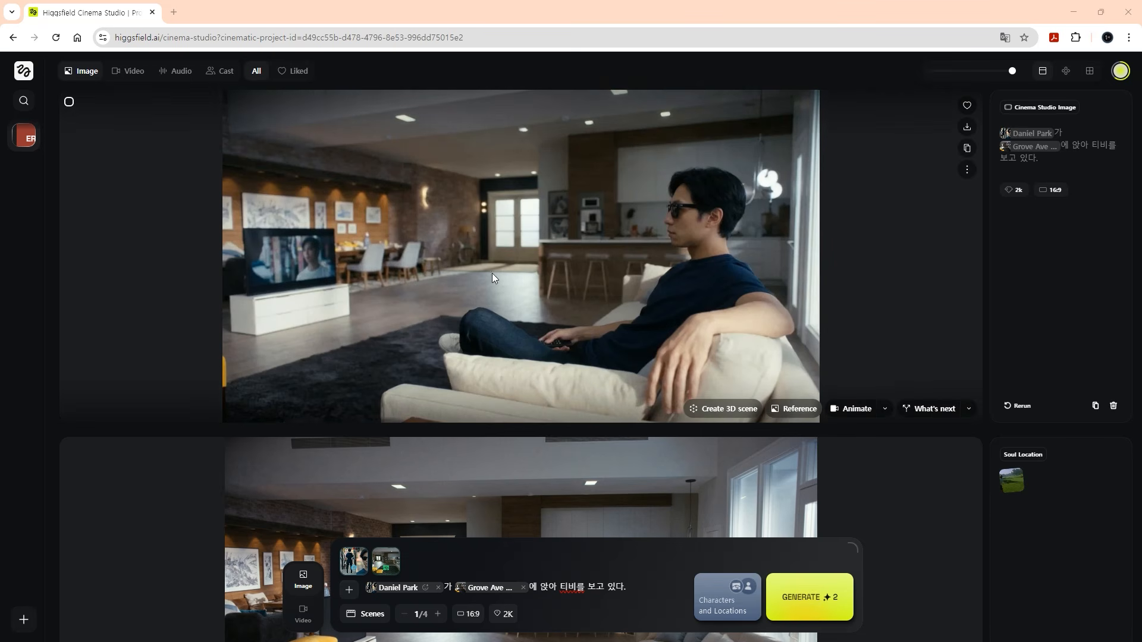
scroll(417, 292, down, 4)
scroll(493, 395, up, 4)
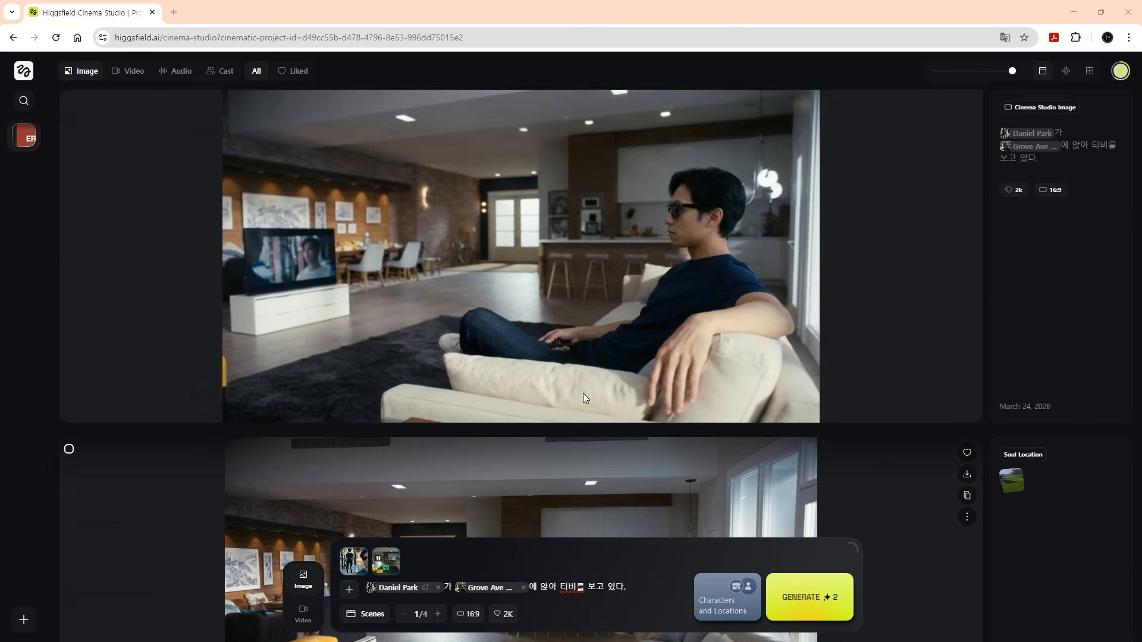
scroll(499, 316, down, 8)
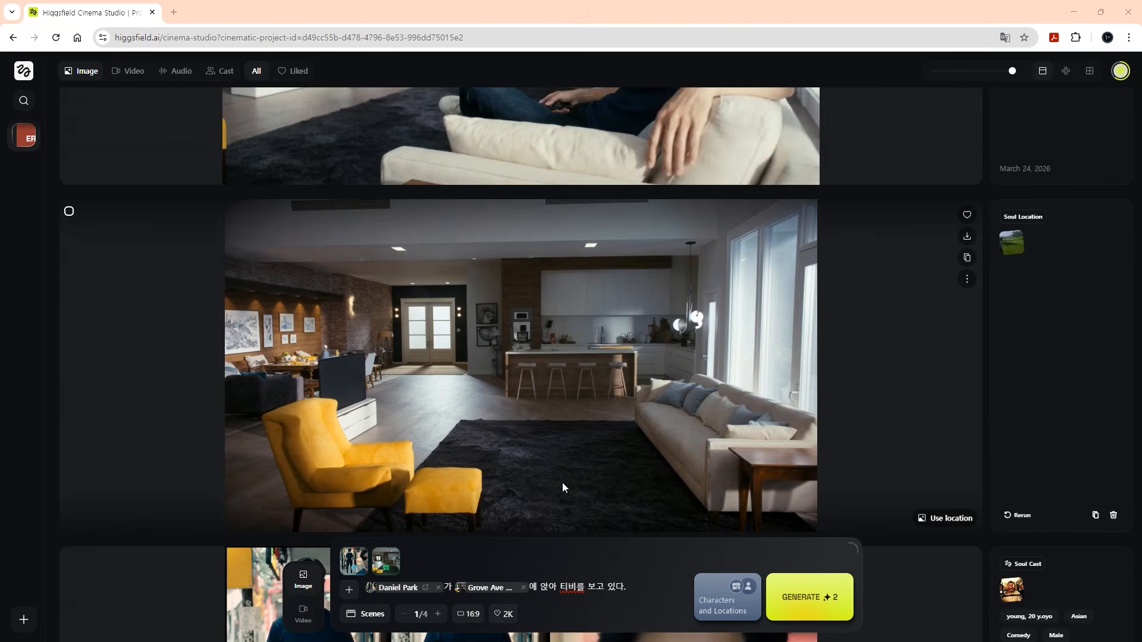
scroll(667, 447, up, 8)
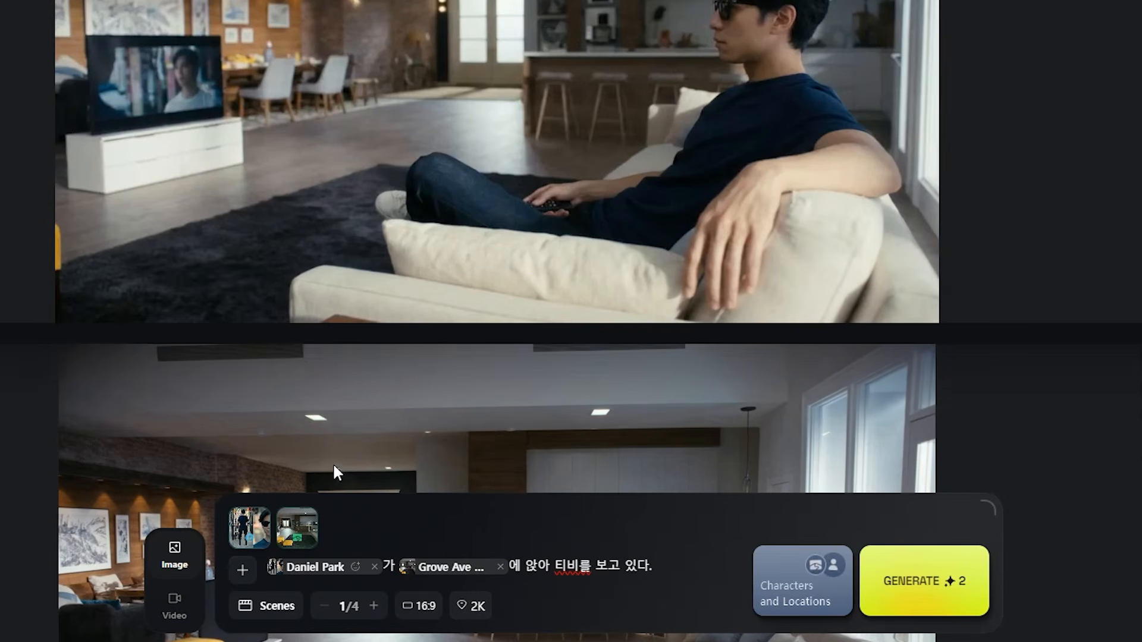
- Try out the Annoyance, Anger and Rage emotion levels on the character mentioned in the prompt, and close the emotion wheel at Neutral
click(357, 570)
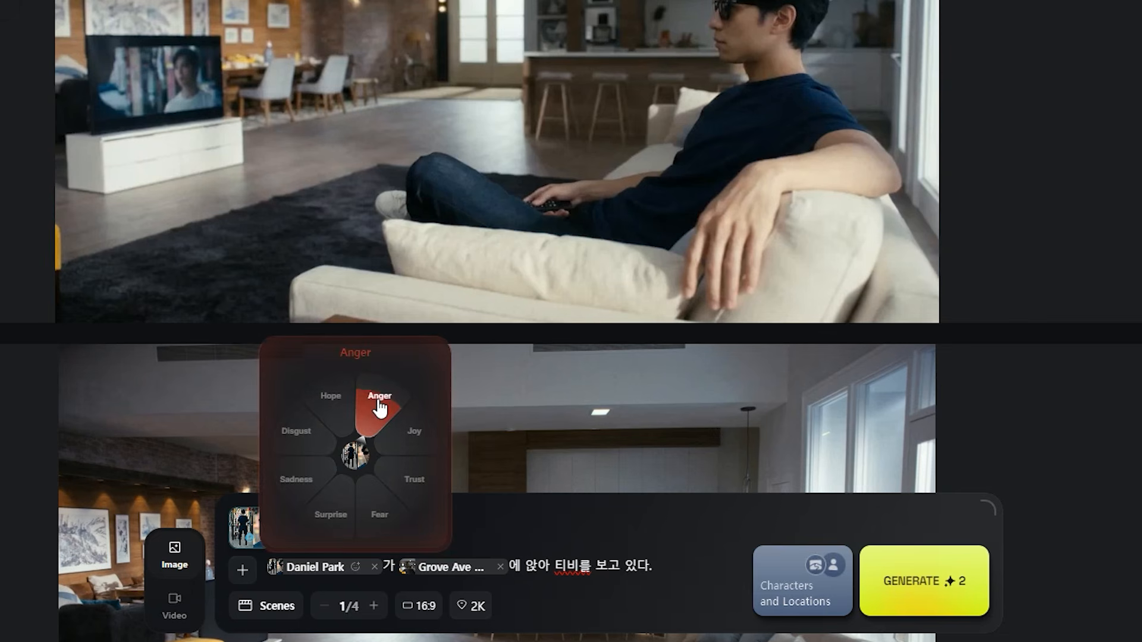
click(366, 425)
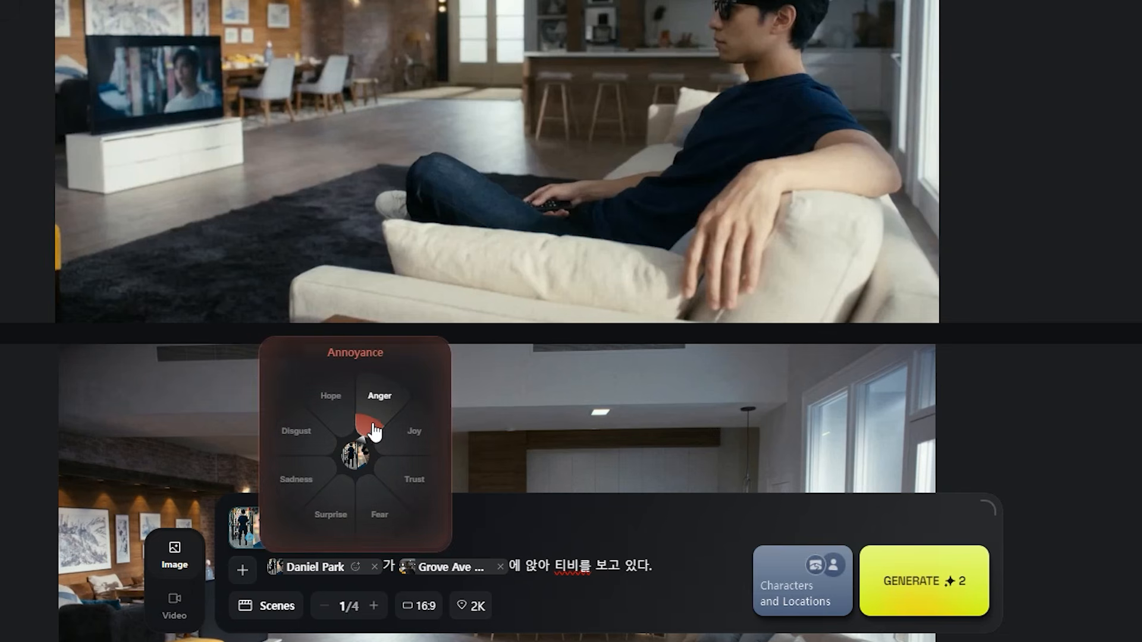
click(388, 394)
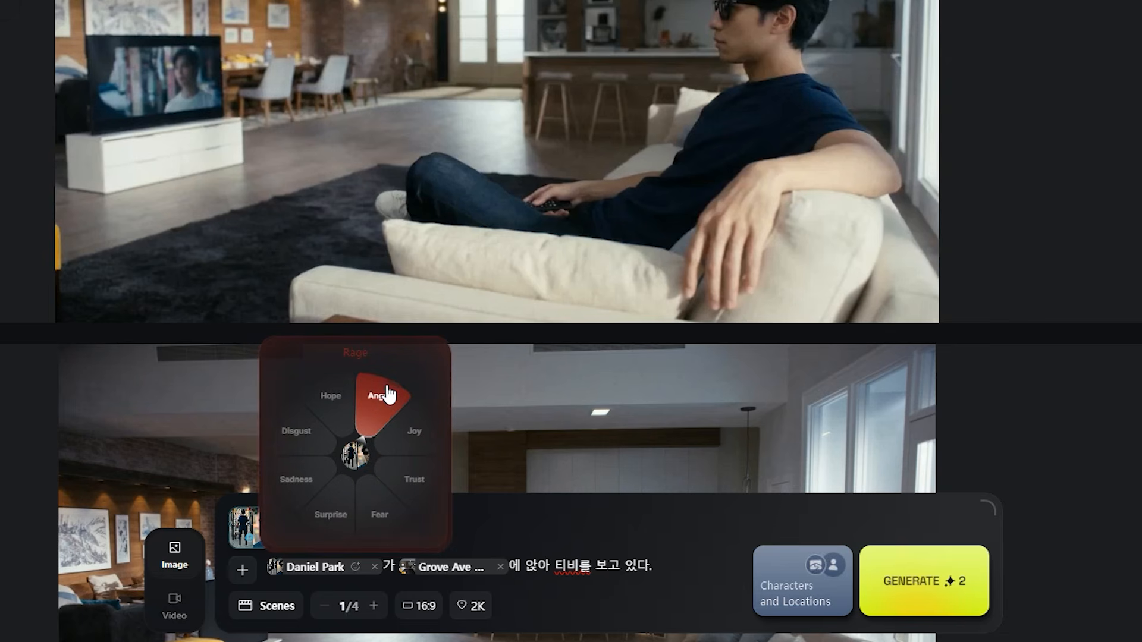
click(370, 420)
click(392, 392)
click(380, 420)
click(381, 420)
click(384, 421)
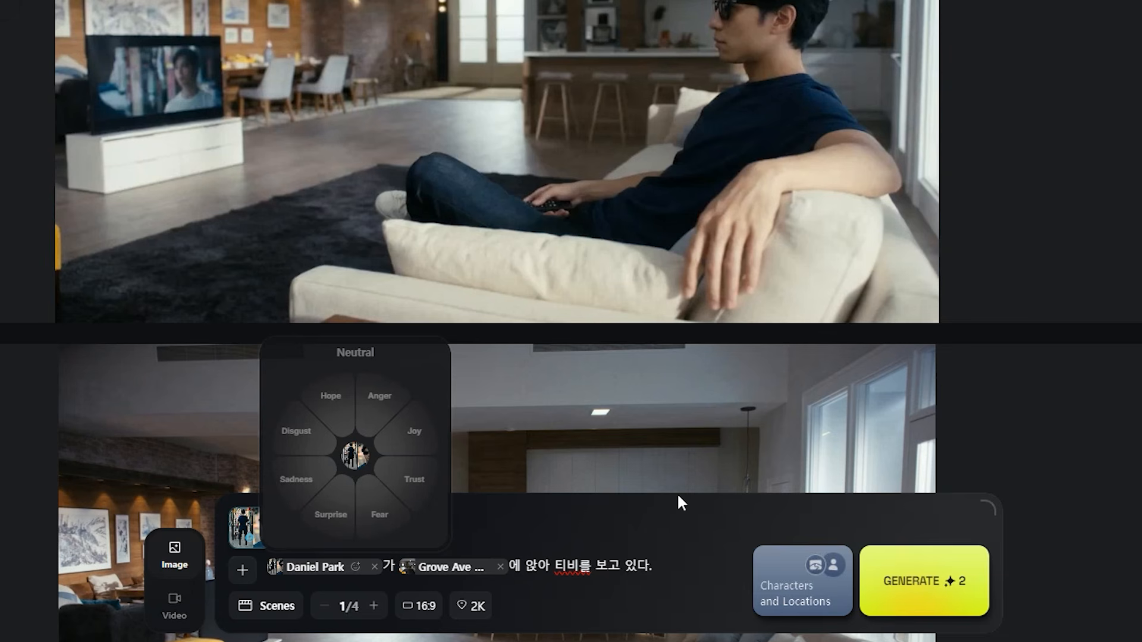
click(523, 532)
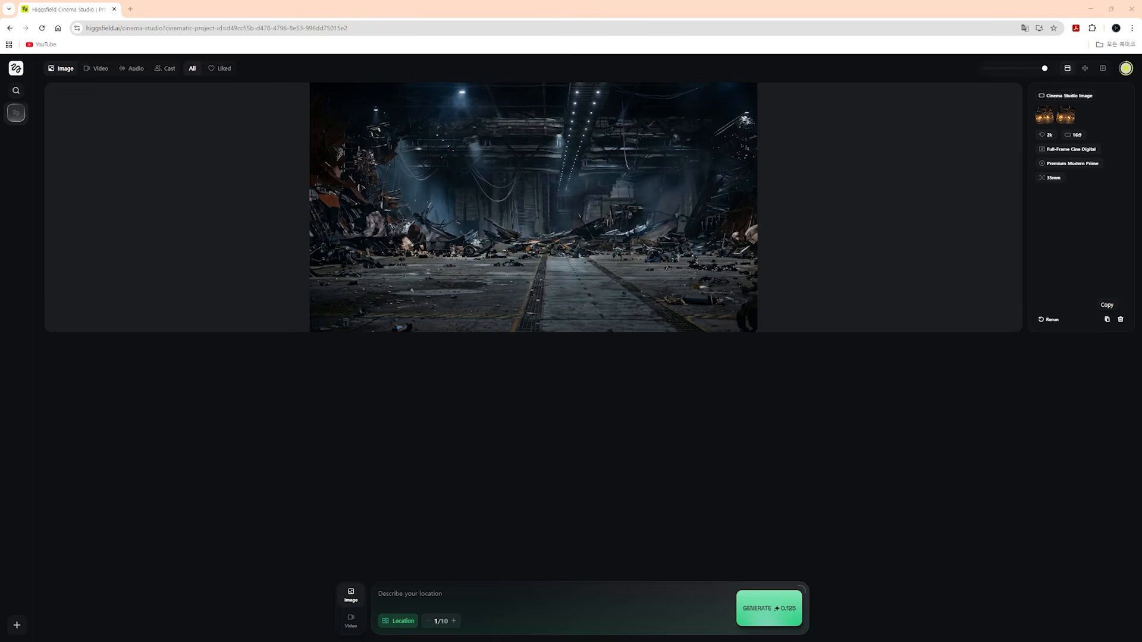
mouse_move(776, 244)
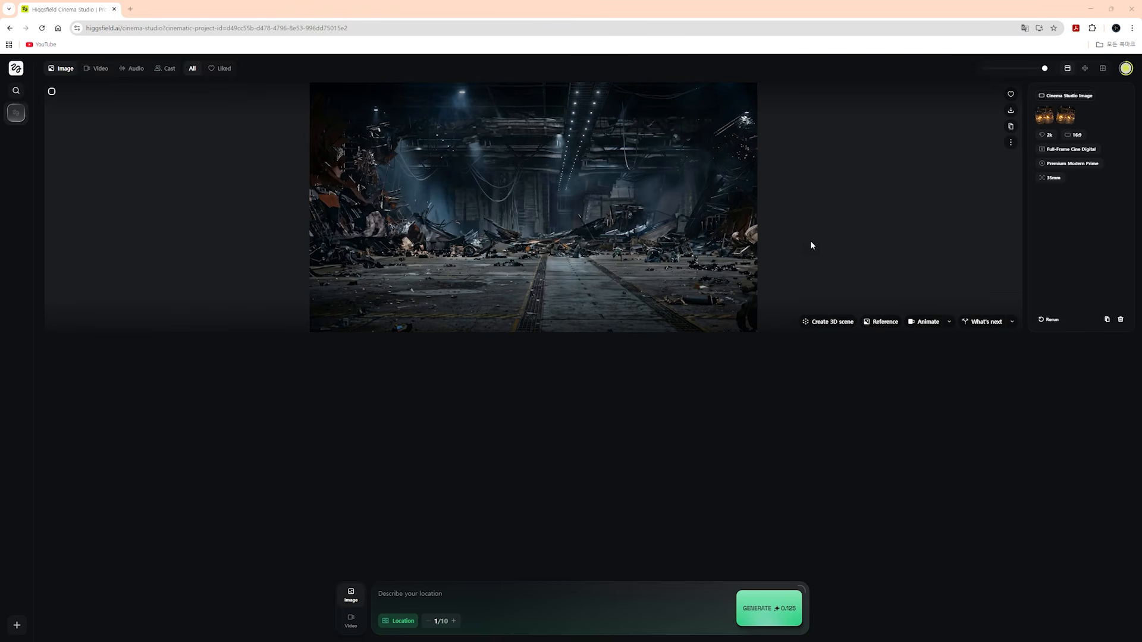
- Create a 3D scene from the wrecked hangar image, and open it to try out turning and moving the camera
click(830, 322)
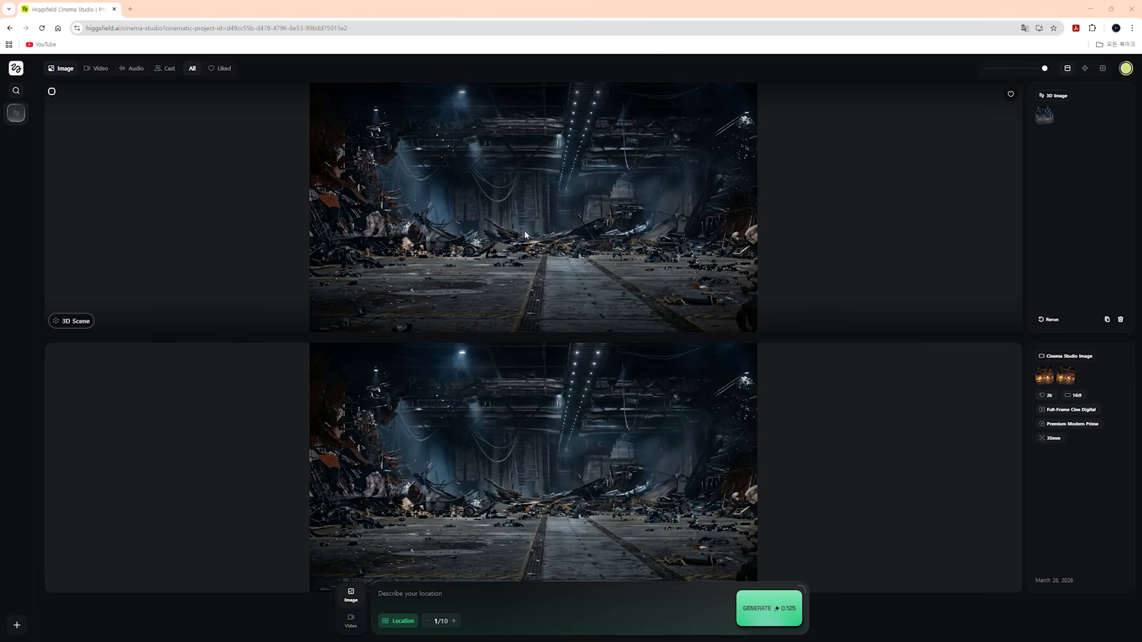
click(540, 224)
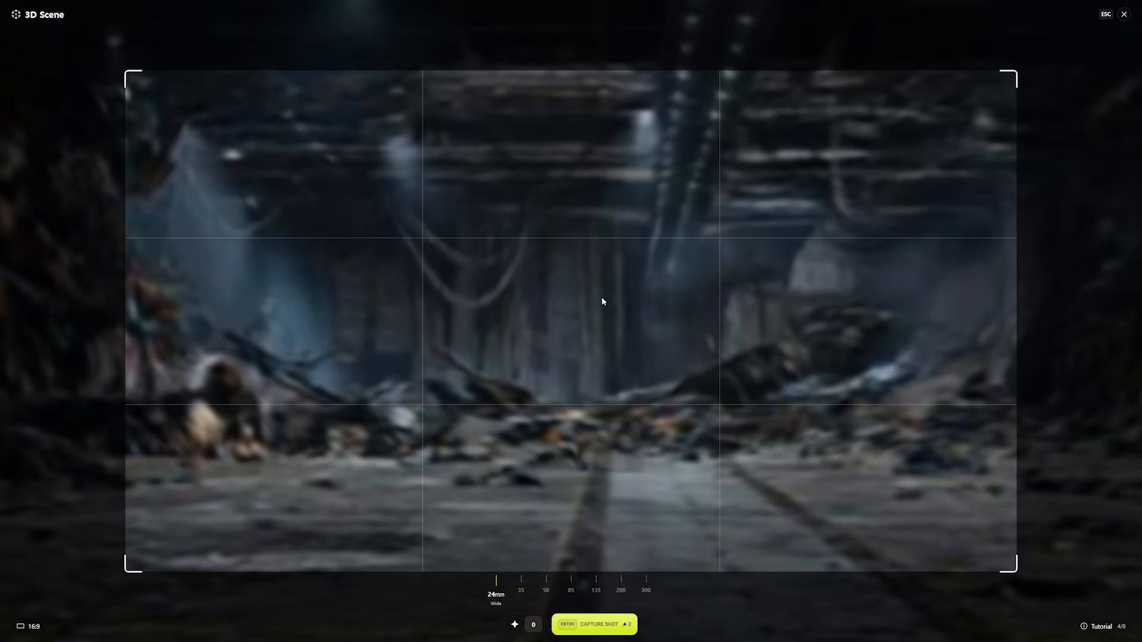
mouse_move(602, 298)
mouse_down()
mouse_move(774, 313)
mouse_move(481, 309)
mouse_move(379, 334)
mouse_move(702, 337)
mouse_move(630, 431)
mouse_move(666, 280)
mouse_move(786, 291)
mouse_move(349, 303)
mouse_move(487, 290)
mouse_move(606, 319)
mouse_move(617, 311)
mouse_up()
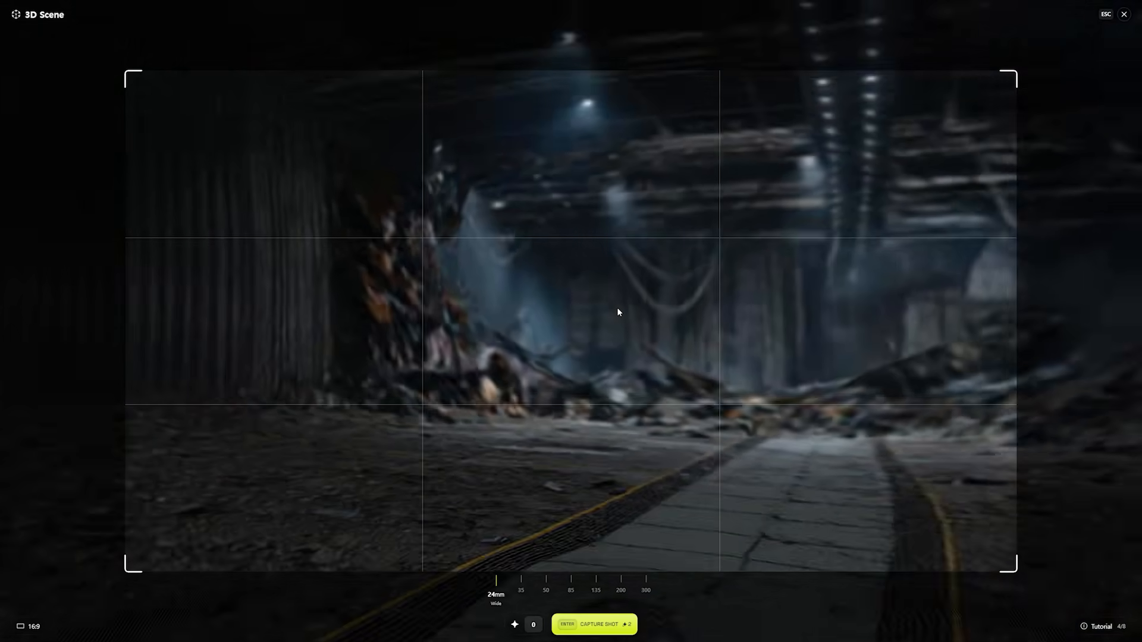
key(w)
key(s)
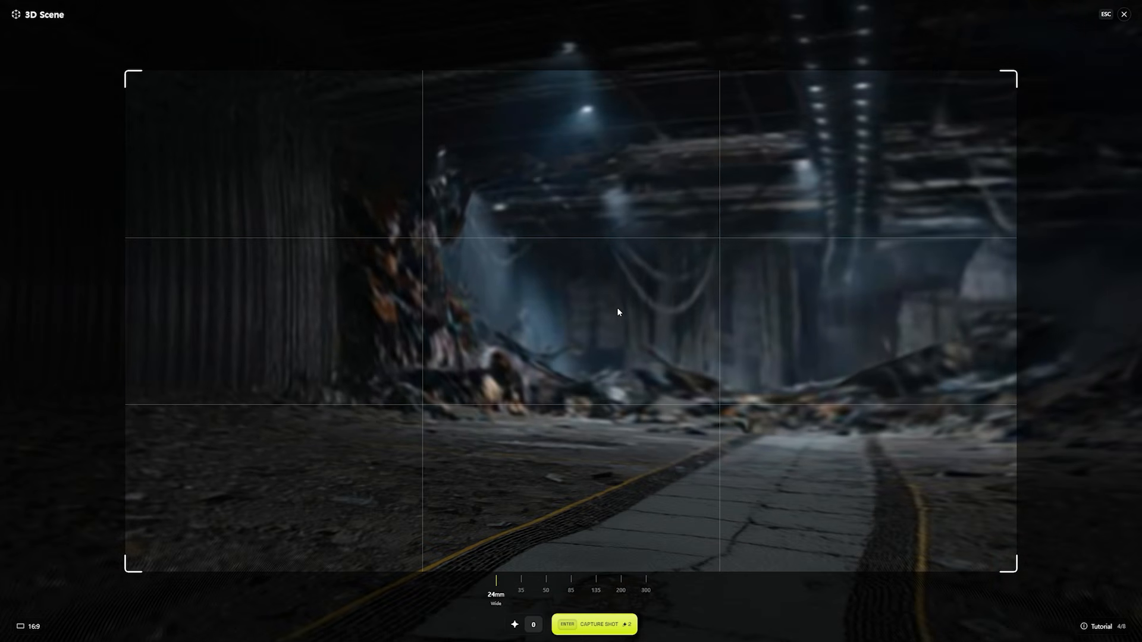
- Display the scene's navigation shortcut guide, and try out panning and zooming over the hangar floor
click(1102, 628)
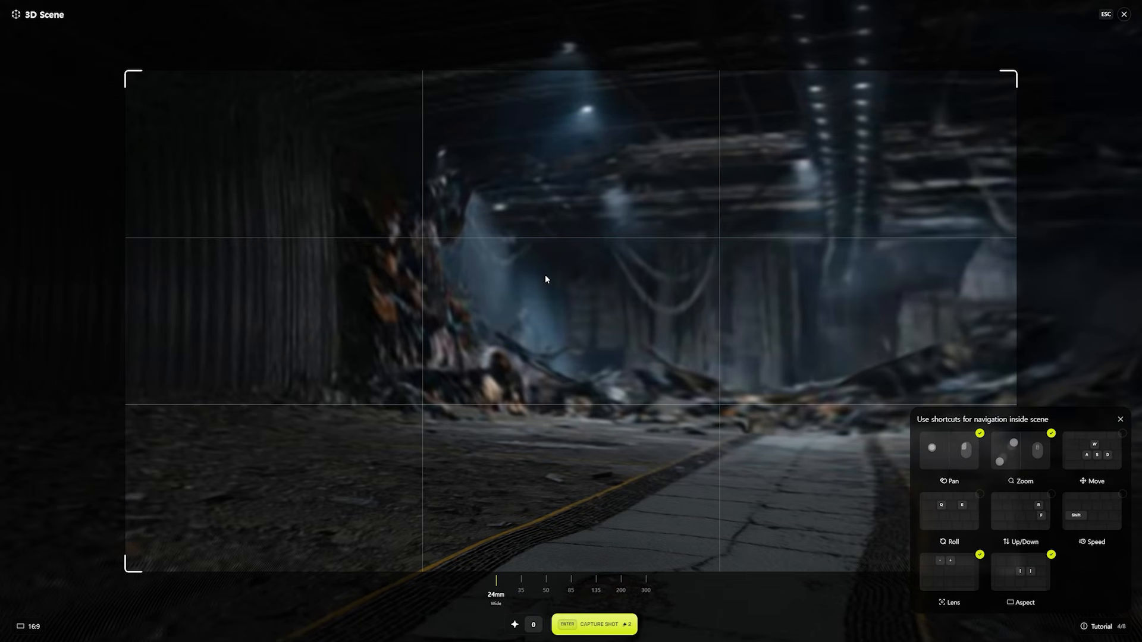
drag(567, 332, 487, 296)
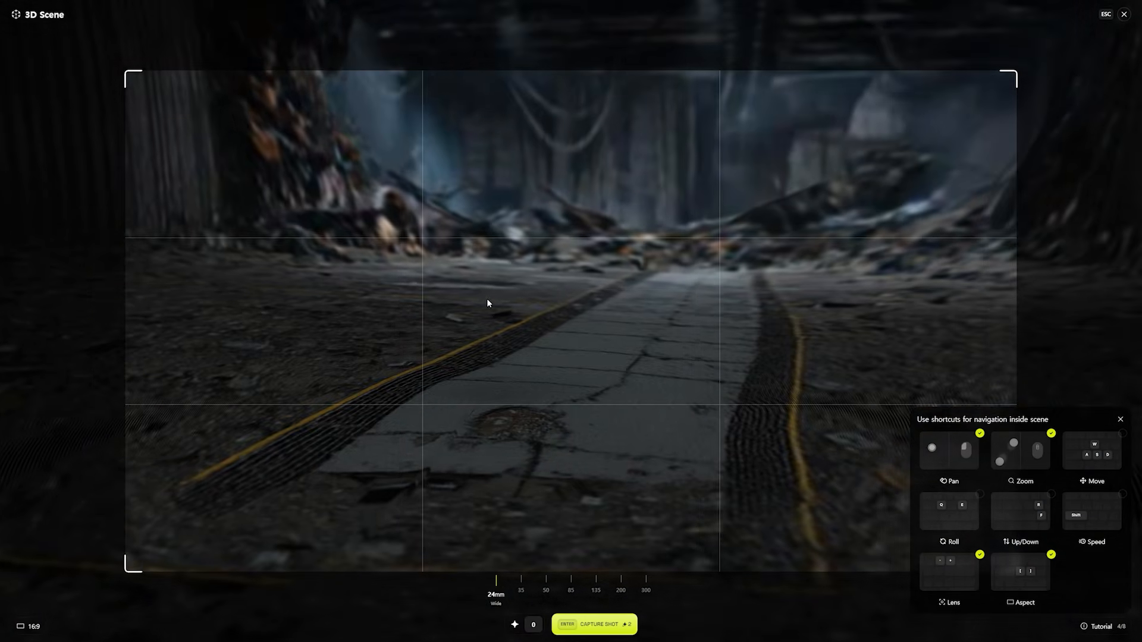
scroll(512, 267, up, 10)
scroll(521, 276, down, 8)
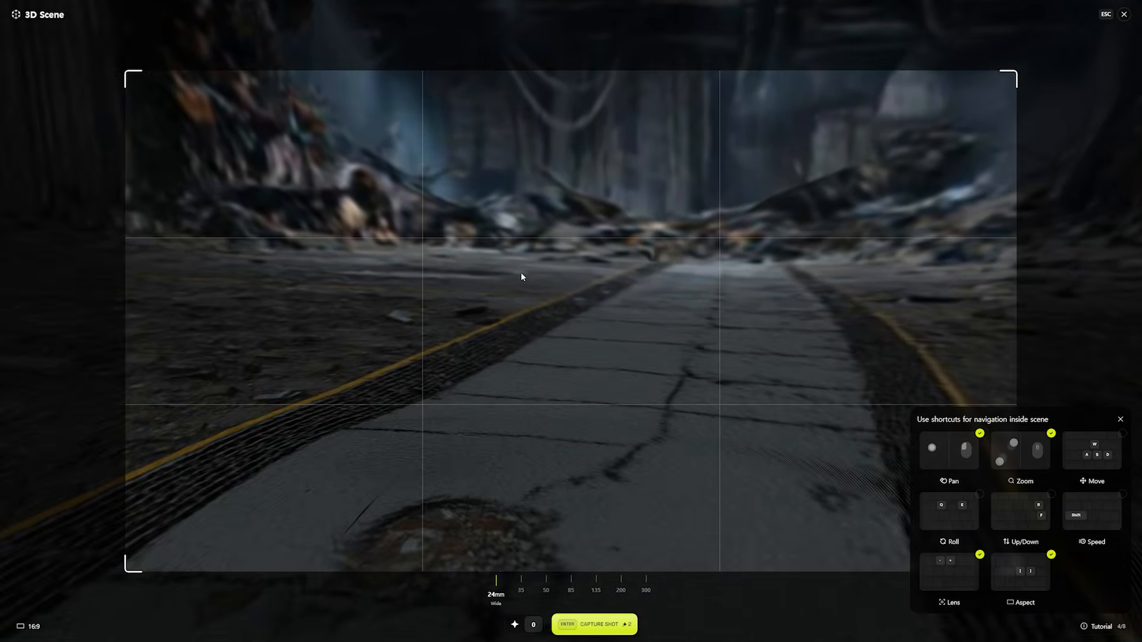
scroll(553, 261, up, 3)
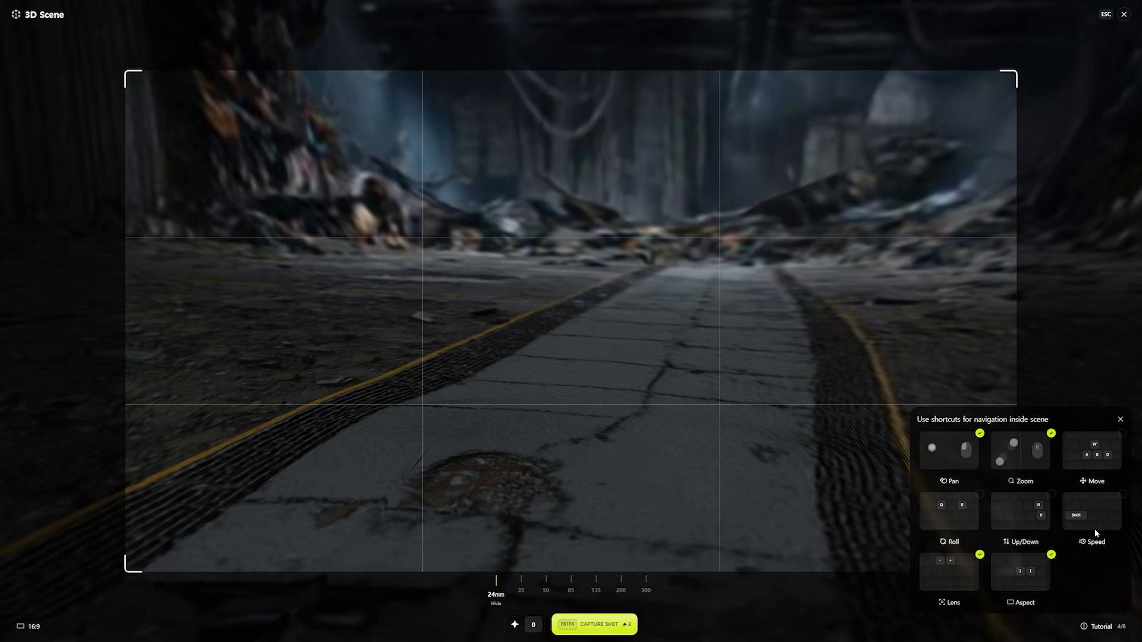
- Frame the corrugated wall with the debris pile at 24mm, capture the 16:9 shot, and download the captured image
drag(662, 307, 533, 286)
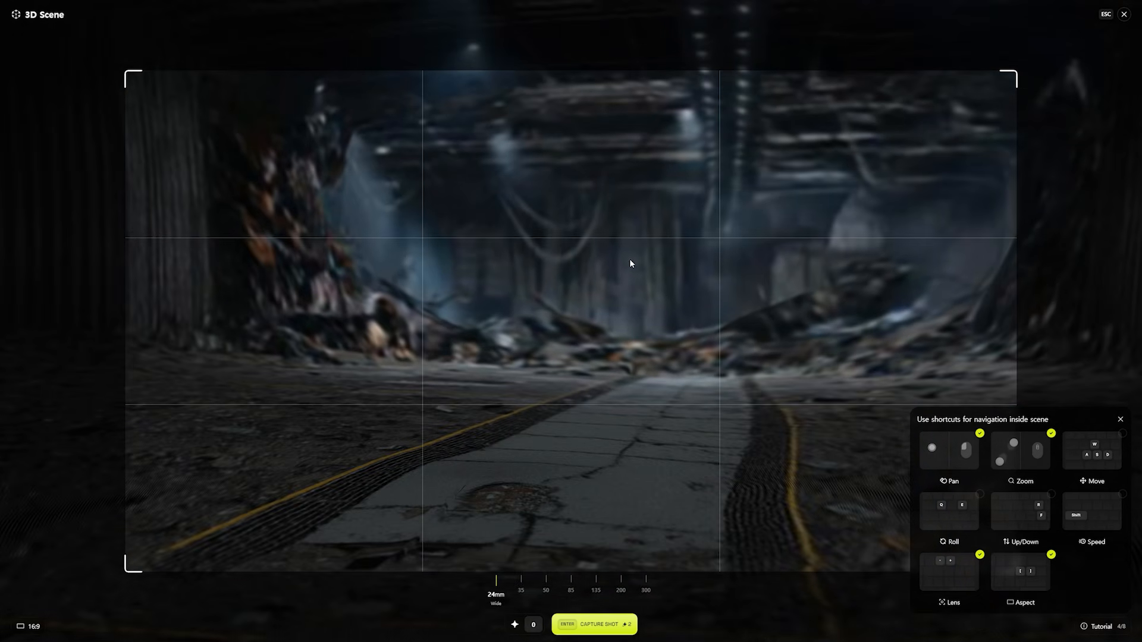
drag(616, 271, 693, 316)
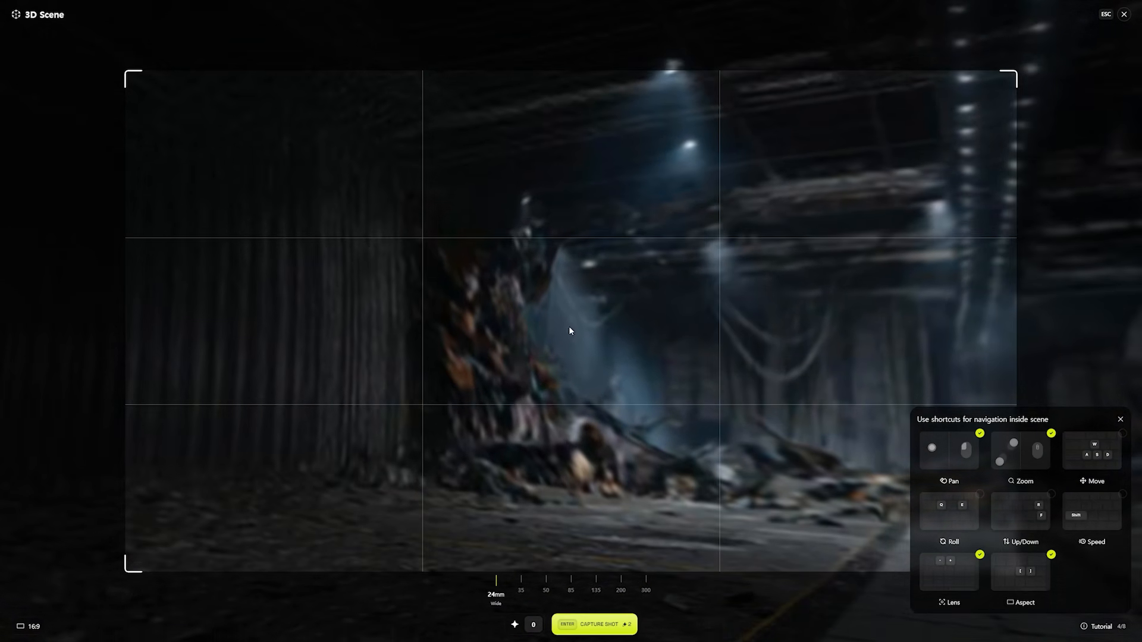
drag(674, 238, 516, 336)
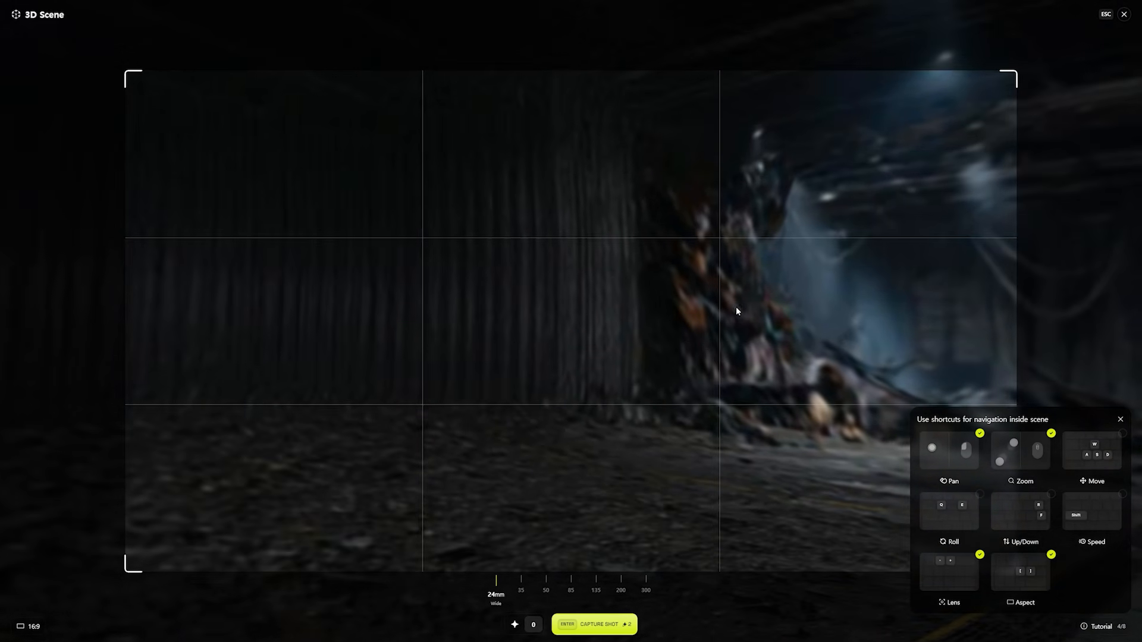
drag(746, 272, 774, 248)
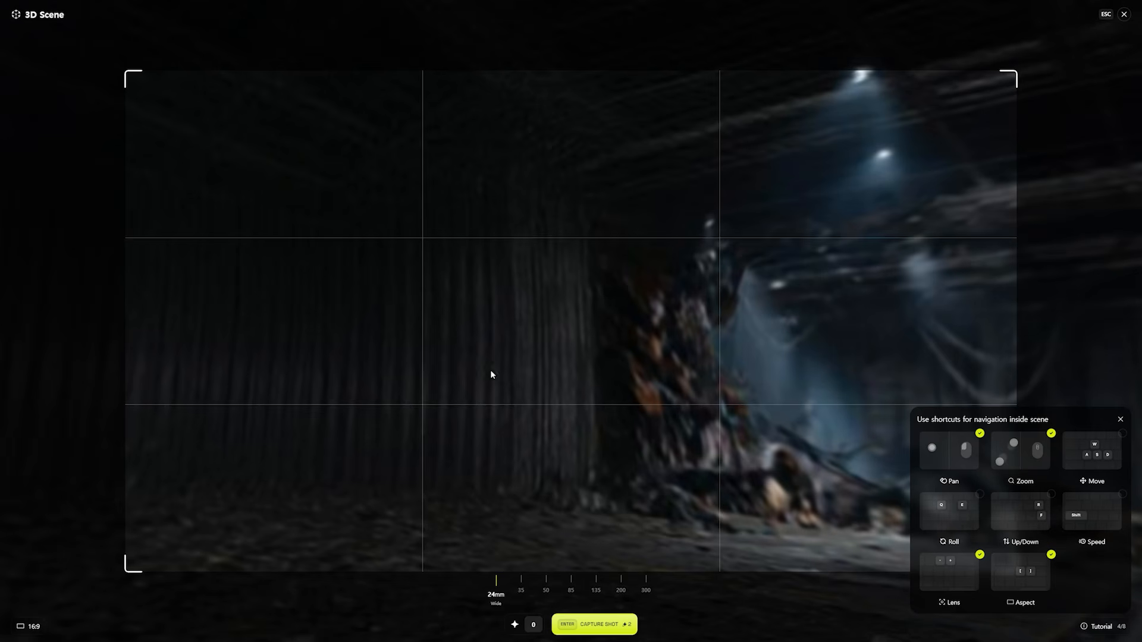
drag(674, 341, 682, 369)
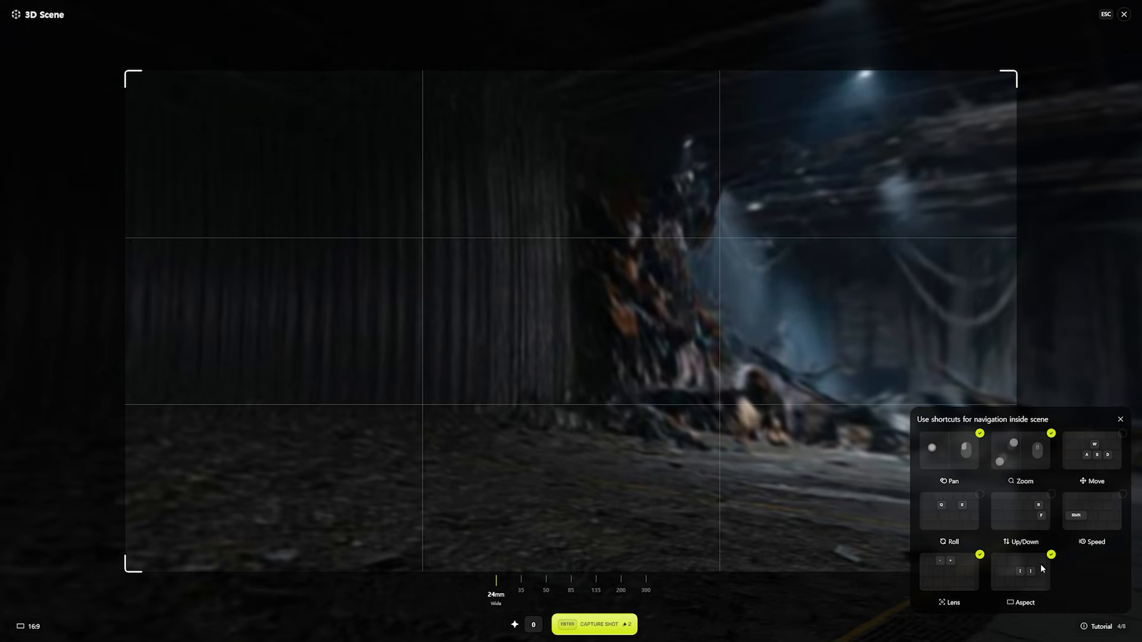
click(598, 633)
click(1124, 14)
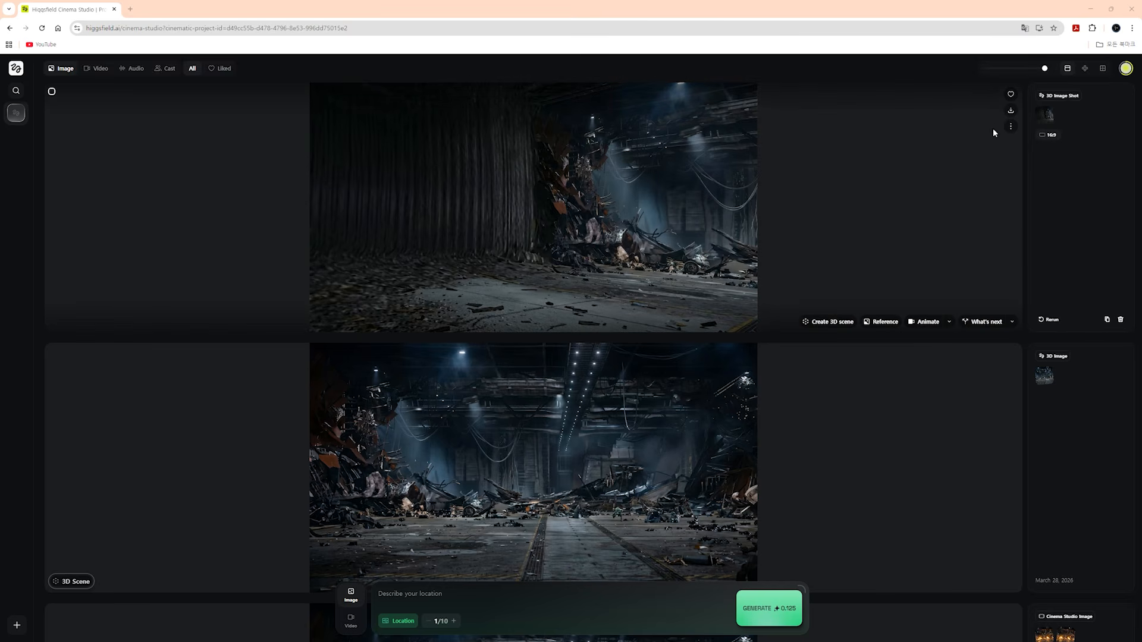
click(1010, 113)
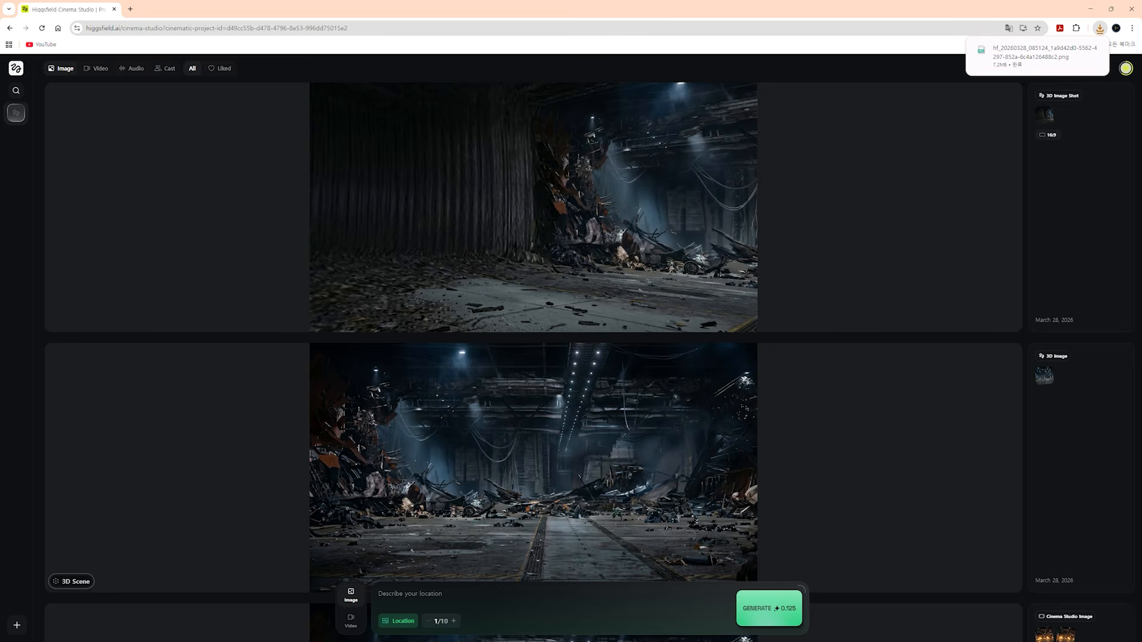
- Open the original hangar image for color grading, and compare the Natural and Cinematic presets against the original
scroll(857, 500, down, 4)
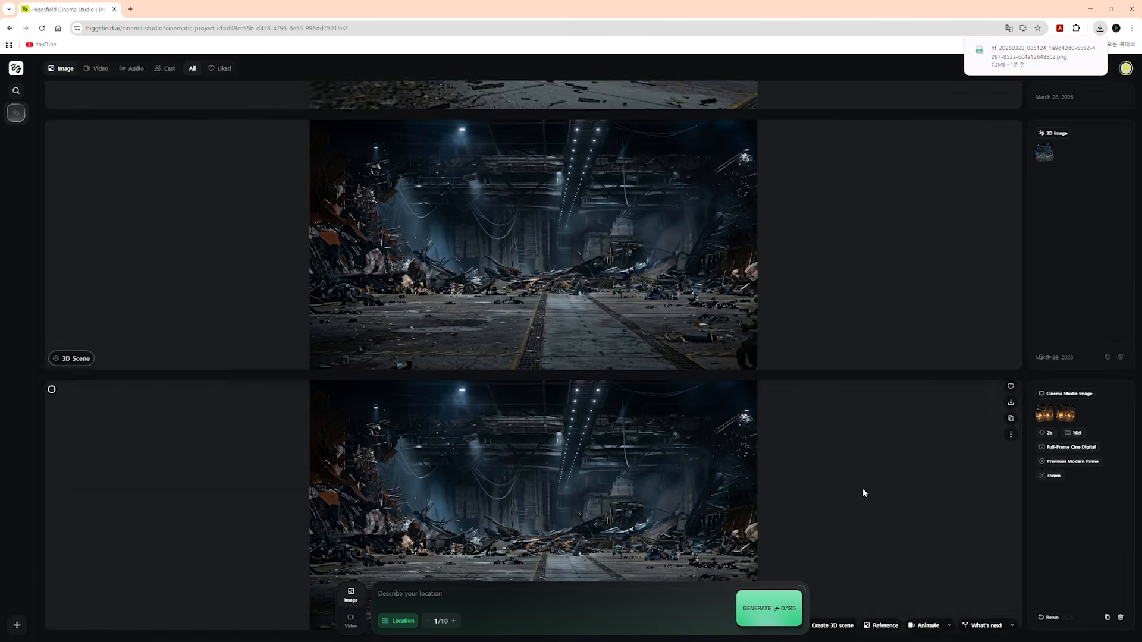
click(515, 475)
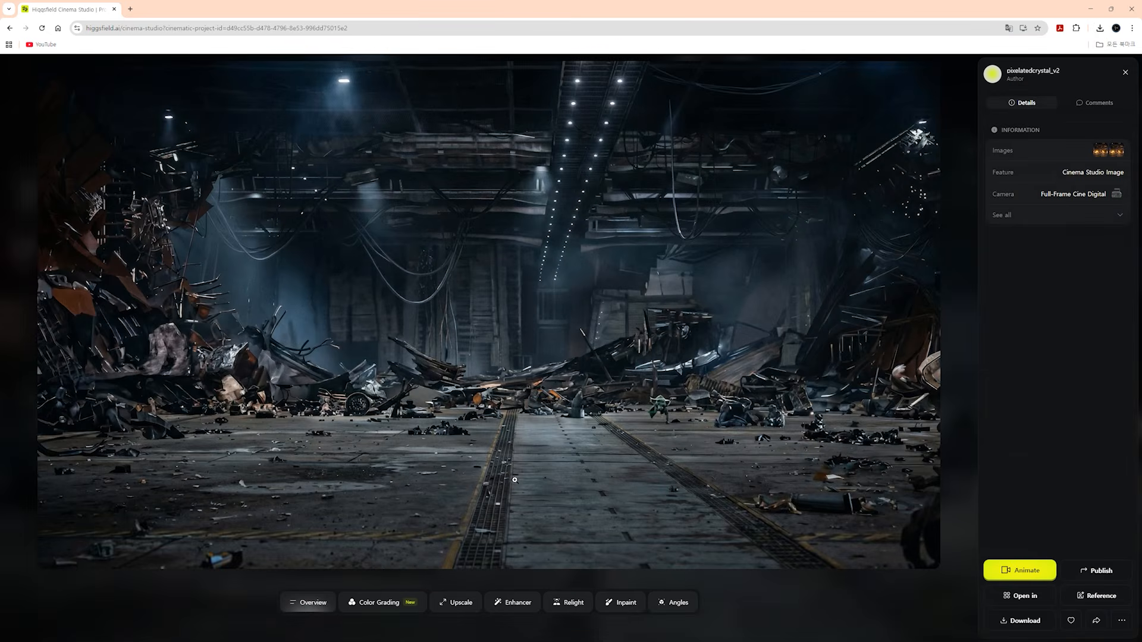
click(380, 602)
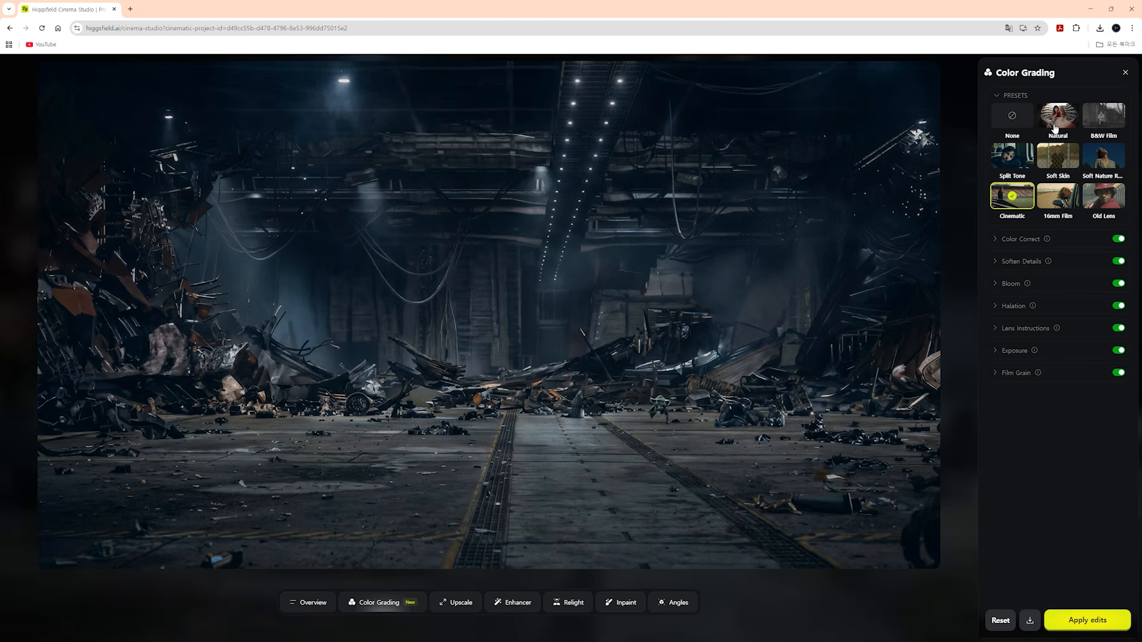
click(1067, 118)
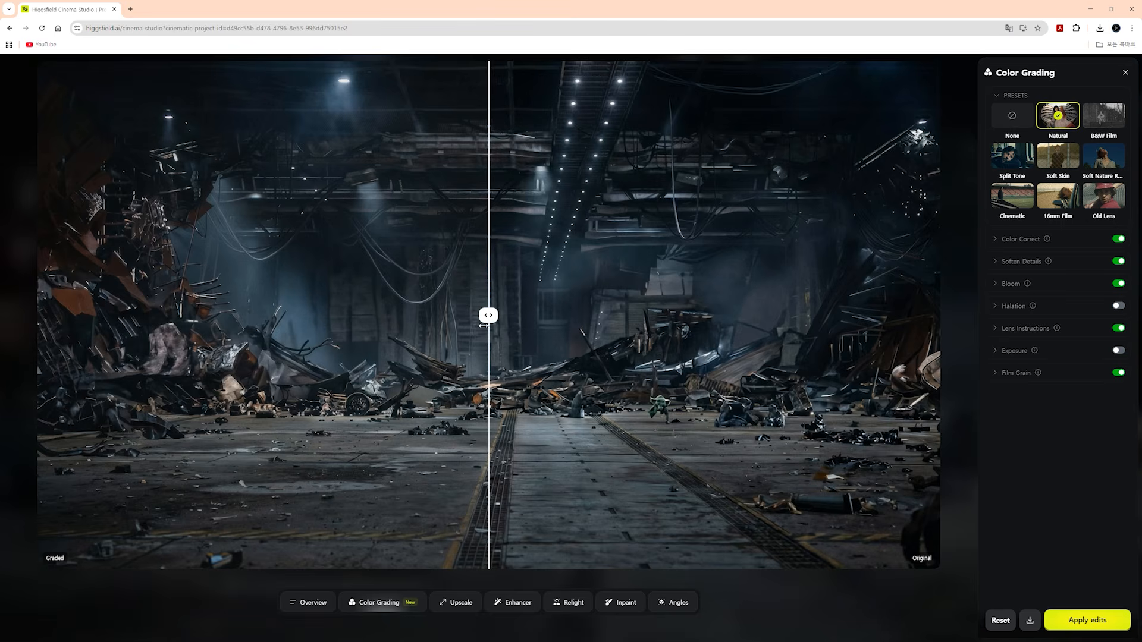
drag(489, 316, 370, 313)
click(1089, 126)
click(1012, 196)
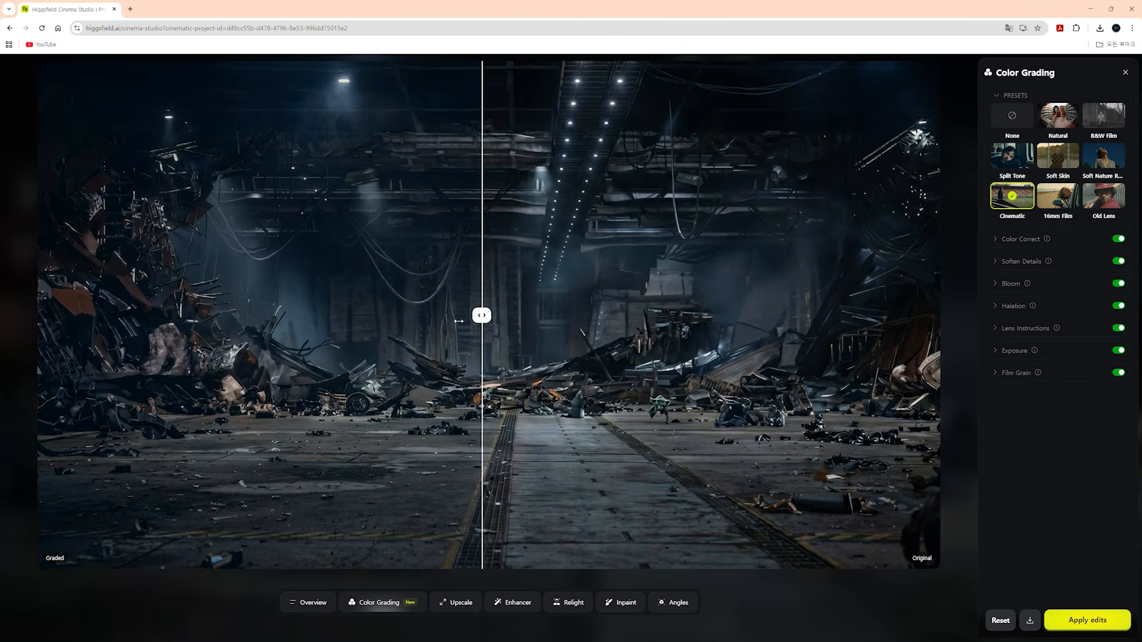
drag(492, 315, 531, 369)
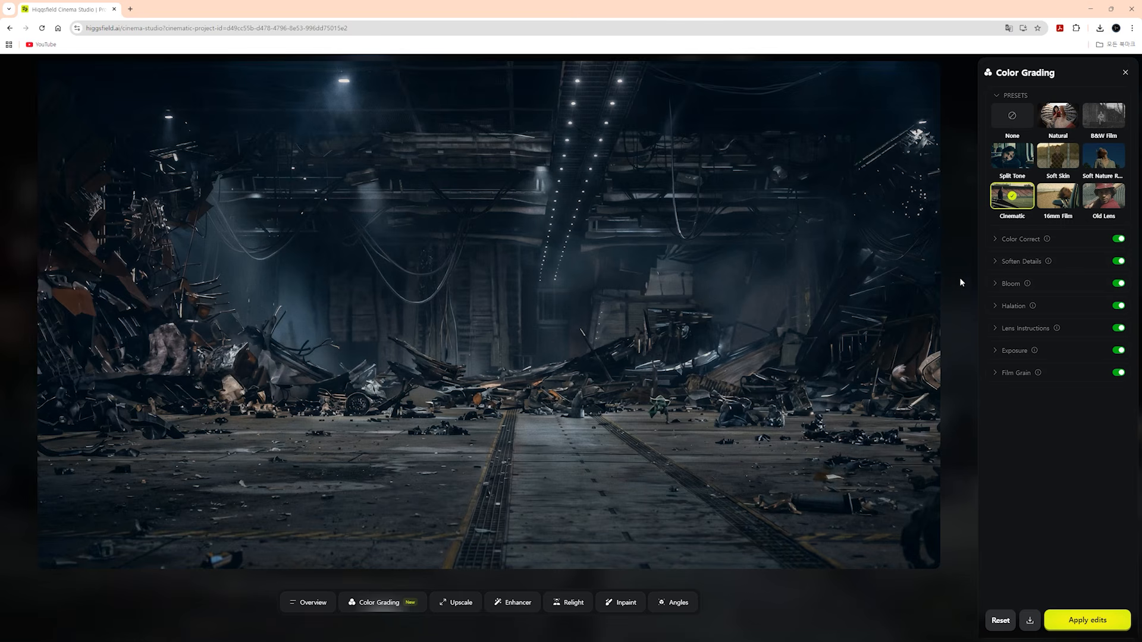
- Adjust the Color Correct settings to Hue -0.9 and Saturation -17, trying the saturation extremes and keeping Temp at 6500
click(993, 240)
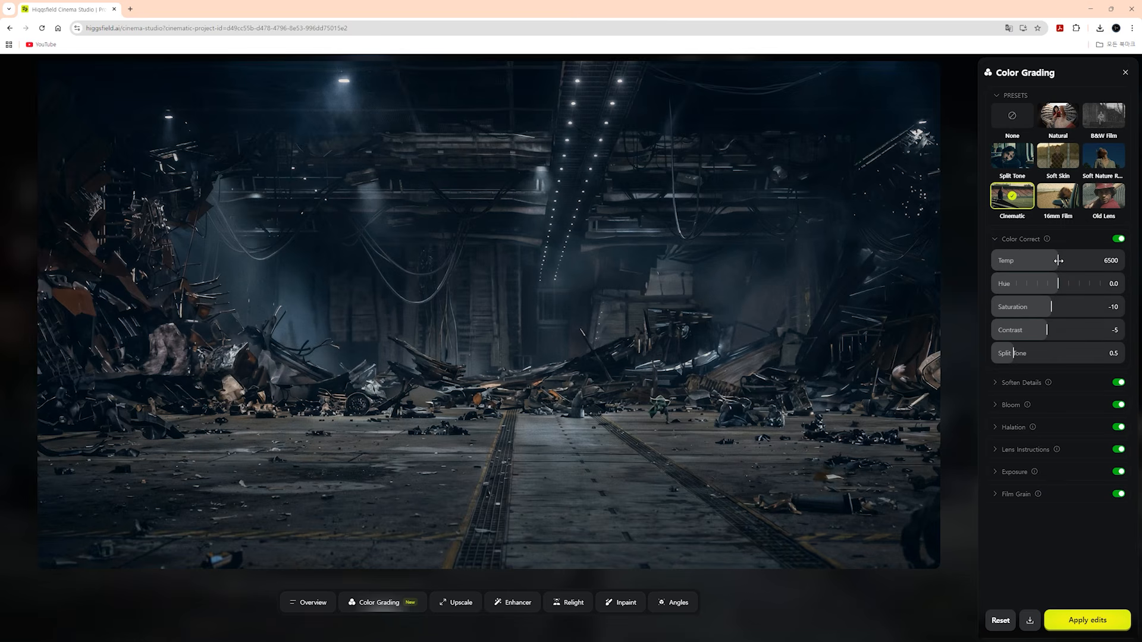
mouse_move(1059, 261)
mouse_down()
mouse_move(991, 259)
mouse_move(1090, 249)
mouse_move(1058, 260)
mouse_up()
mouse_move(1054, 280)
mouse_down()
mouse_move(998, 285)
mouse_move(1125, 279)
mouse_move(1003, 284)
mouse_move(1058, 284)
mouse_up()
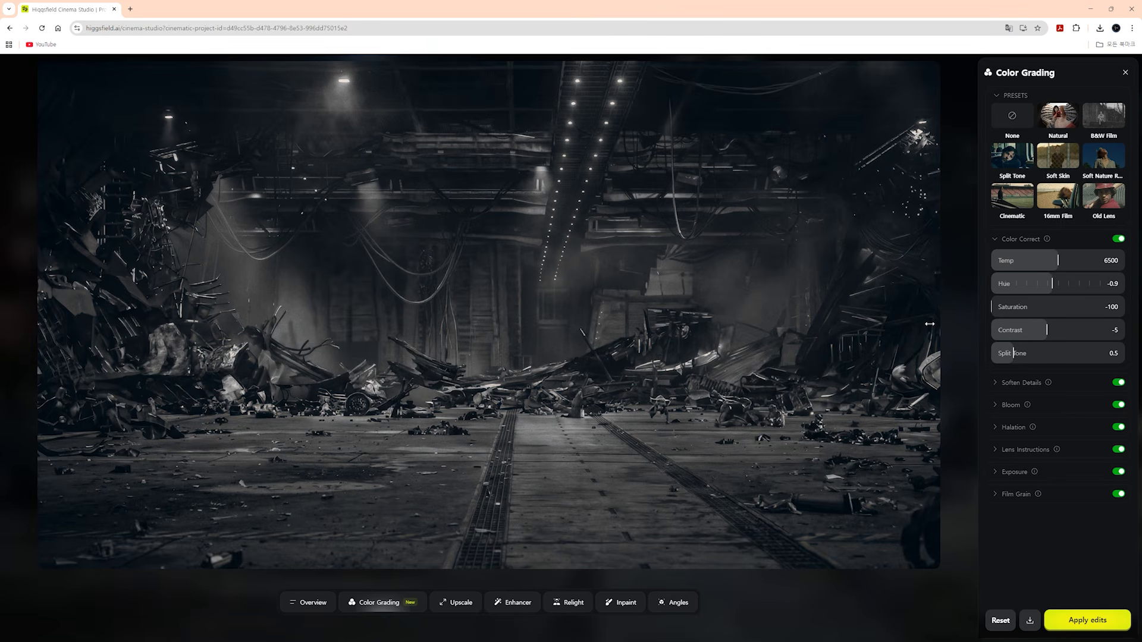
drag(1040, 313, 1124, 307)
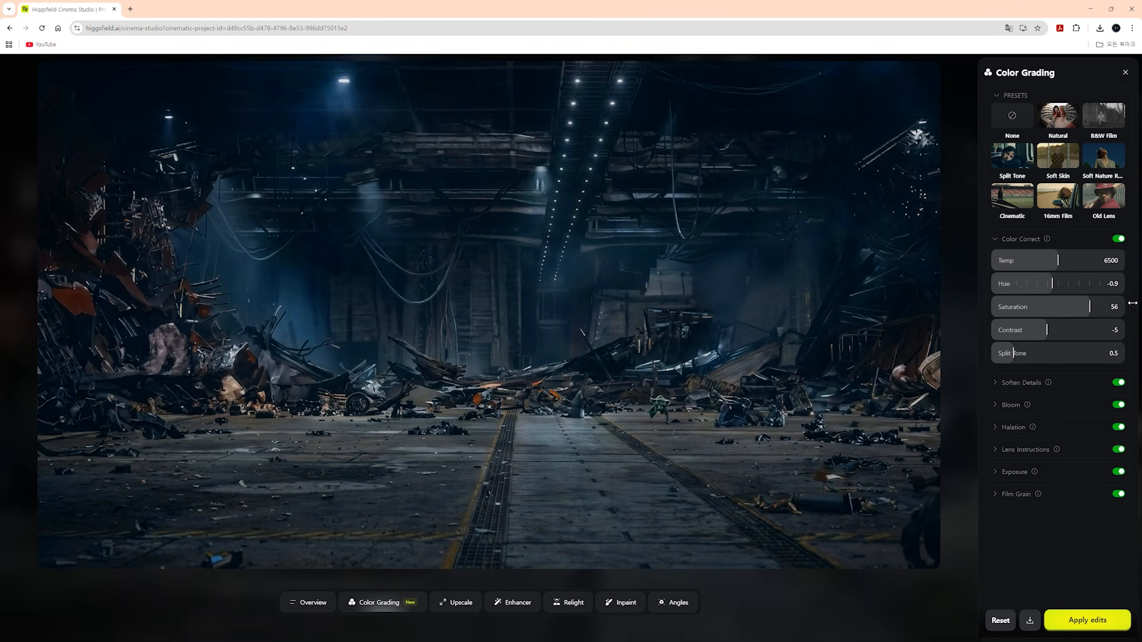
drag(1123, 307, 1047, 309)
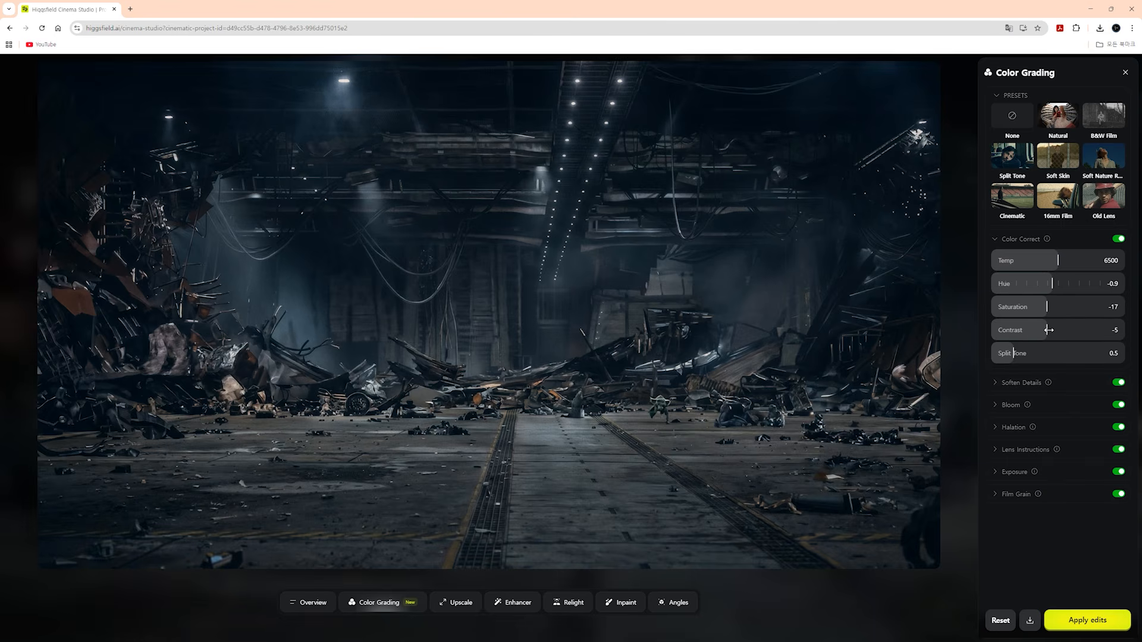
- Try out Contrast at -30 and 30, return it to -5, and close color grading without applying the edits
drag(1031, 329, 994, 338)
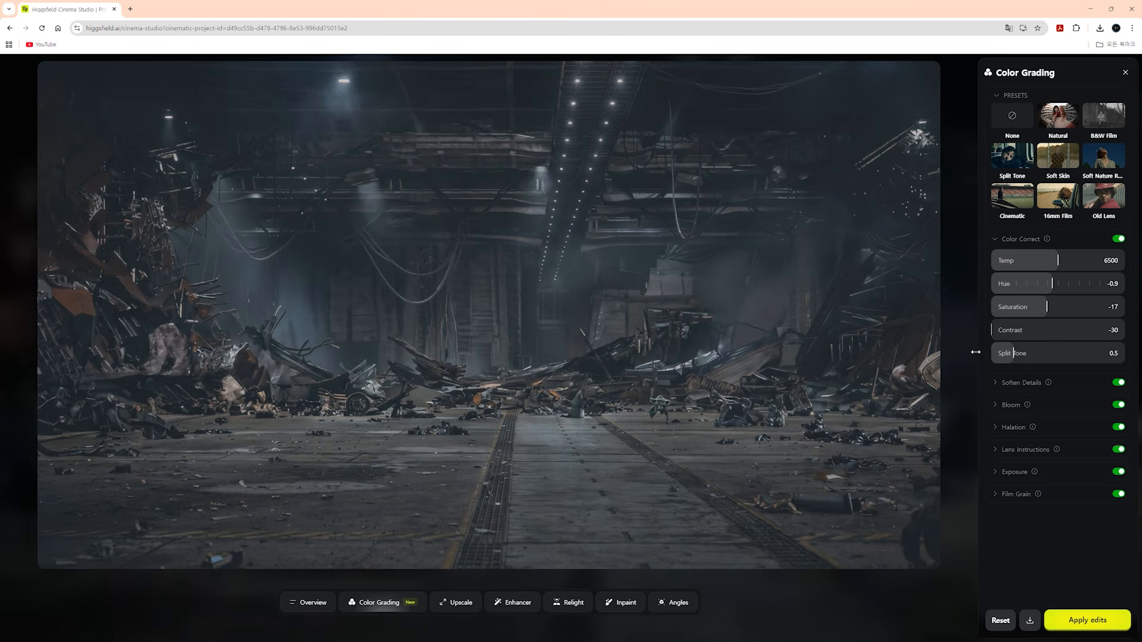
drag(1013, 339, 1124, 331)
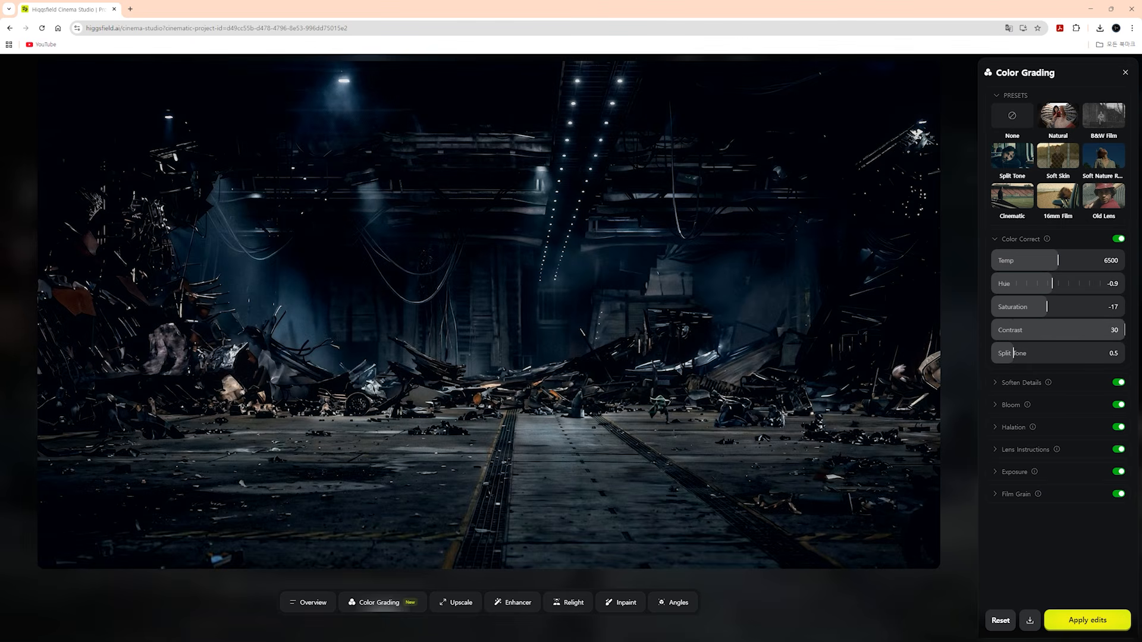
drag(1061, 341, 1051, 331)
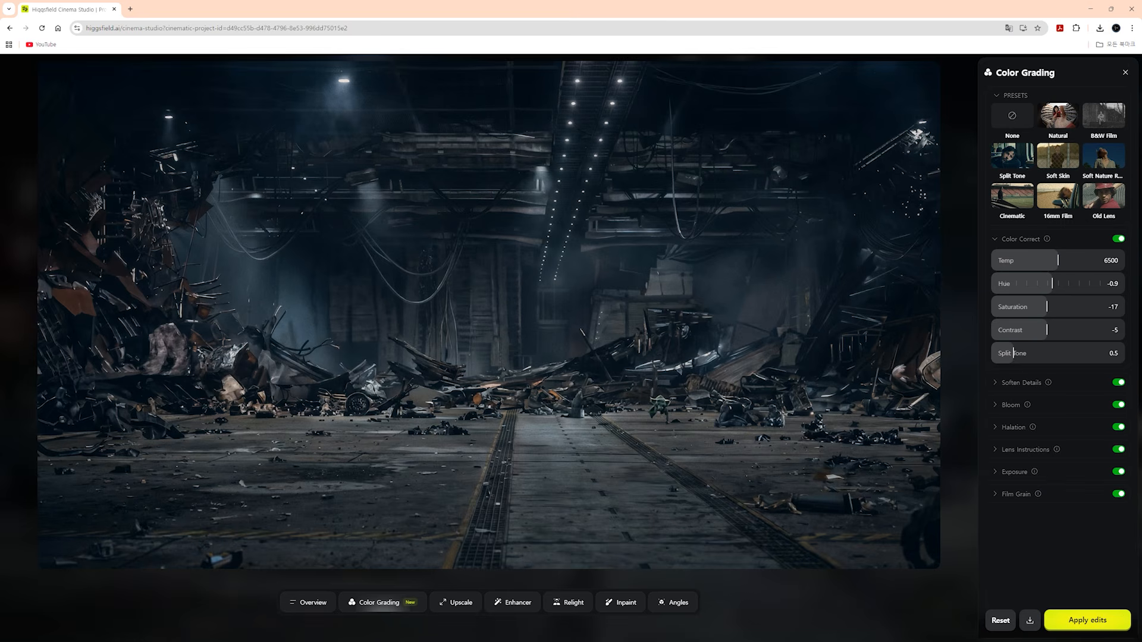
click(1124, 73)
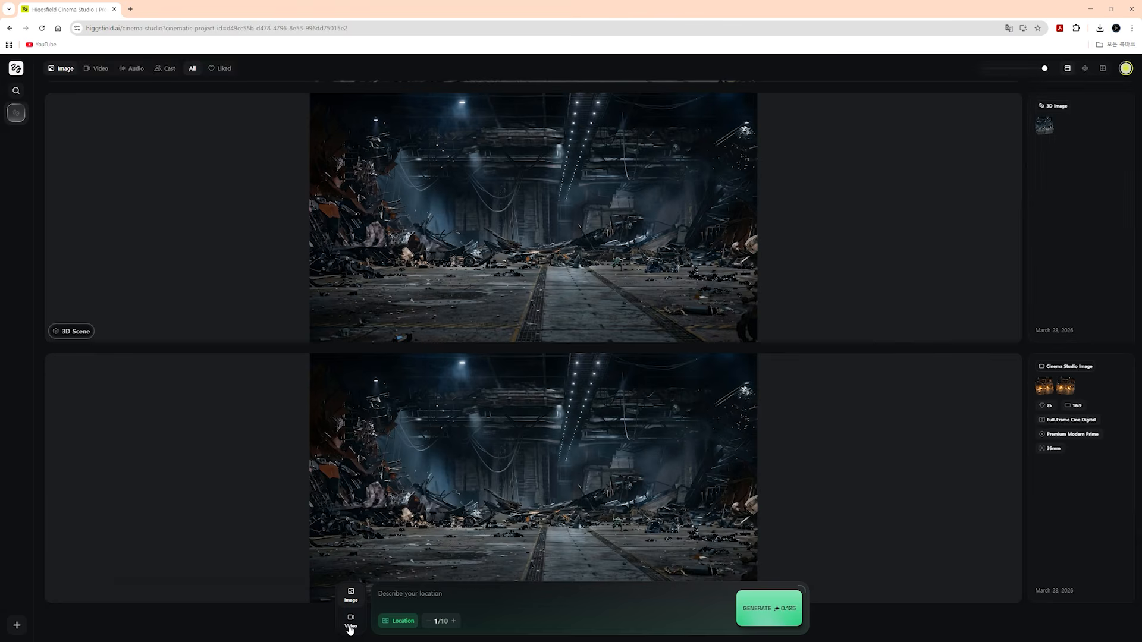
- Switch to video generation, and view the saved characters, locations and props offered as input without adding any
click(350, 626)
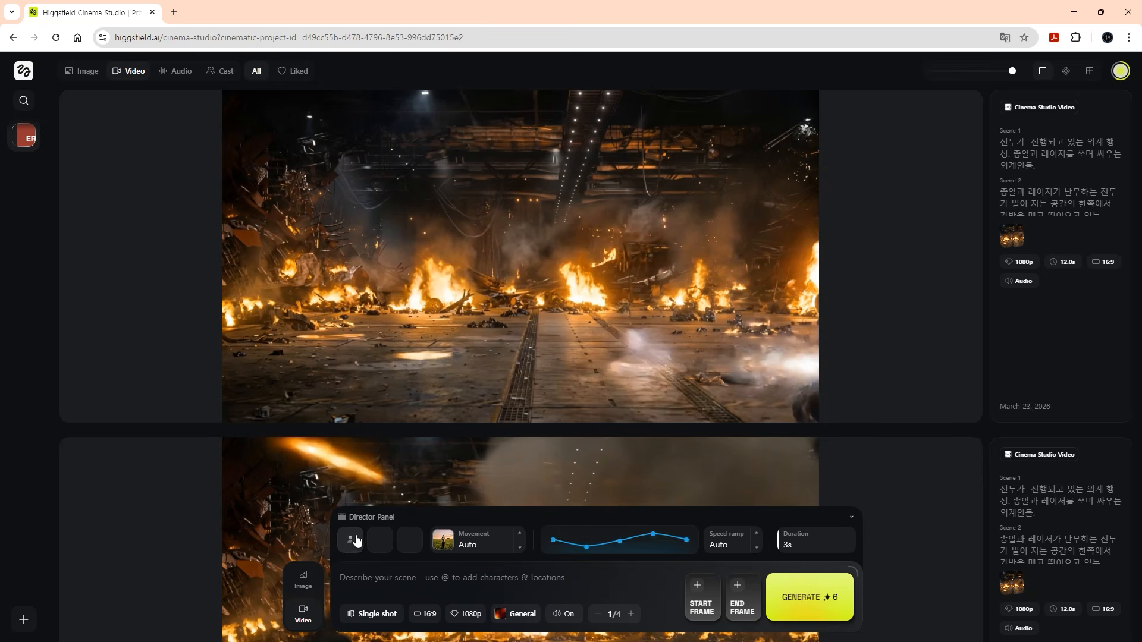
click(356, 540)
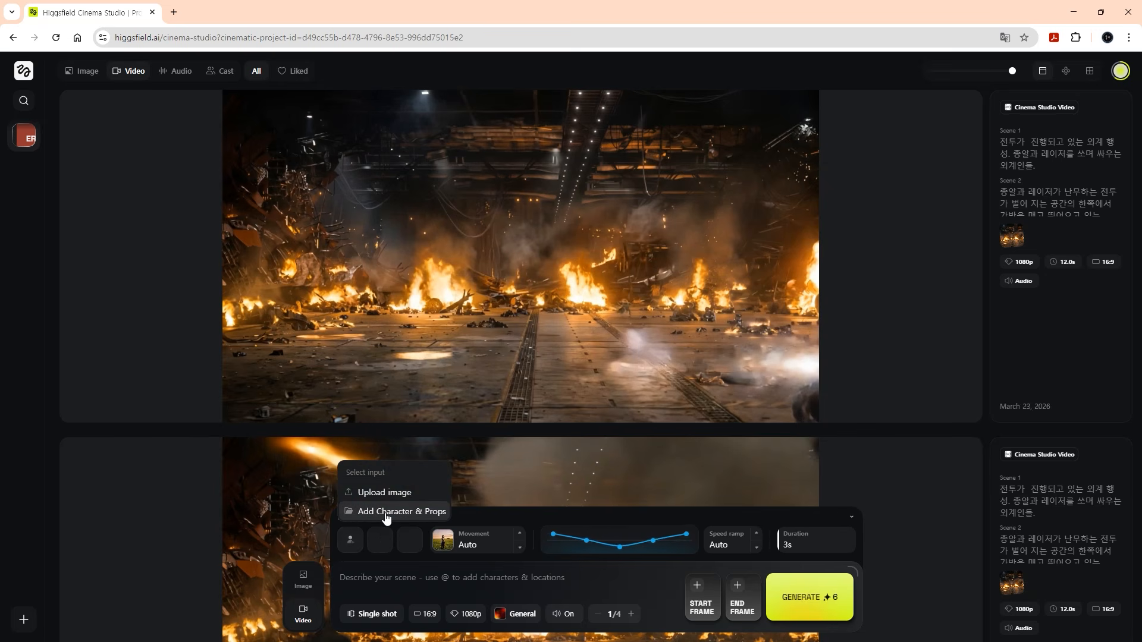
click(386, 516)
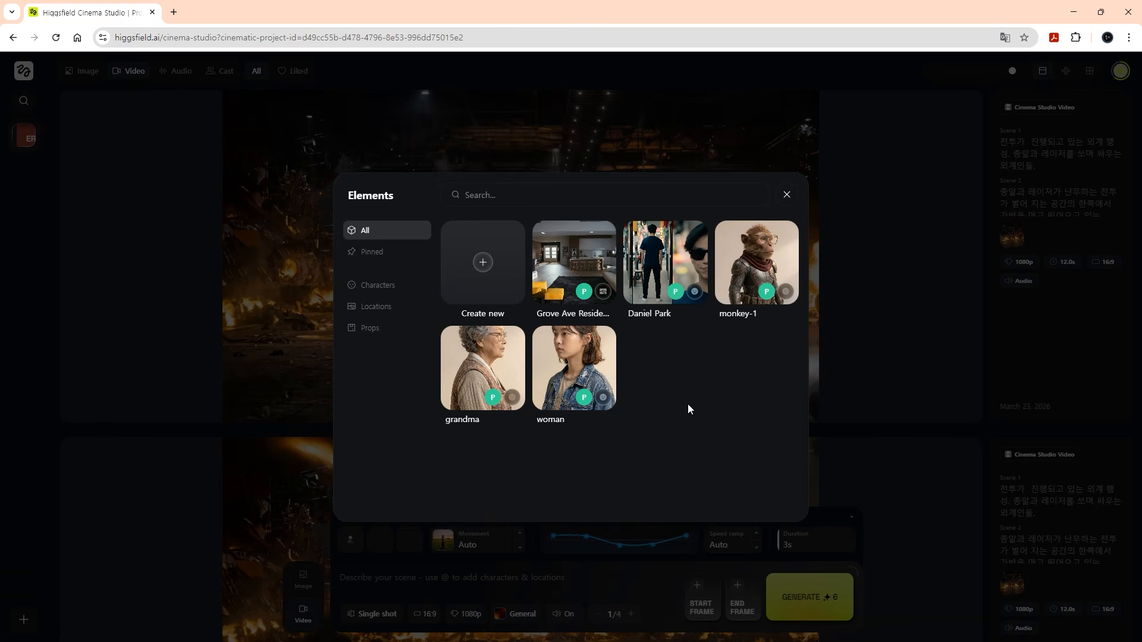
click(788, 196)
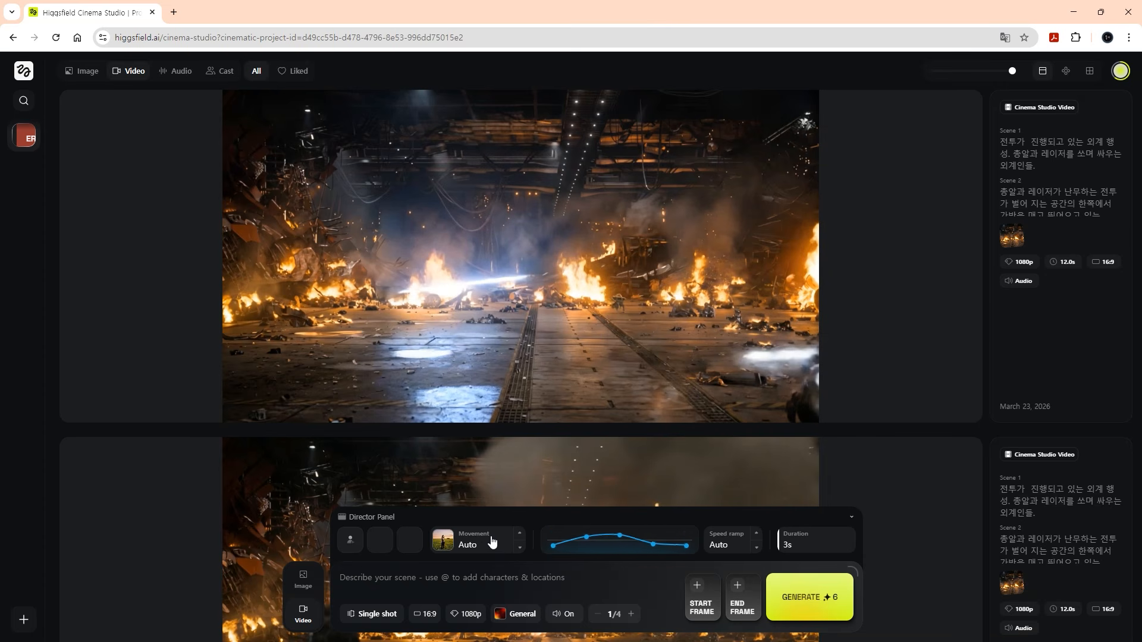
- Look through the camera movement presets from Static to 360 roll, and close them without choosing one
click(474, 546)
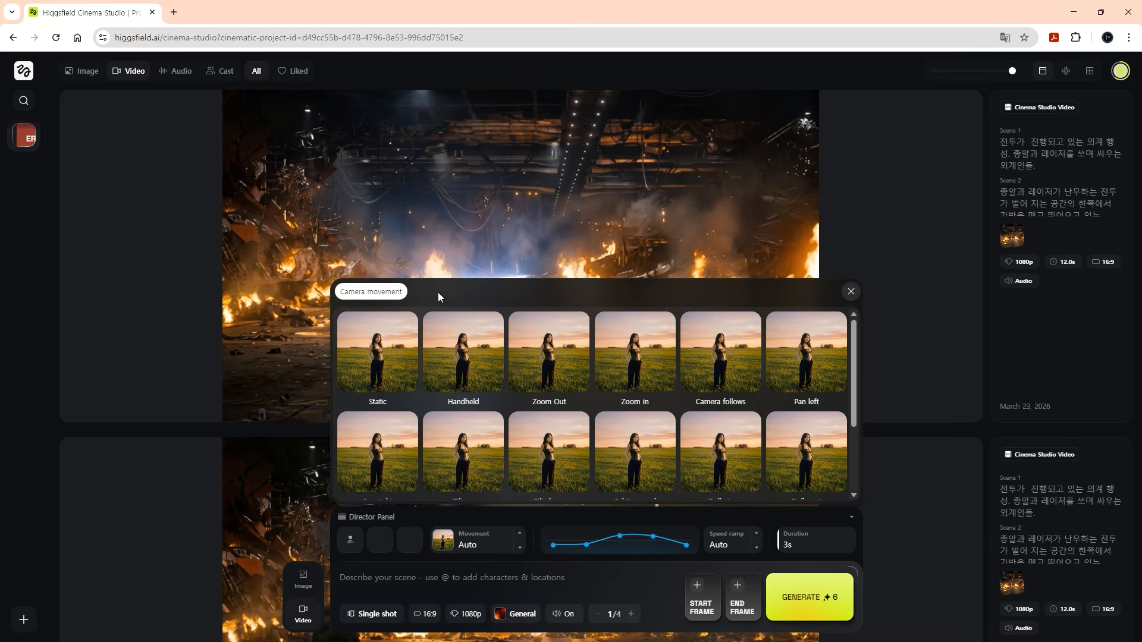
scroll(831, 381, down, 2)
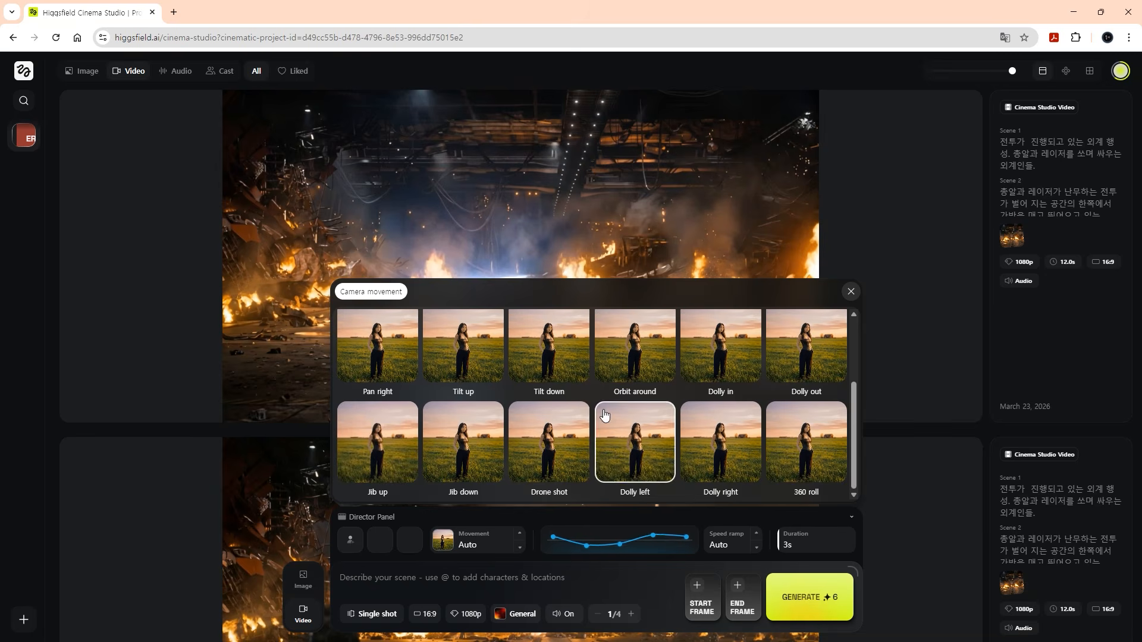
scroll(595, 429, up, 2)
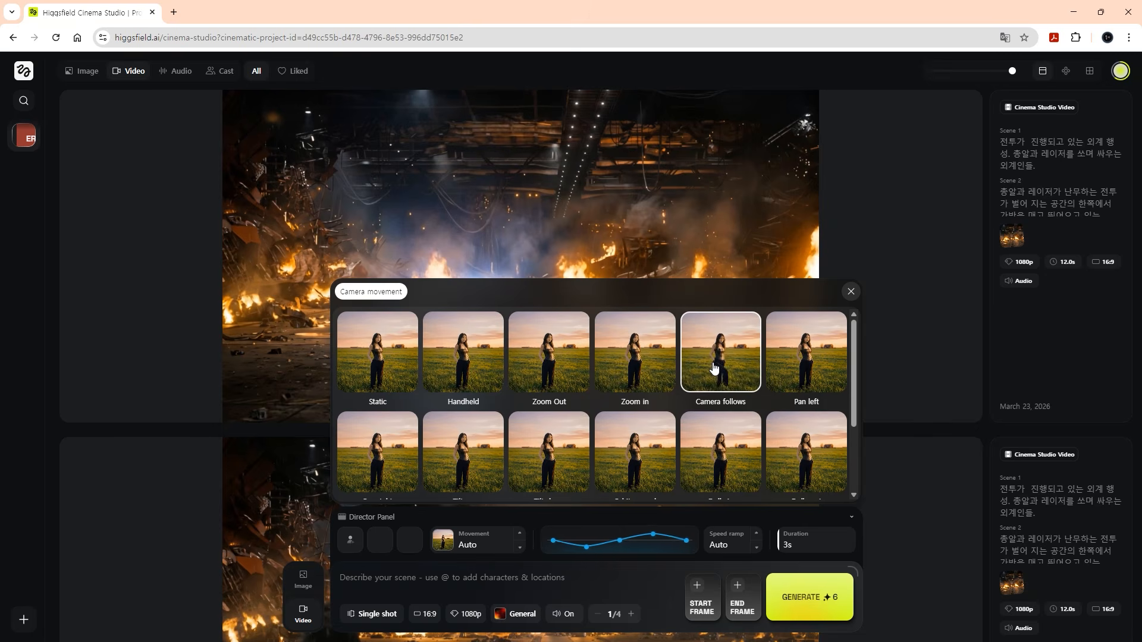
scroll(821, 398, down, 1)
scroll(824, 402, up, 1)
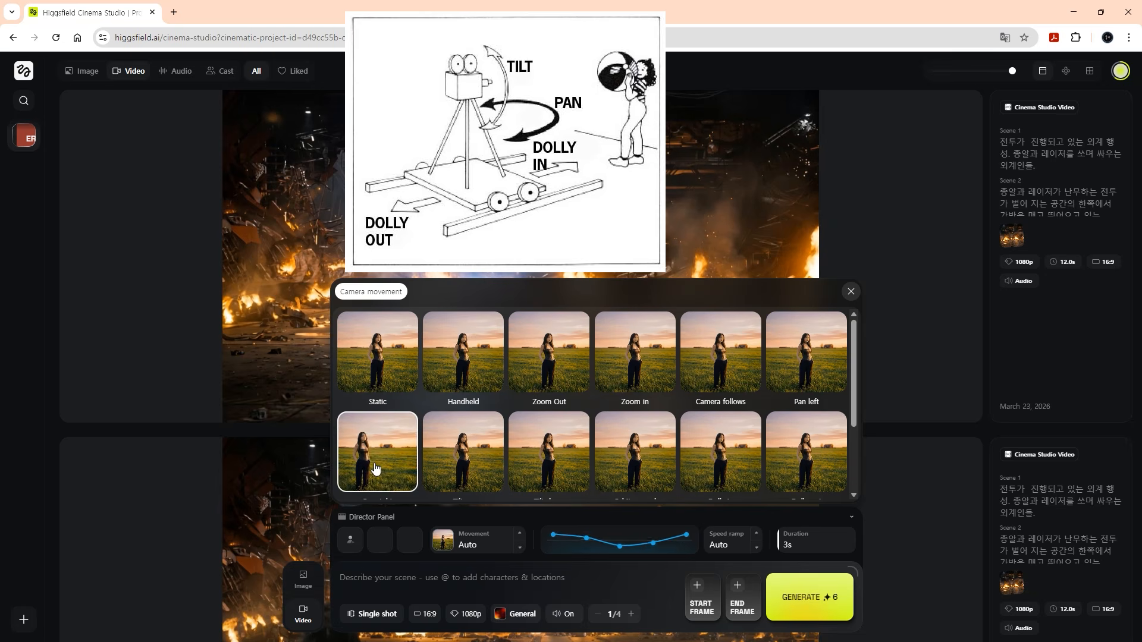
scroll(466, 442, down, 1)
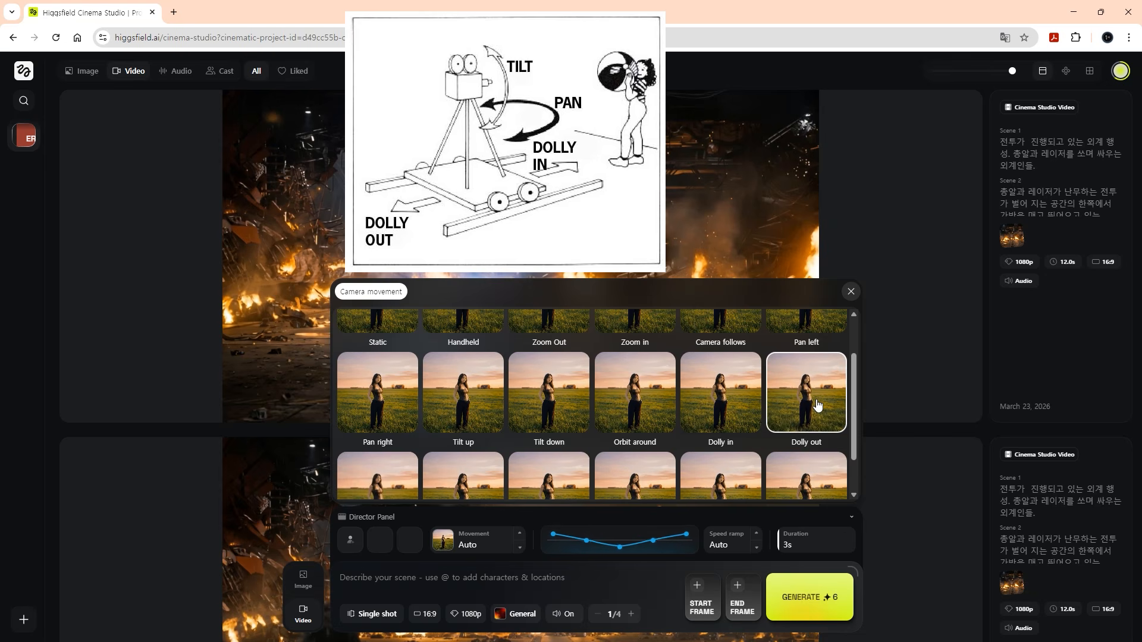
scroll(818, 404, down, 1)
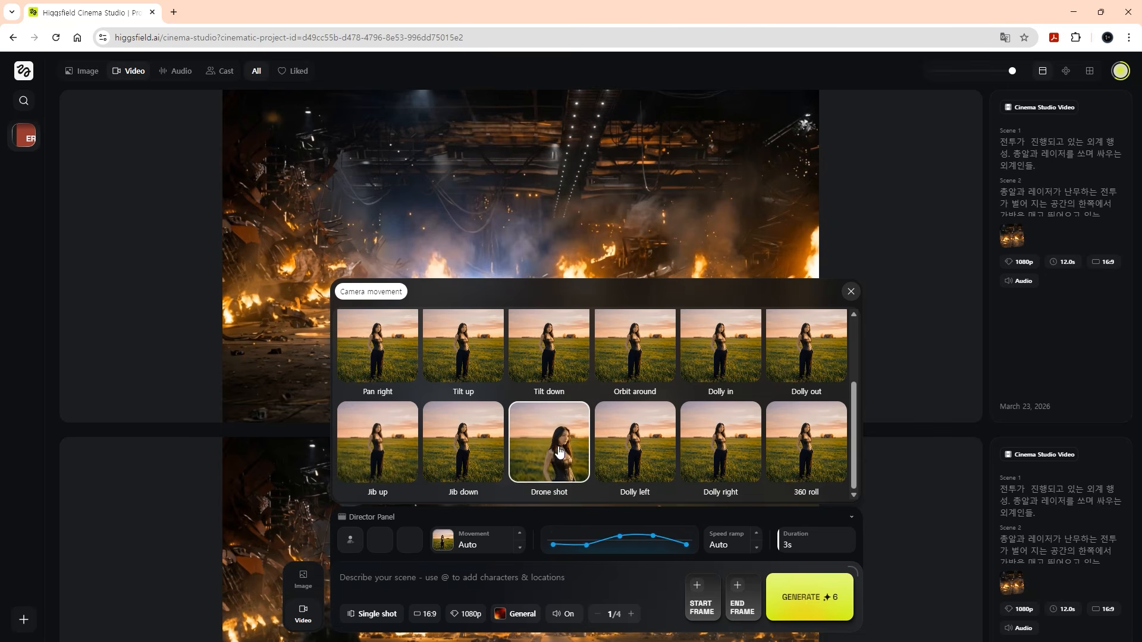
click(533, 555)
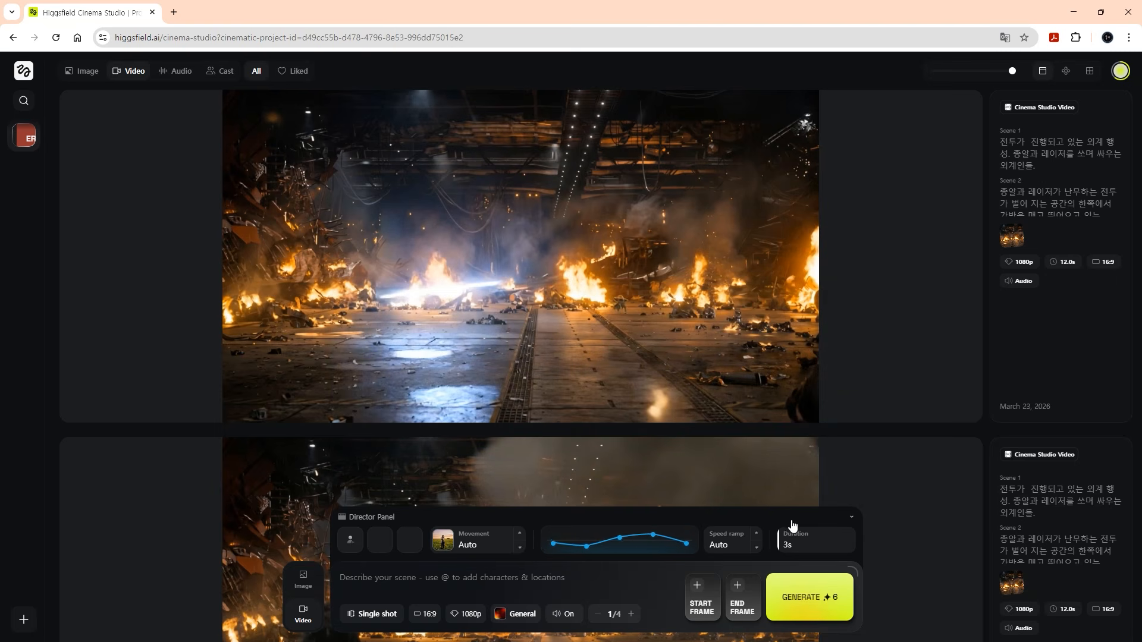
- Set the video duration to 12s and the shot mode to Multi-shot Auto
drag(800, 535, 893, 551)
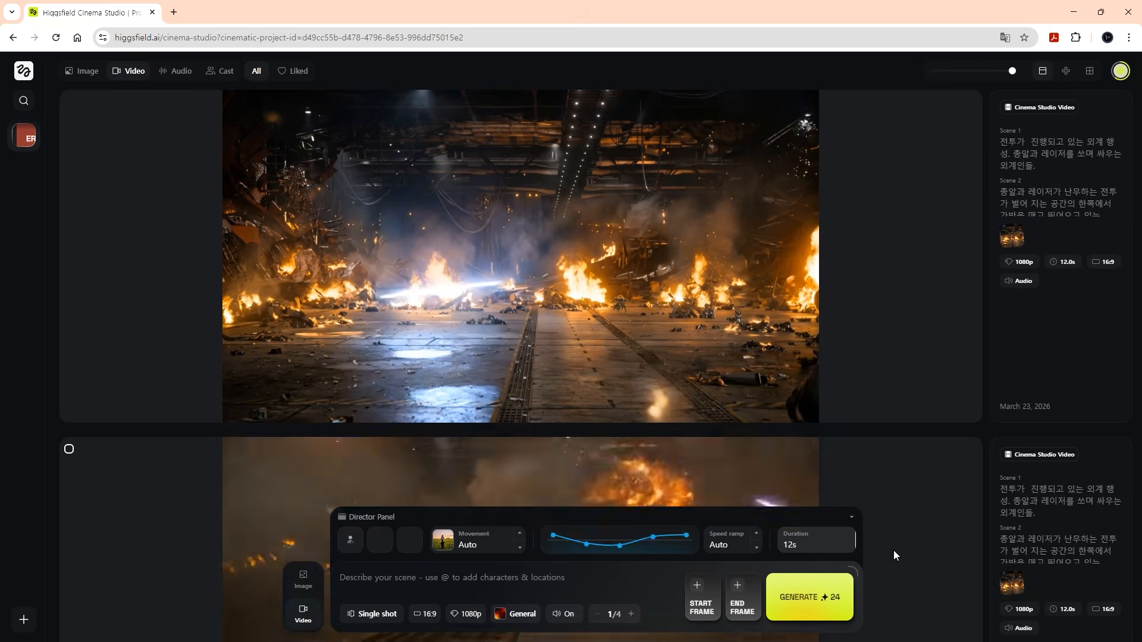
drag(808, 547, 848, 544)
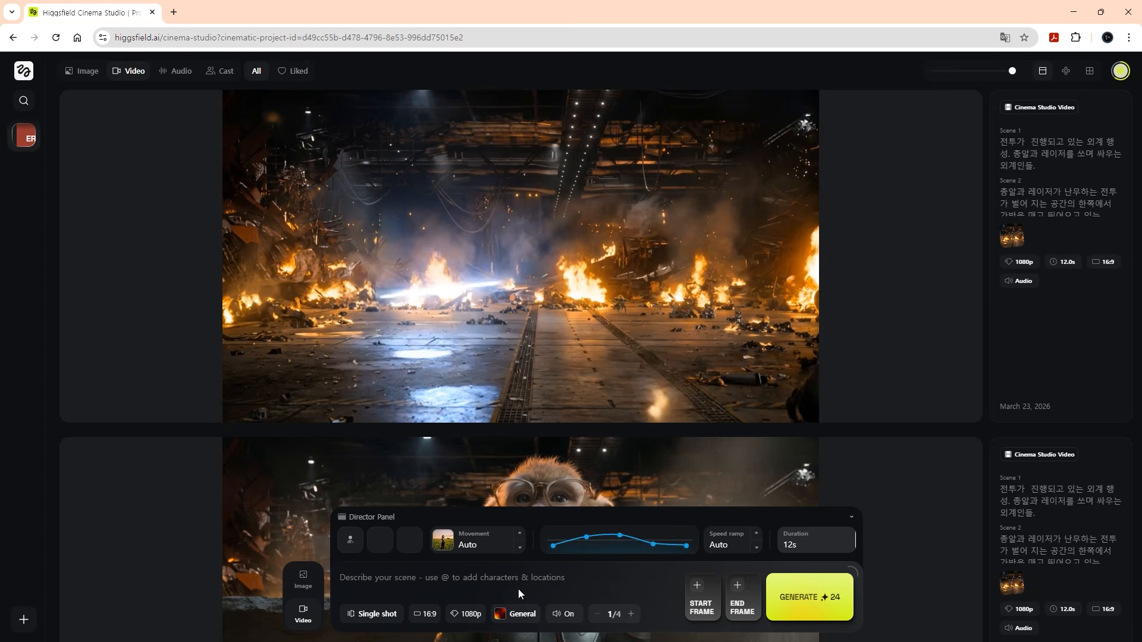
click(373, 619)
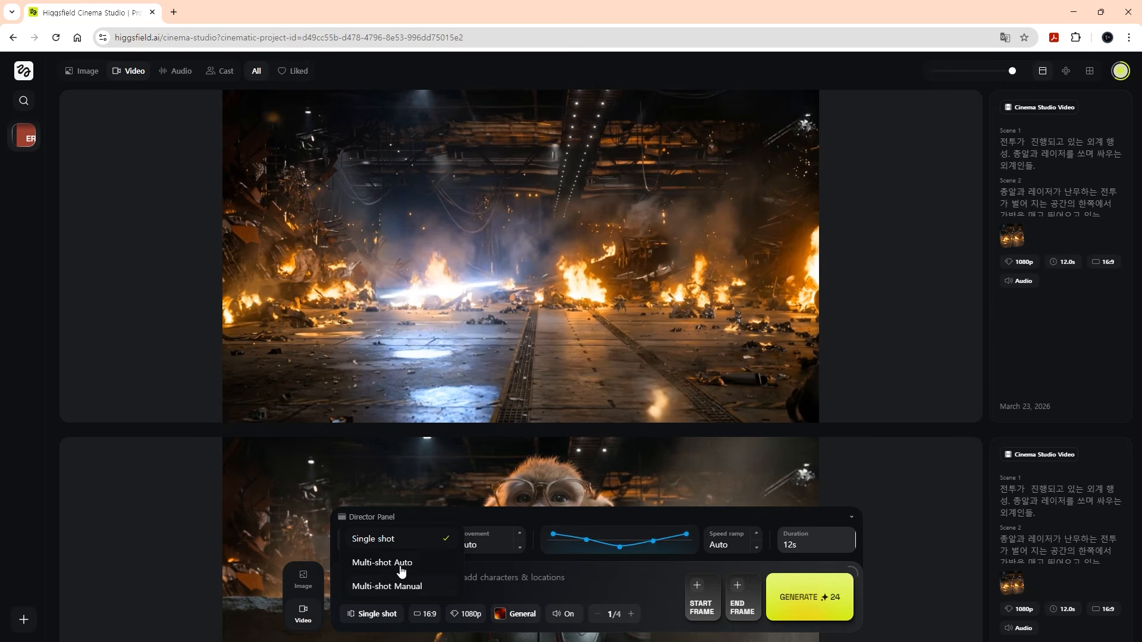
click(402, 568)
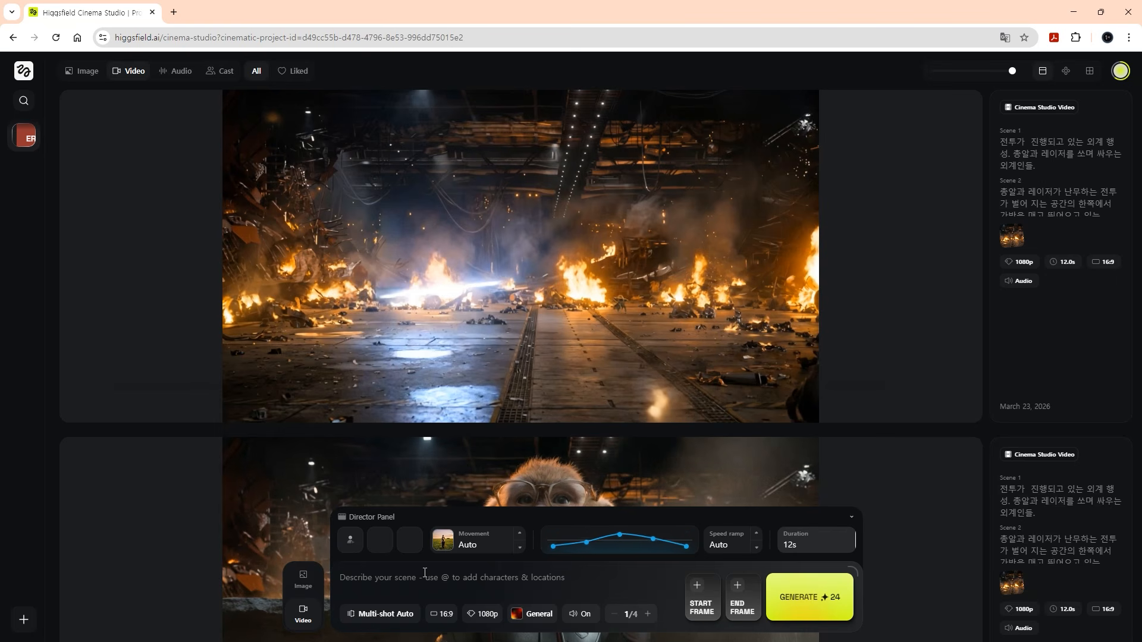
- Switch the shot mode to Multi-shot Manual and delete Scenes 4 and 3
click(393, 616)
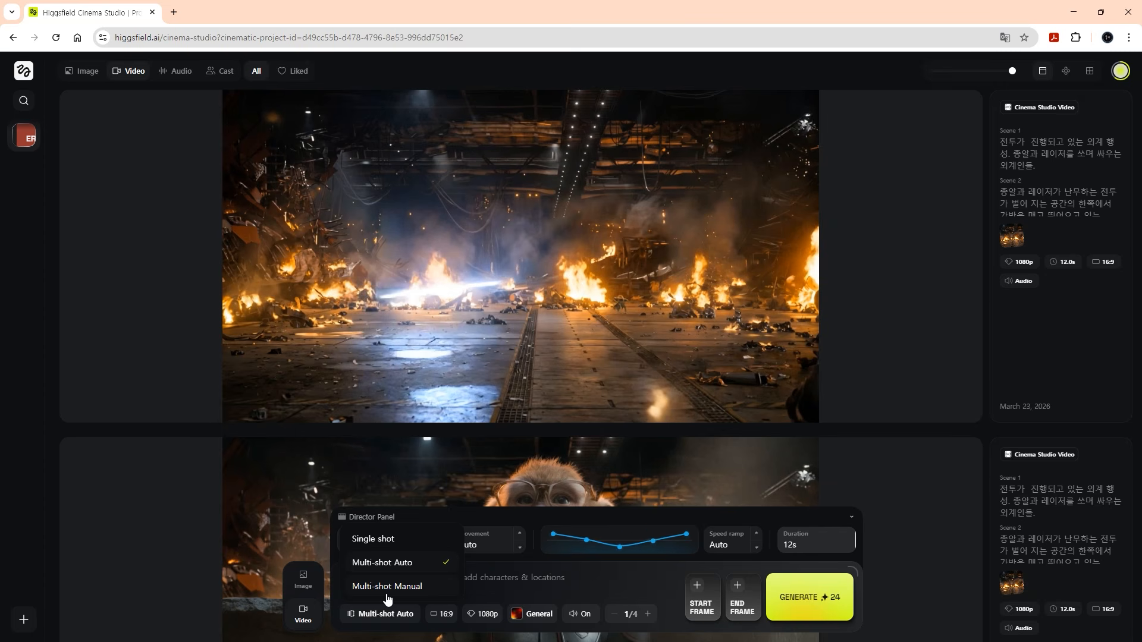
click(386, 595)
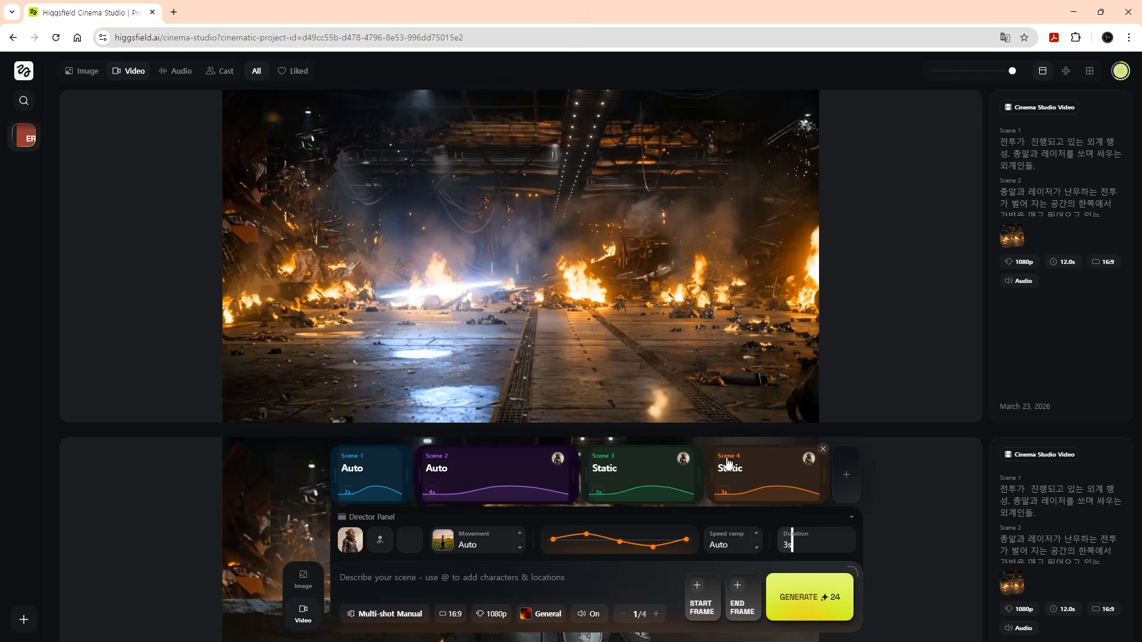
click(823, 449)
click(700, 450)
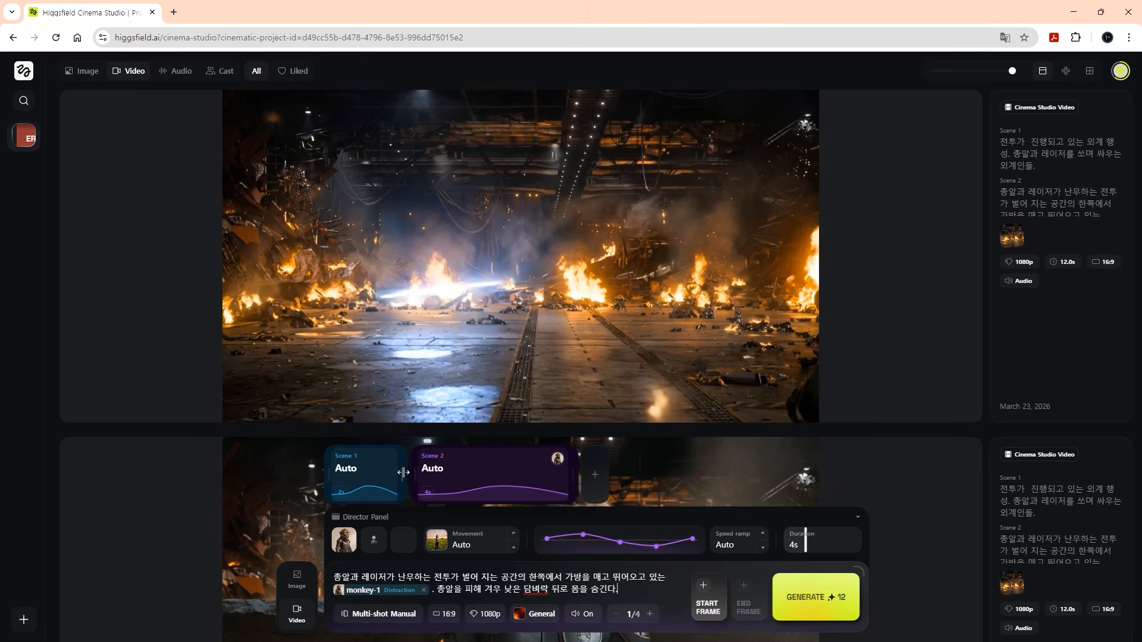
- Try a longer Scene 1 and return it to 2s, shorten Scene 2 to 2s, and add a Scene 3 lasting 1s
drag(401, 475, 452, 482)
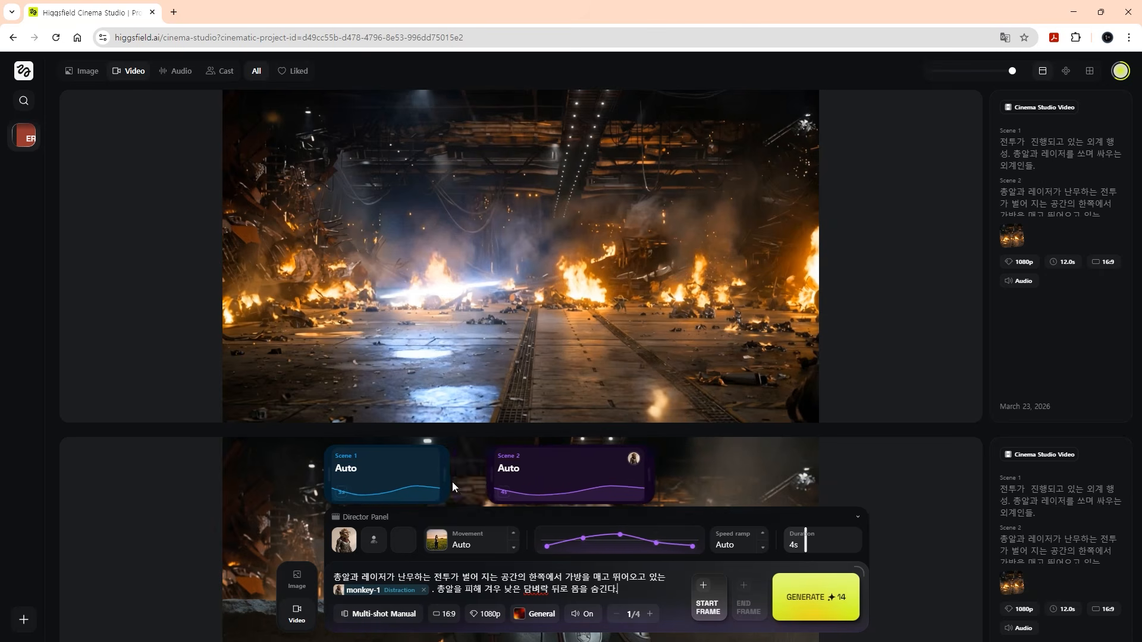
drag(448, 479, 381, 486)
click(380, 485)
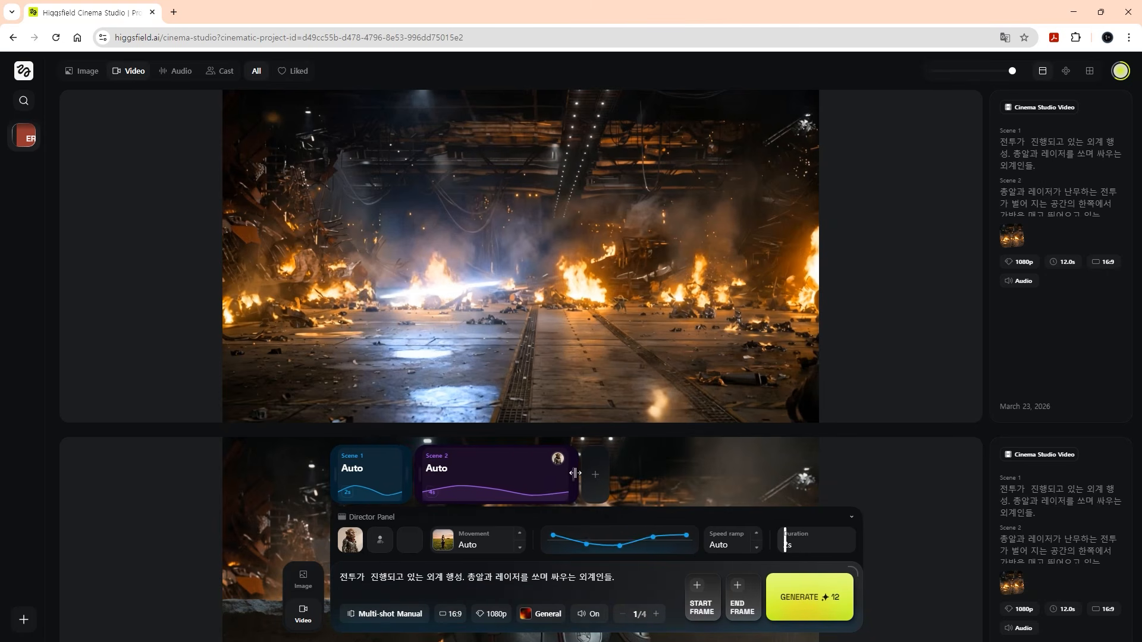
drag(575, 474, 491, 476)
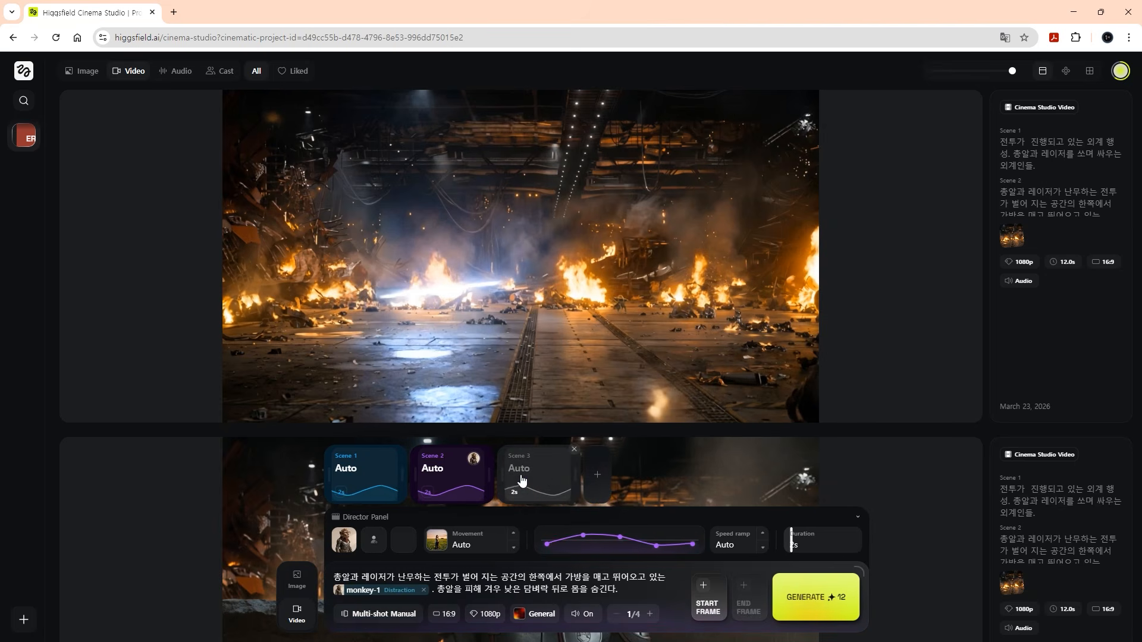
drag(575, 469, 539, 470)
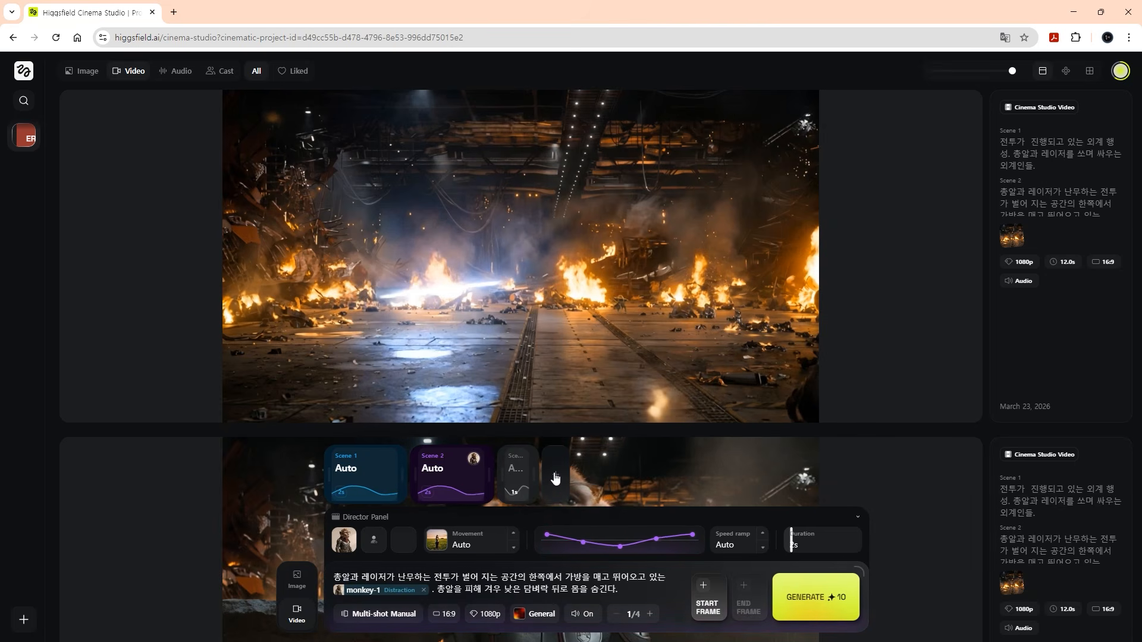
- Add Scenes 4, 5 and 6 at 2s each, and switch the shot mode back to Single shot
click(557, 475)
click(644, 477)
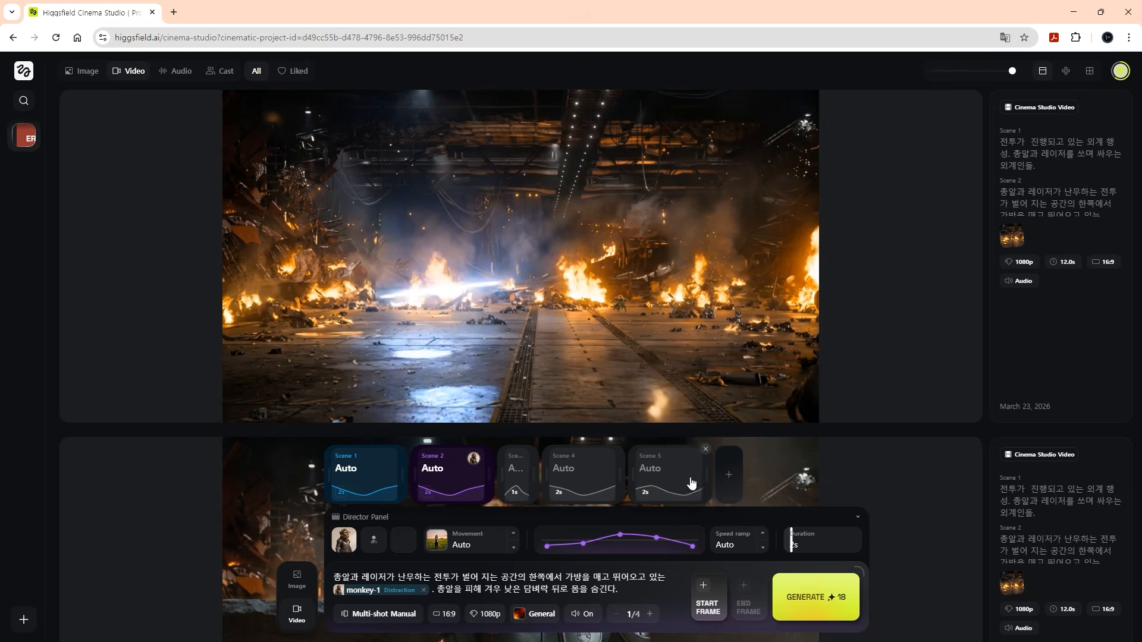
click(730, 478)
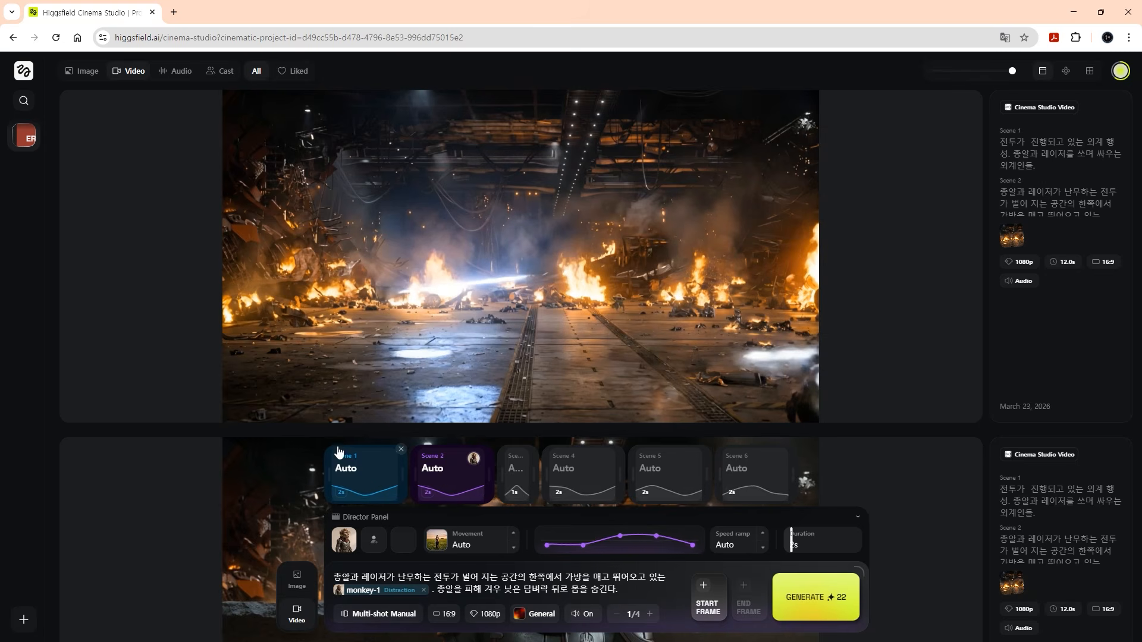
click(345, 481)
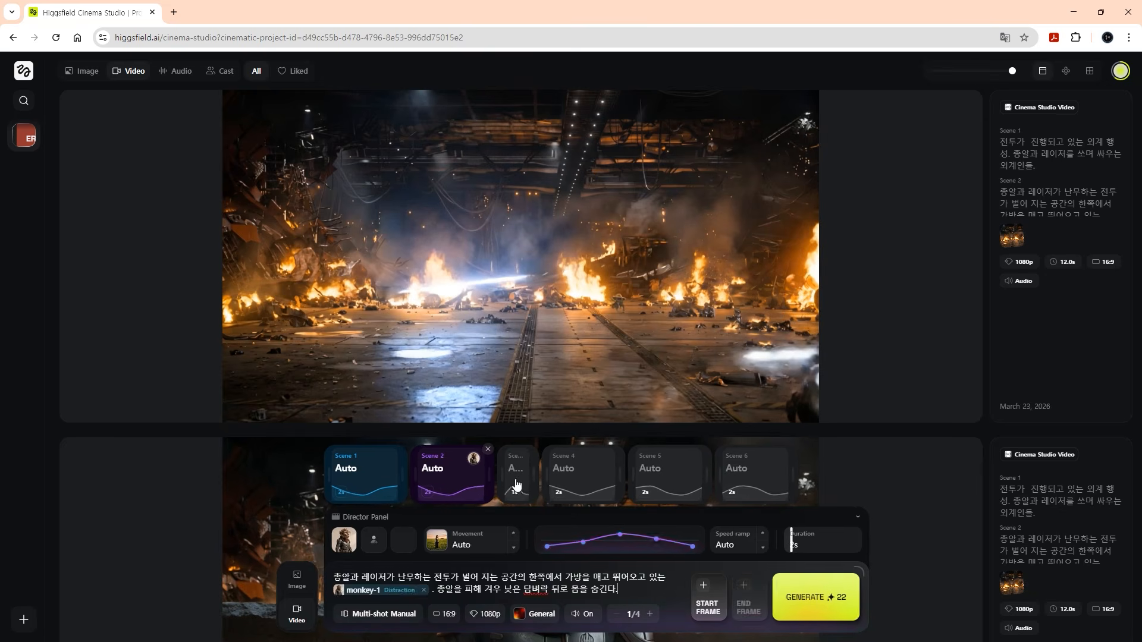
click(366, 619)
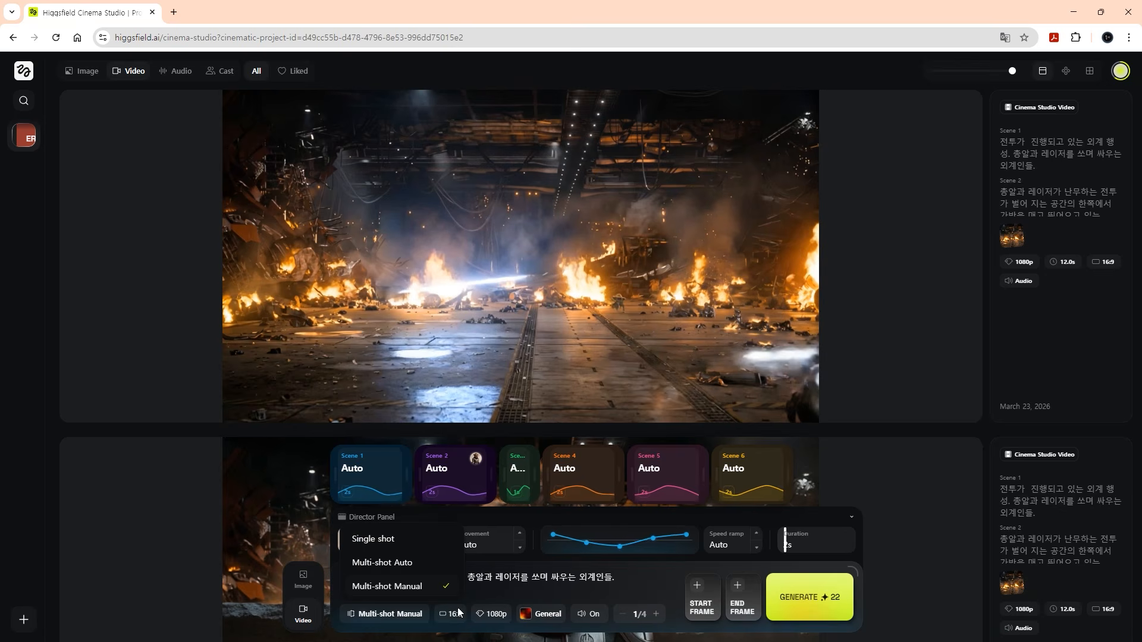
click(393, 540)
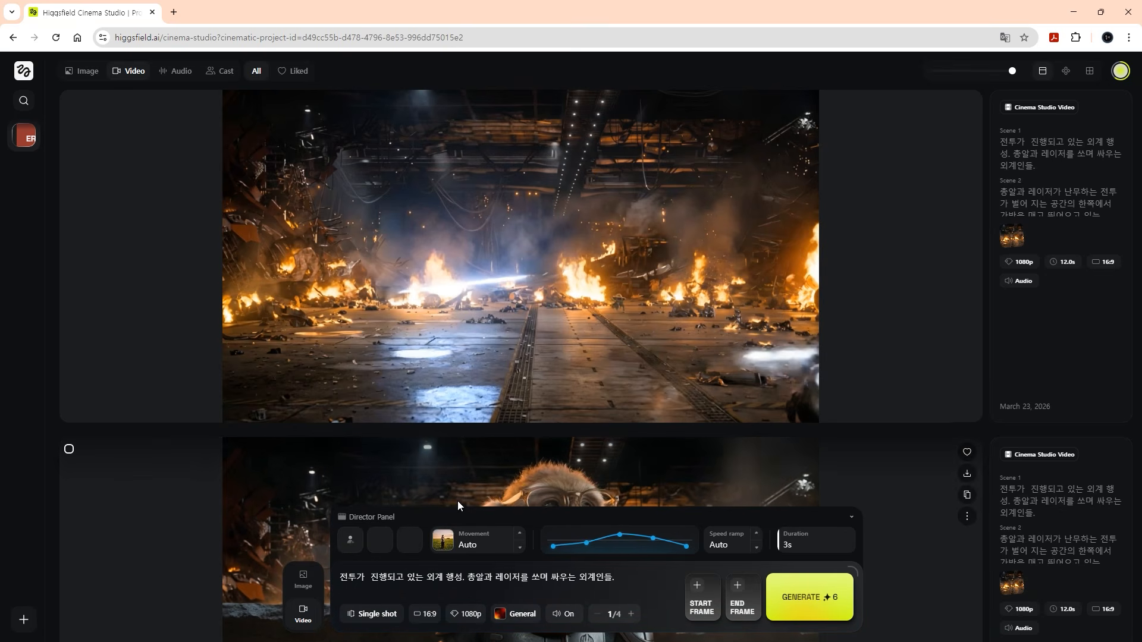
- Look through the video genres from General to Spectacle, keeping General selected
click(524, 619)
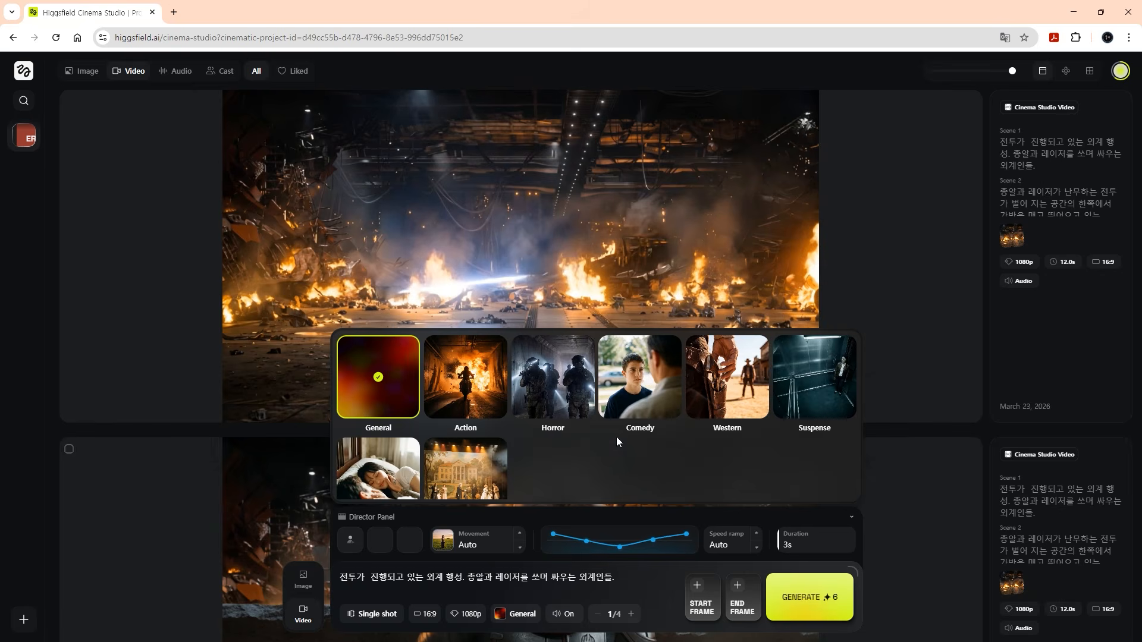
scroll(571, 420, down, 1)
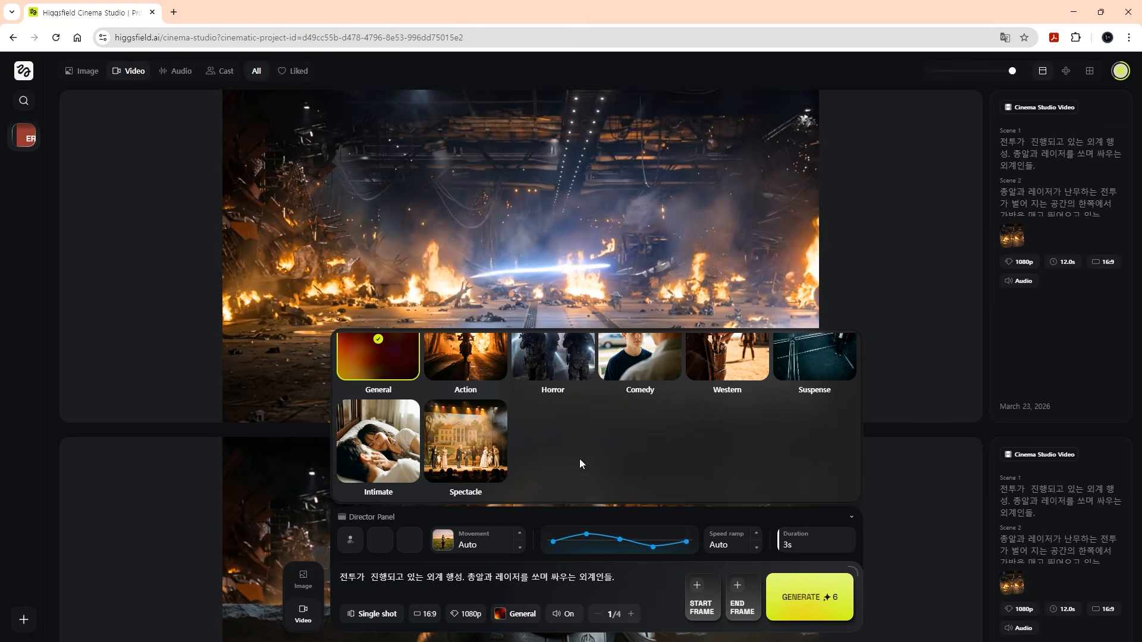
click(429, 505)
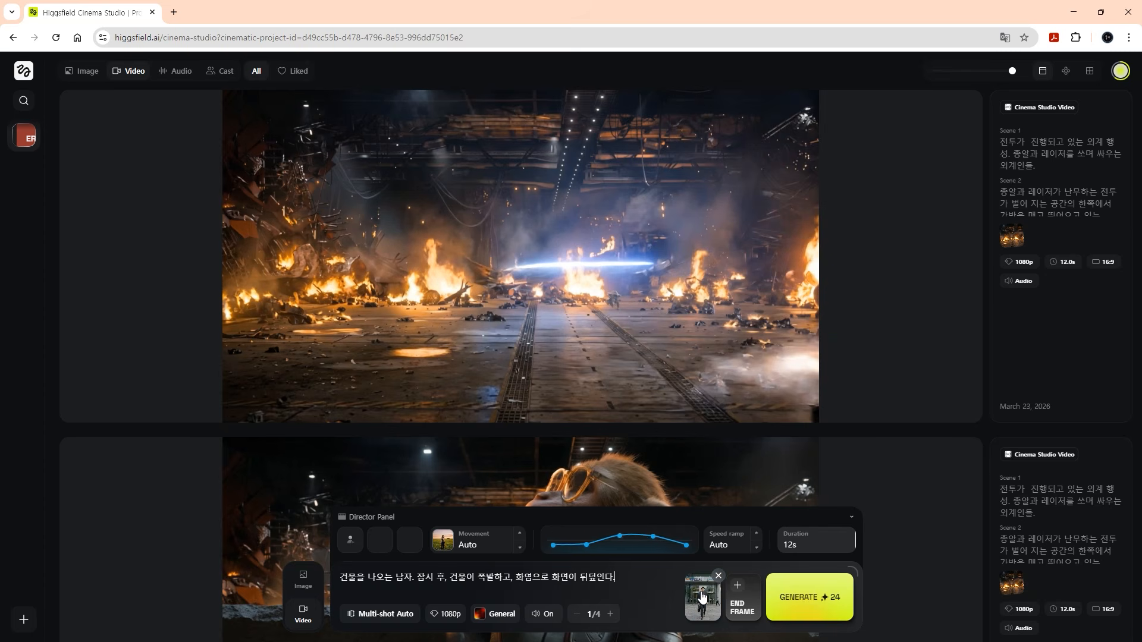
mouse_move(751, 329)
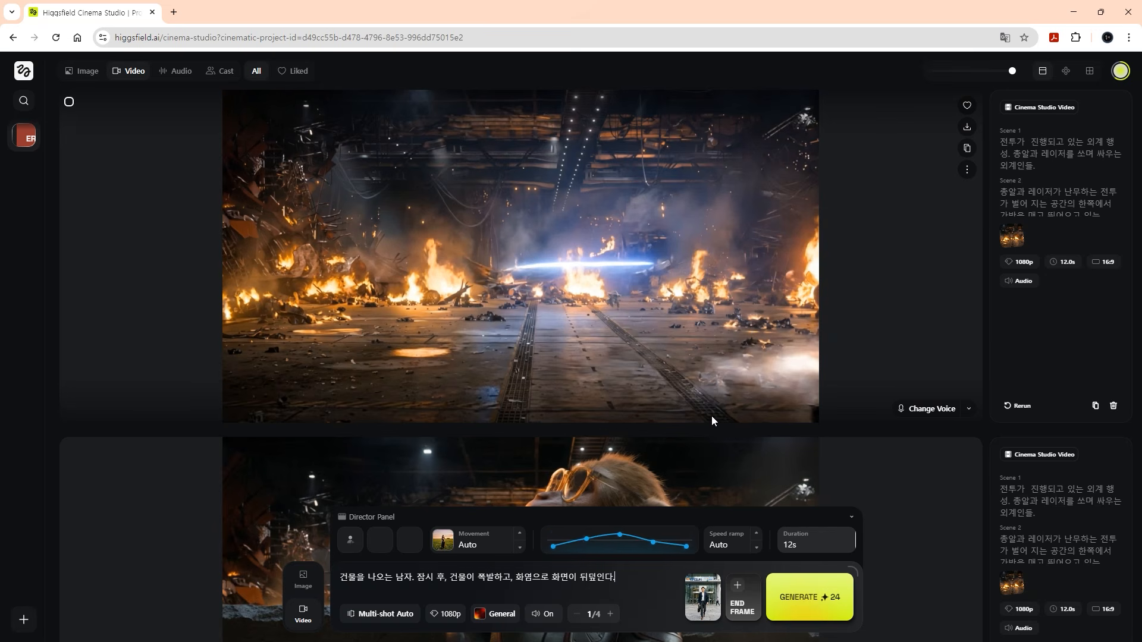
click(495, 614)
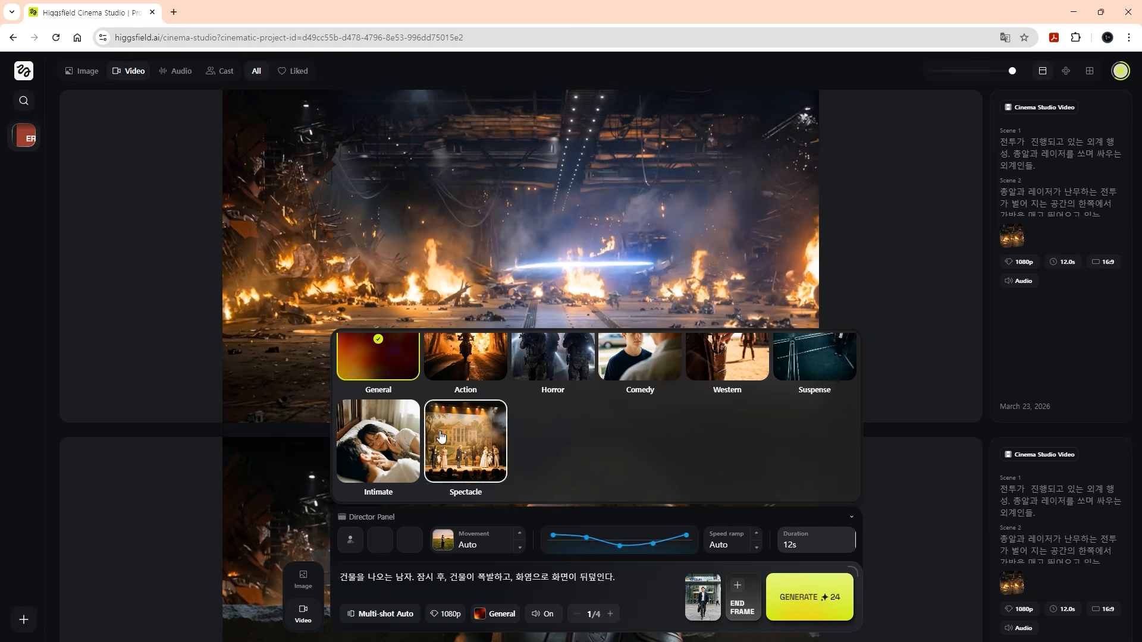
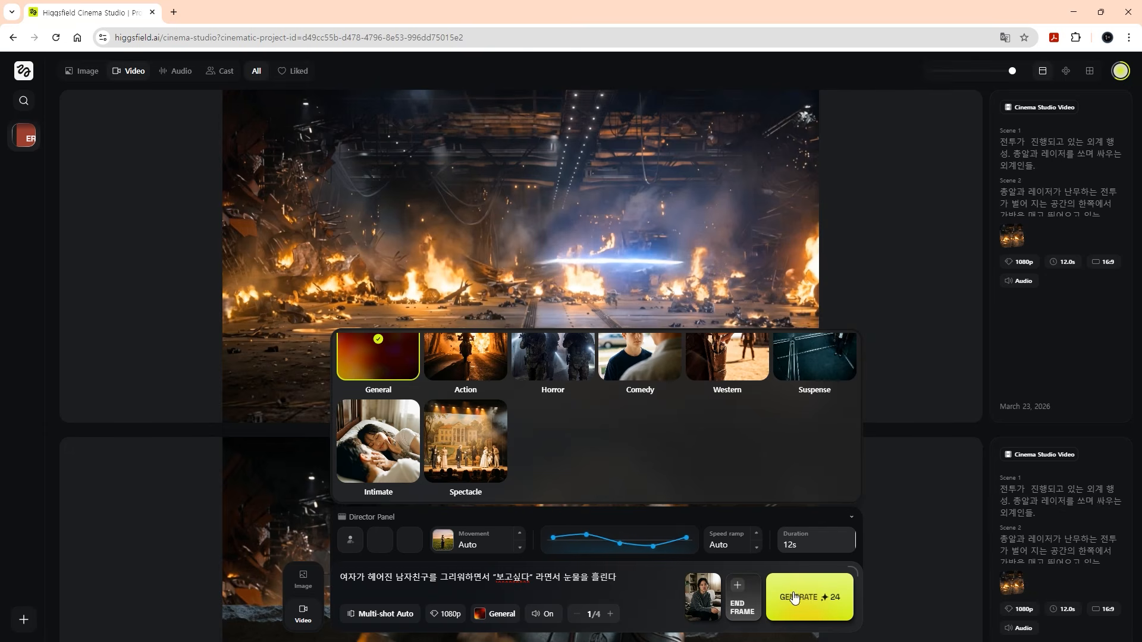
- Try the image of the man as the end frame, check the audio setting, and remove the end frame again
mouse_move(759, 606)
mouse_down()
mouse_move(797, 593)
mouse_move(744, 598)
mouse_up()
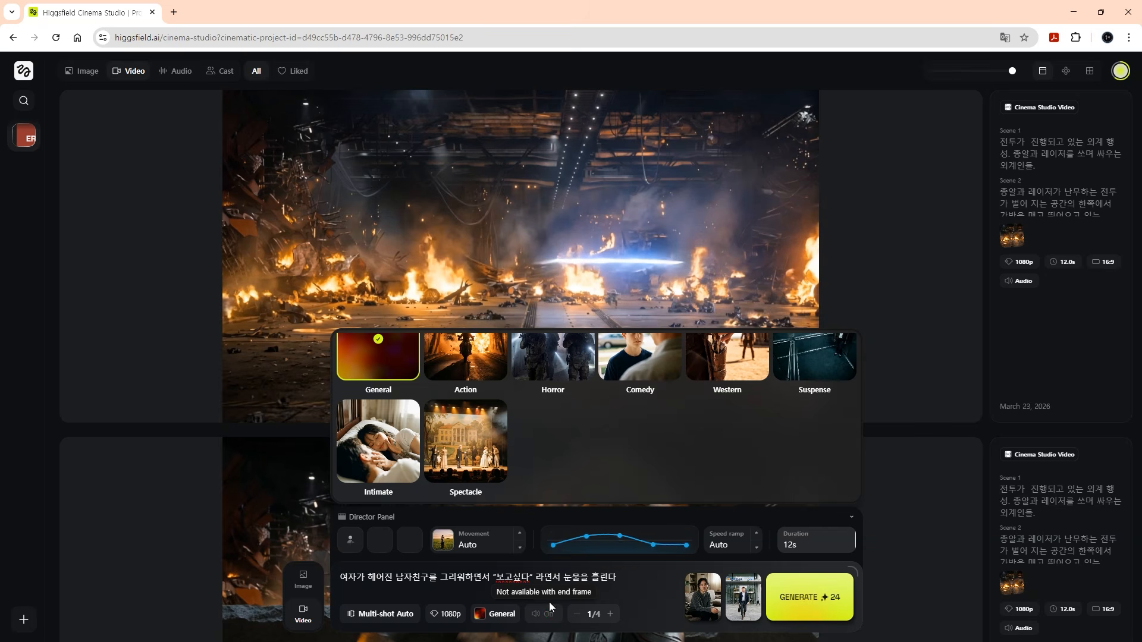
mouse_move(745, 615)
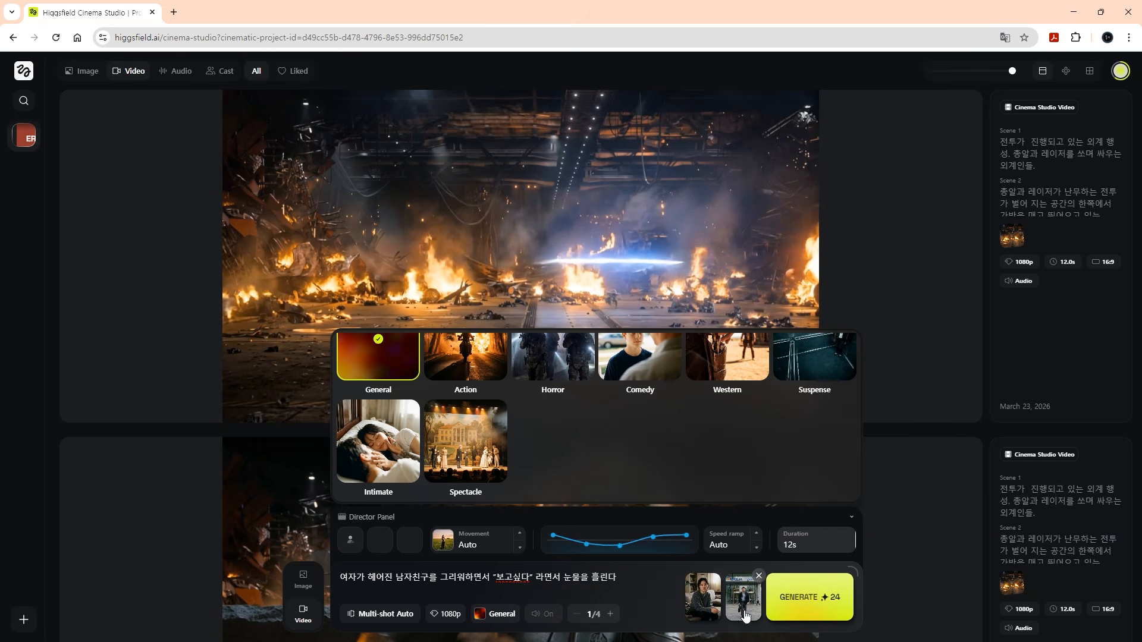
click(758, 576)
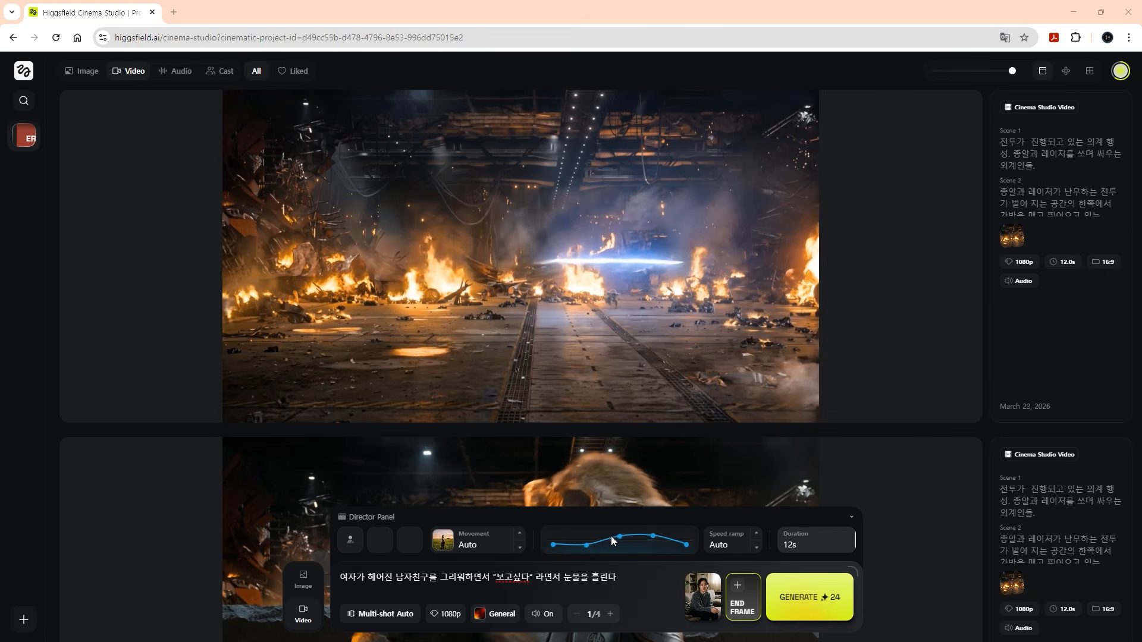
- Try the Impact and Speed up speed ramps, and set the speed ramp to Slow mo
mouse_move(522, 232)
click(758, 537)
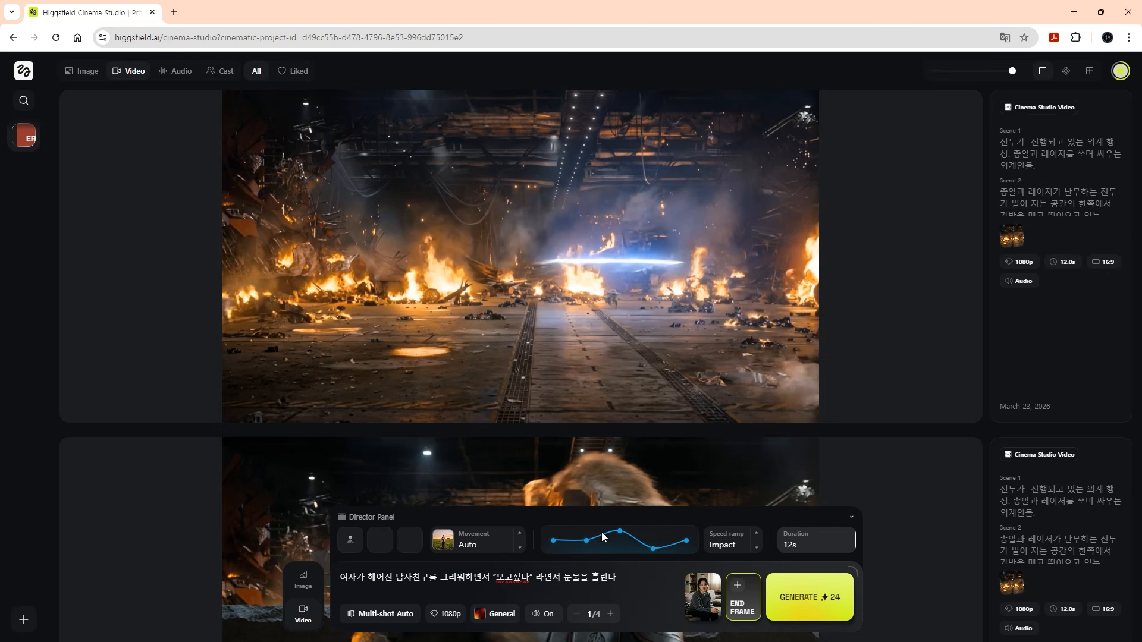
click(759, 537)
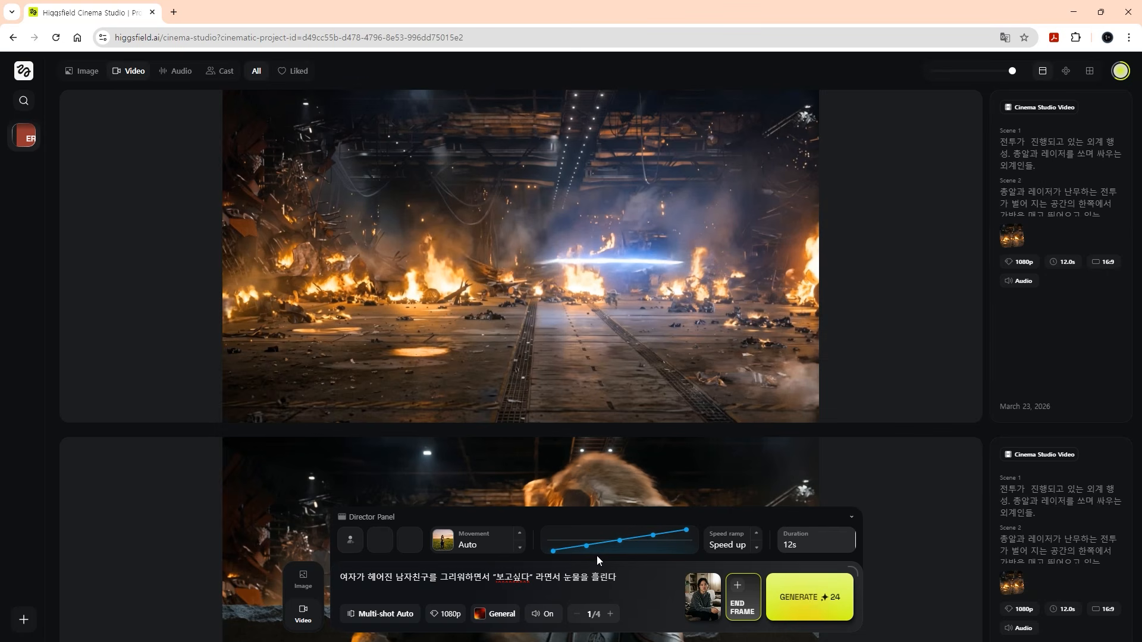
click(759, 539)
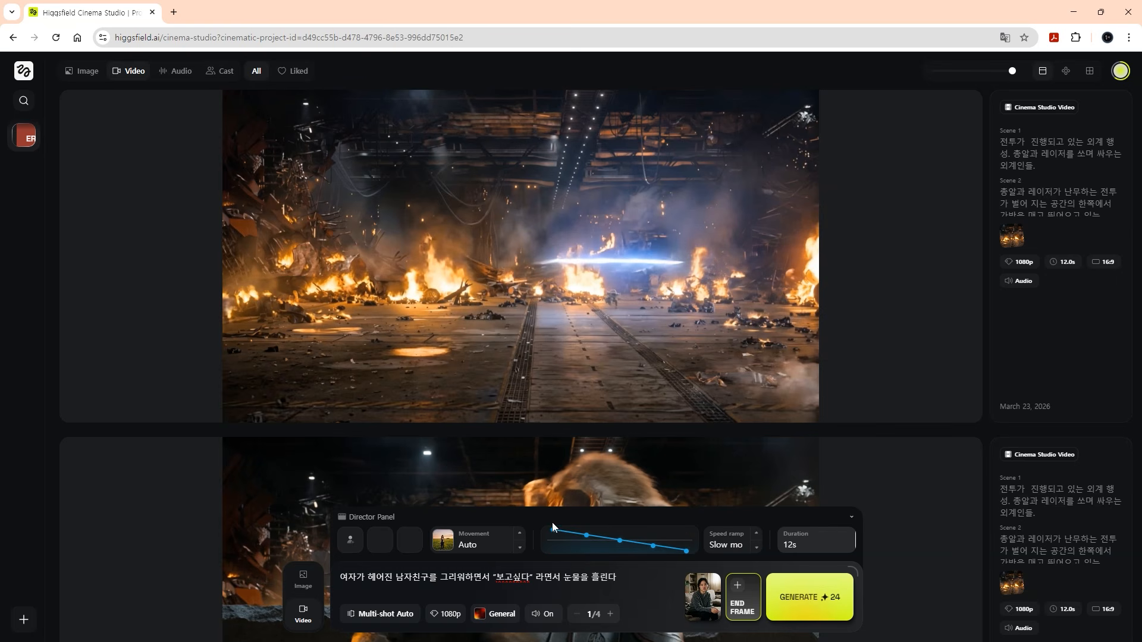
- Try a Custom speed ramp by reshaping the points of its curve
click(760, 536)
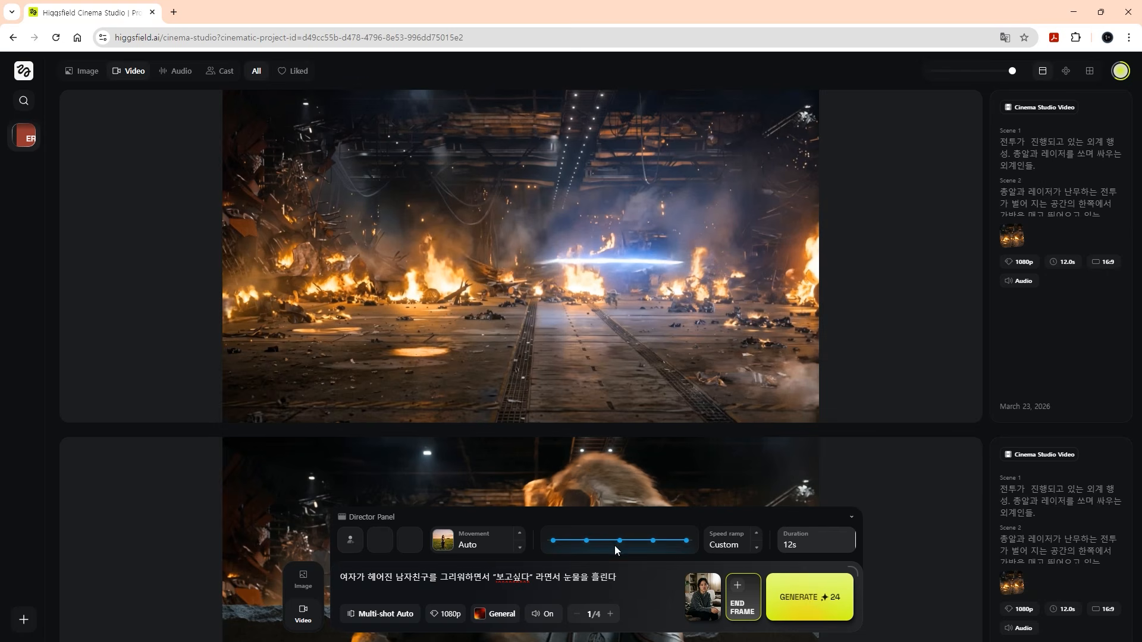
drag(588, 543, 620, 540)
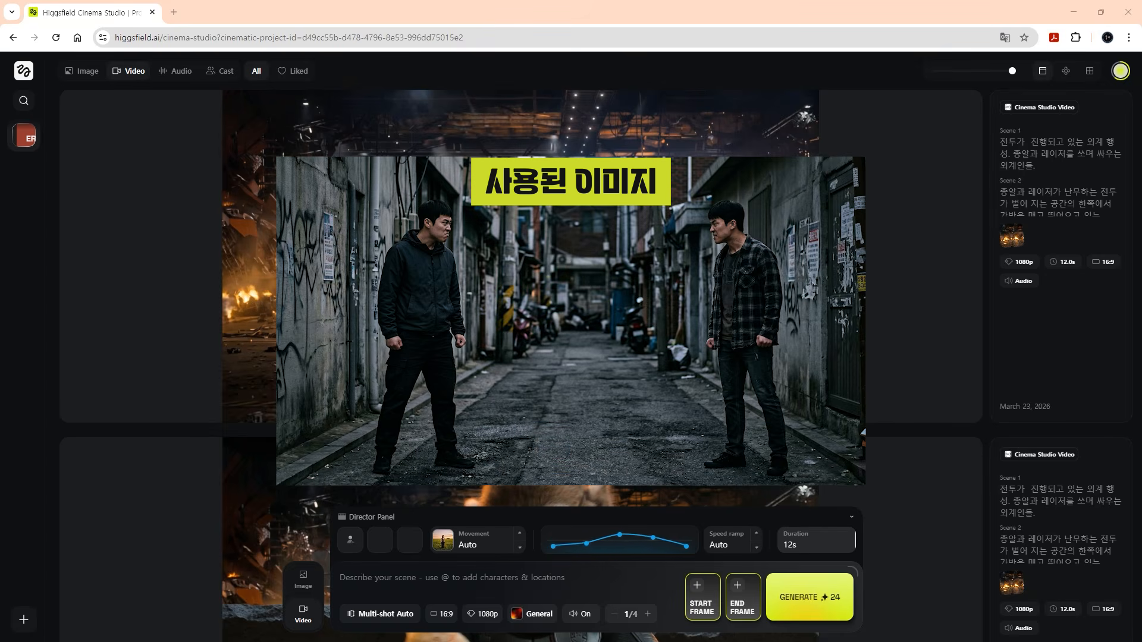
- Use the image of two men facing off in an alley as the start frame and set the camera movement to Static
drag(992, 524, 702, 595)
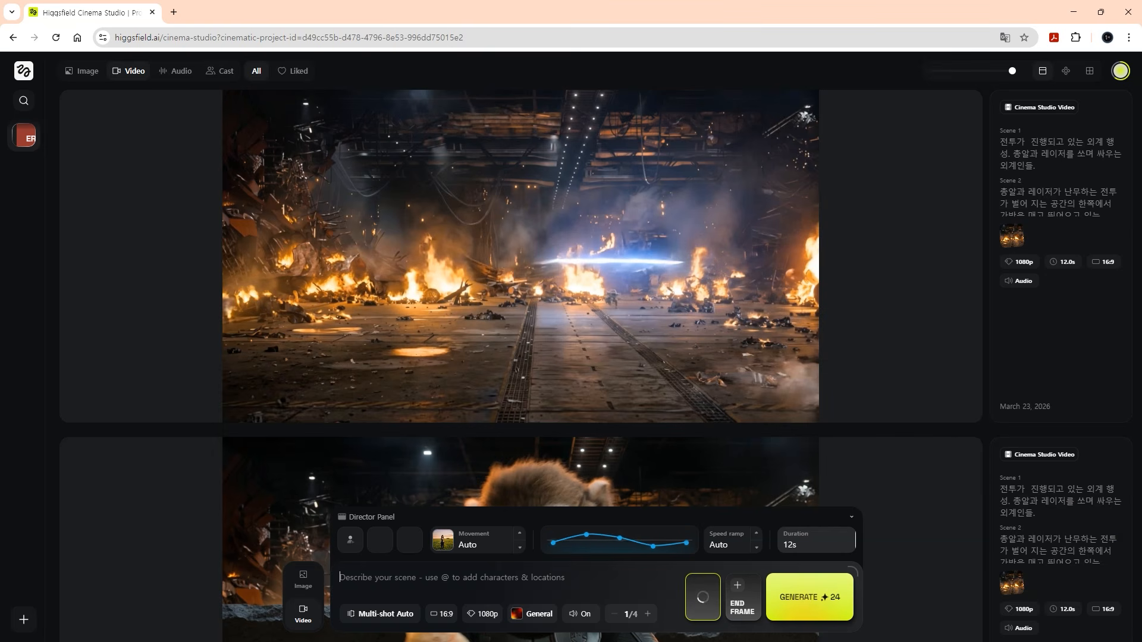
click(477, 552)
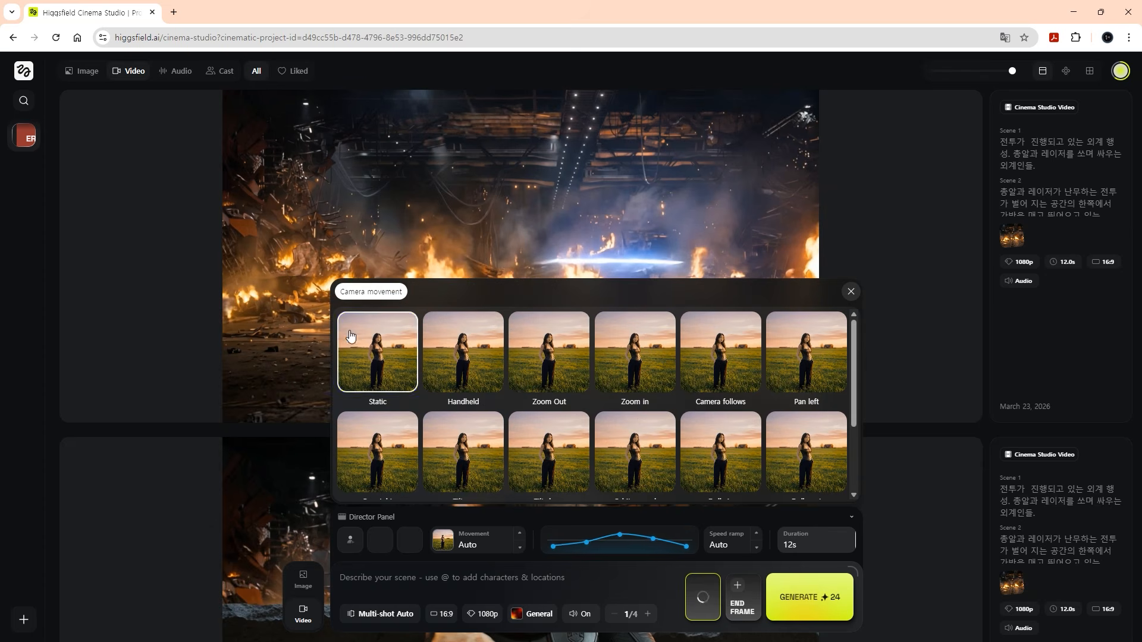
click(376, 345)
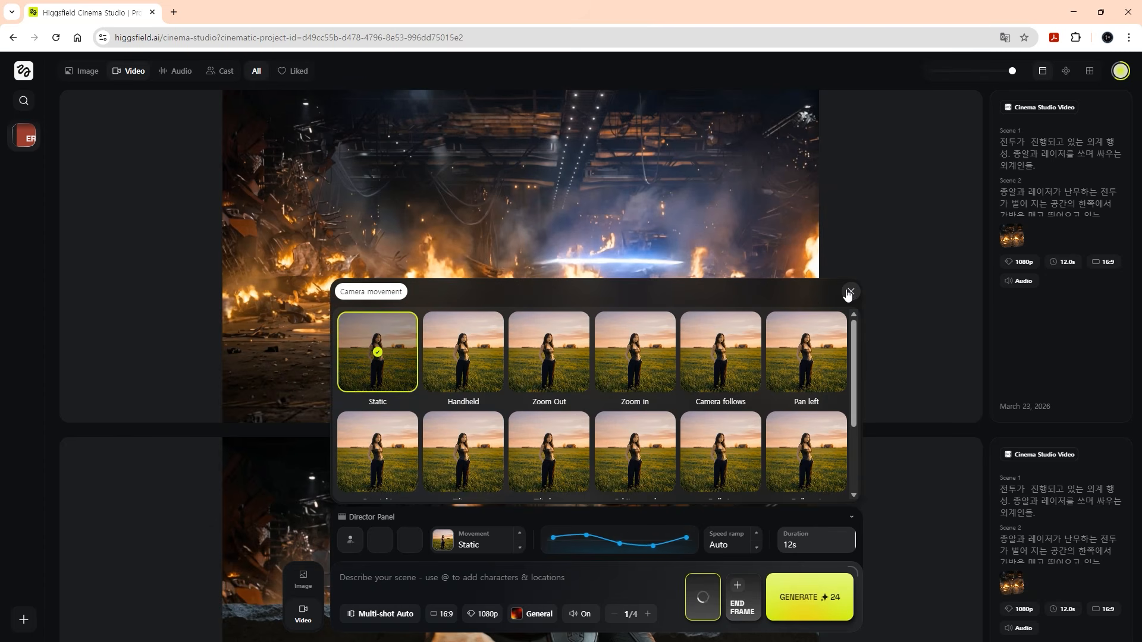
click(849, 290)
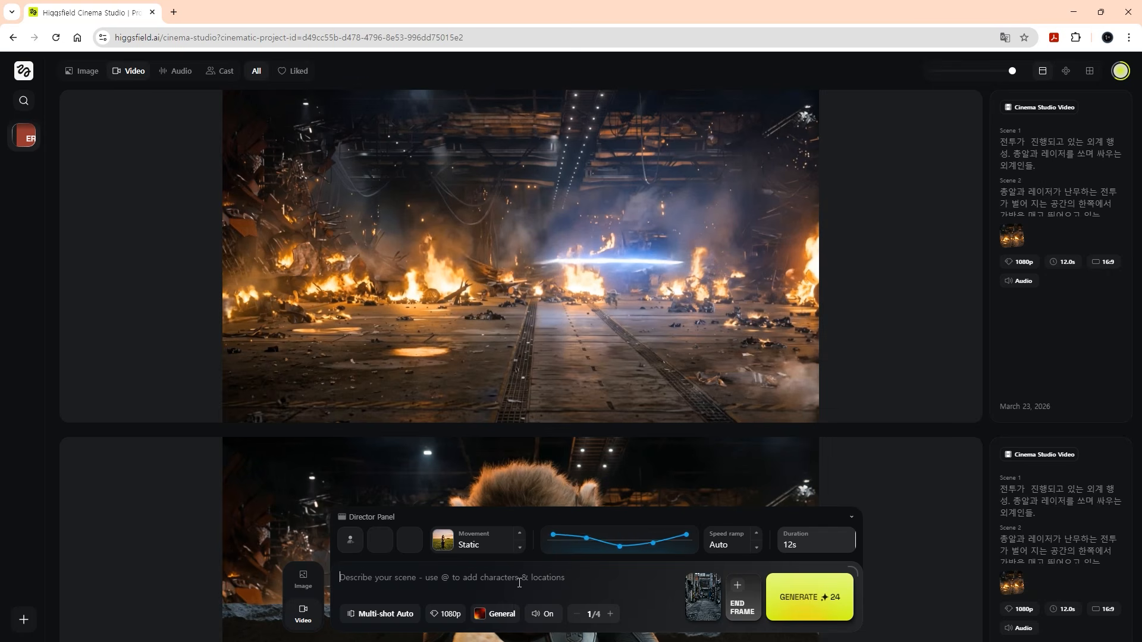
- Enter the scene prompt "왼쪽의 남자가 주먹을 크게 휘둘러 오른쪽 남자를 때린다."
click(562, 575)
text(왼쪽의 남자가 주먹을 크게 휘둘러 오른쪽 남자를 때린다.)
mouse_move(699, 591)
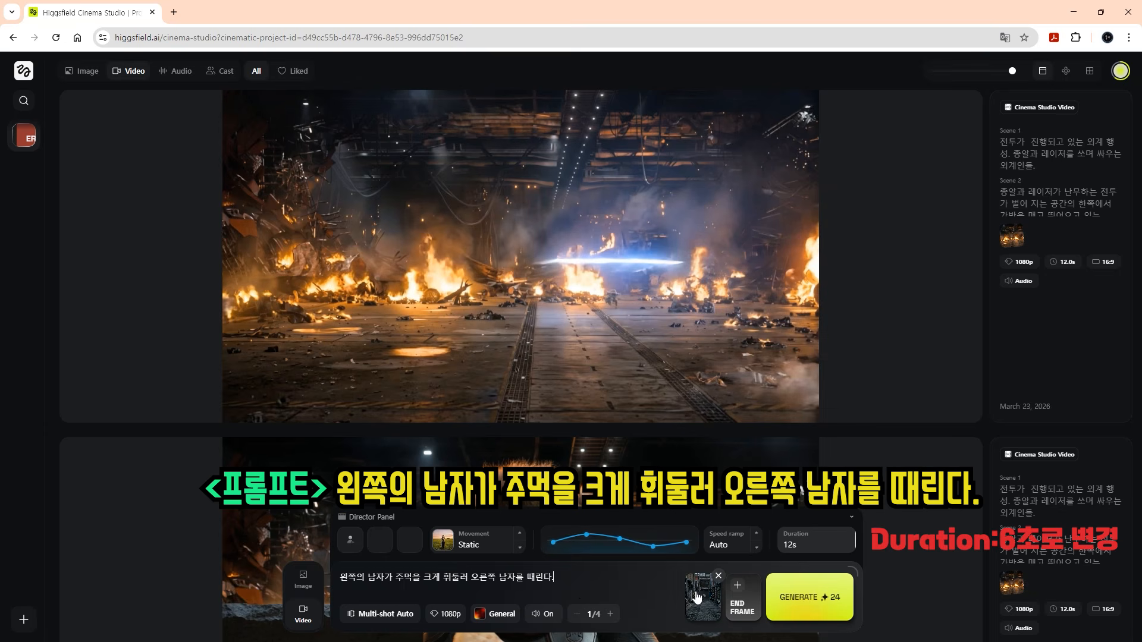
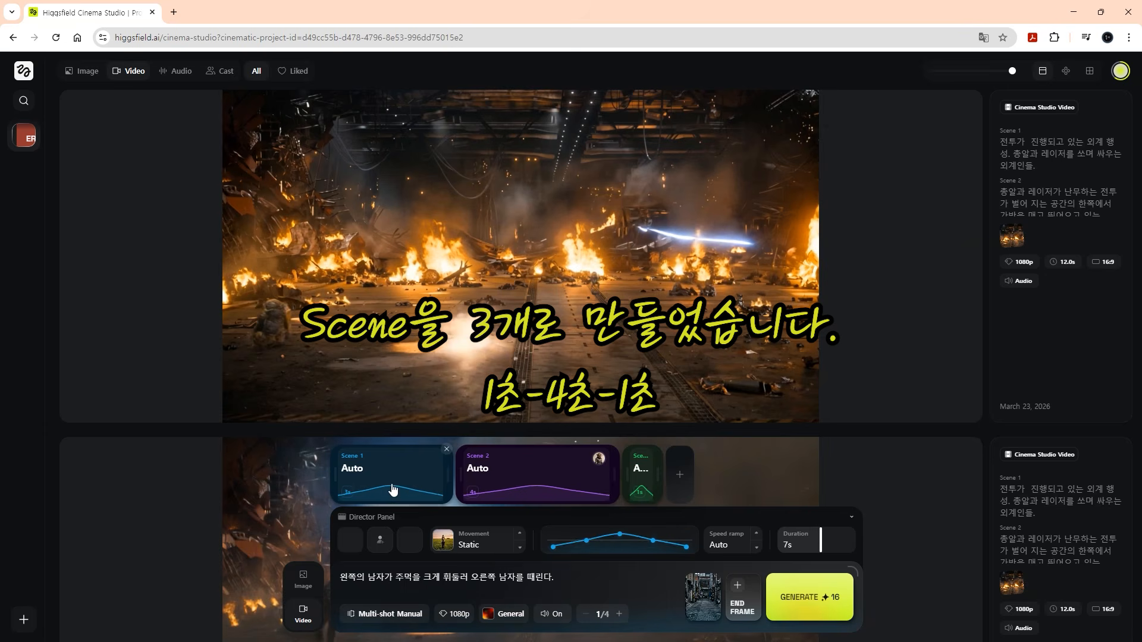
- Shorten Scene 1 to 1s and set its speed ramp to Linear
drag(450, 476, 381, 482)
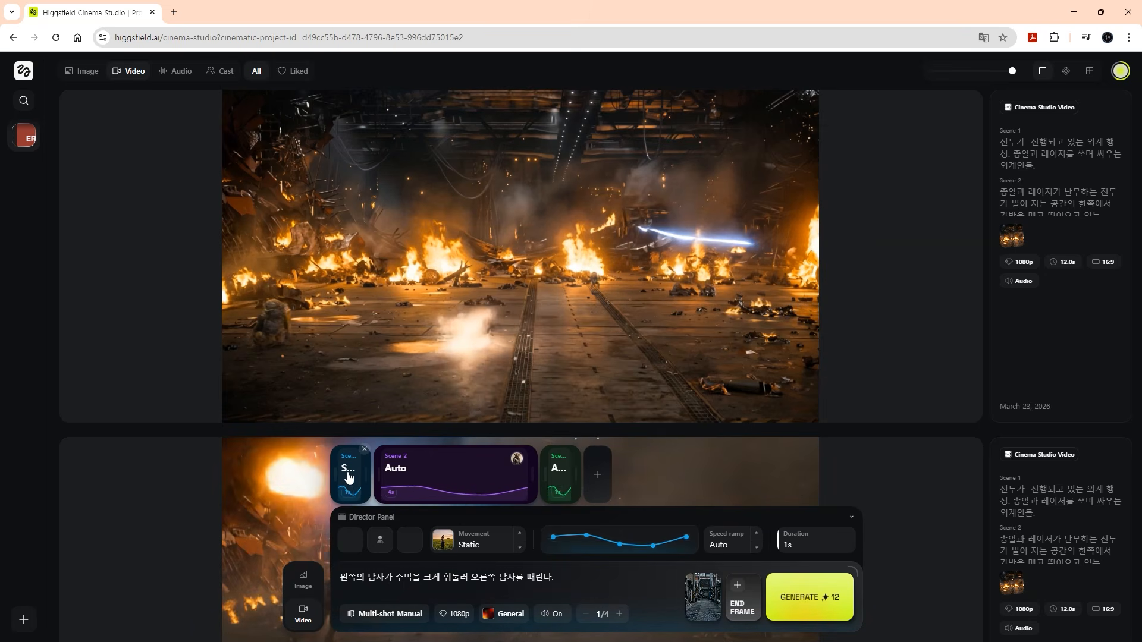
click(756, 535)
click(756, 535)
click(755, 536)
click(756, 535)
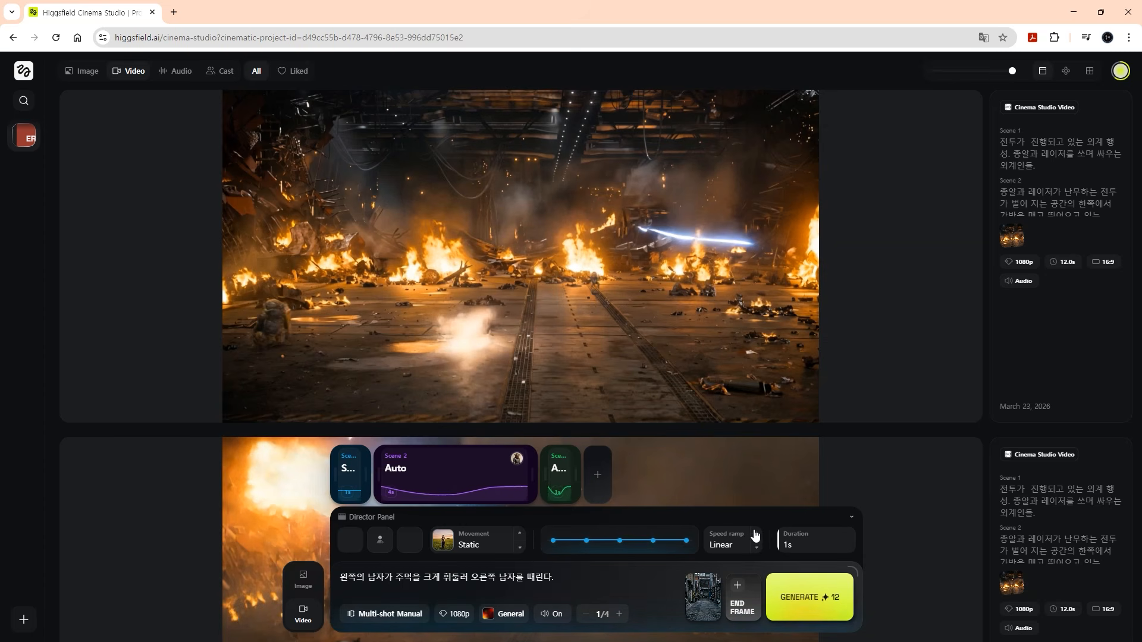
- Give Scene 2 Static movement and a Custom speed ramp that dips after the middle, and set Scene 3's speed ramp to Linear
click(485, 477)
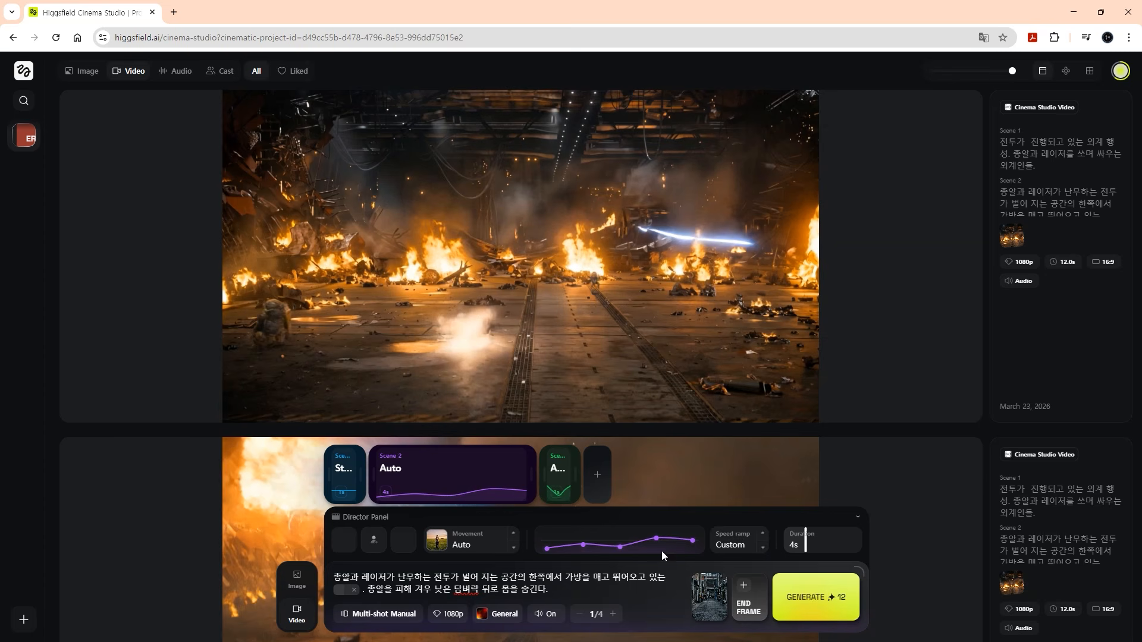
click(515, 553)
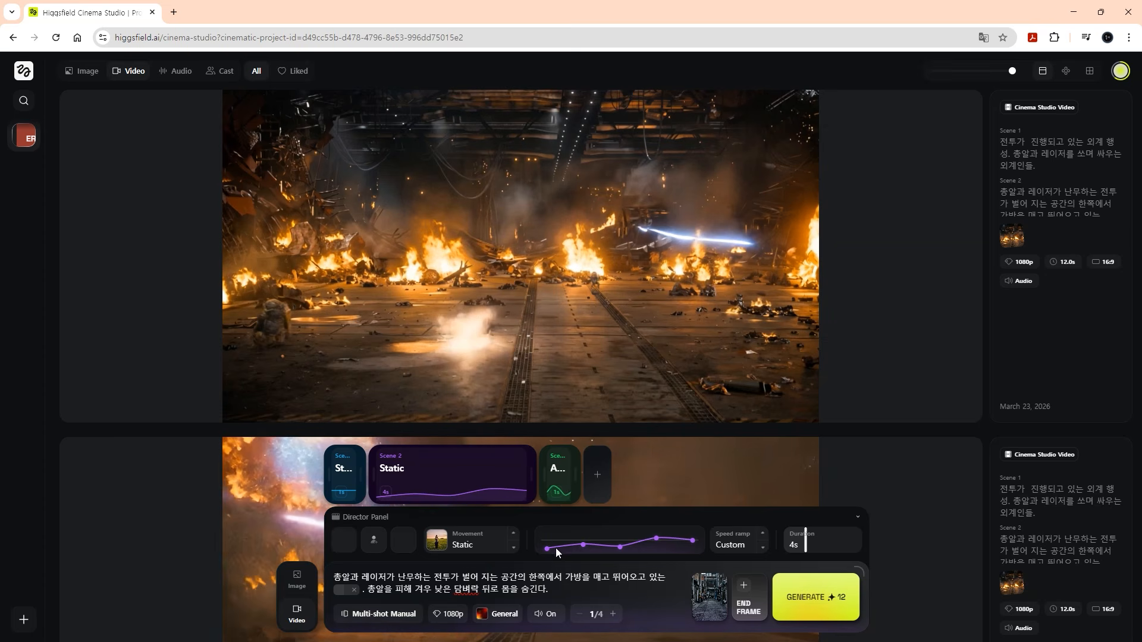
drag(546, 548, 586, 541)
drag(622, 546, 670, 573)
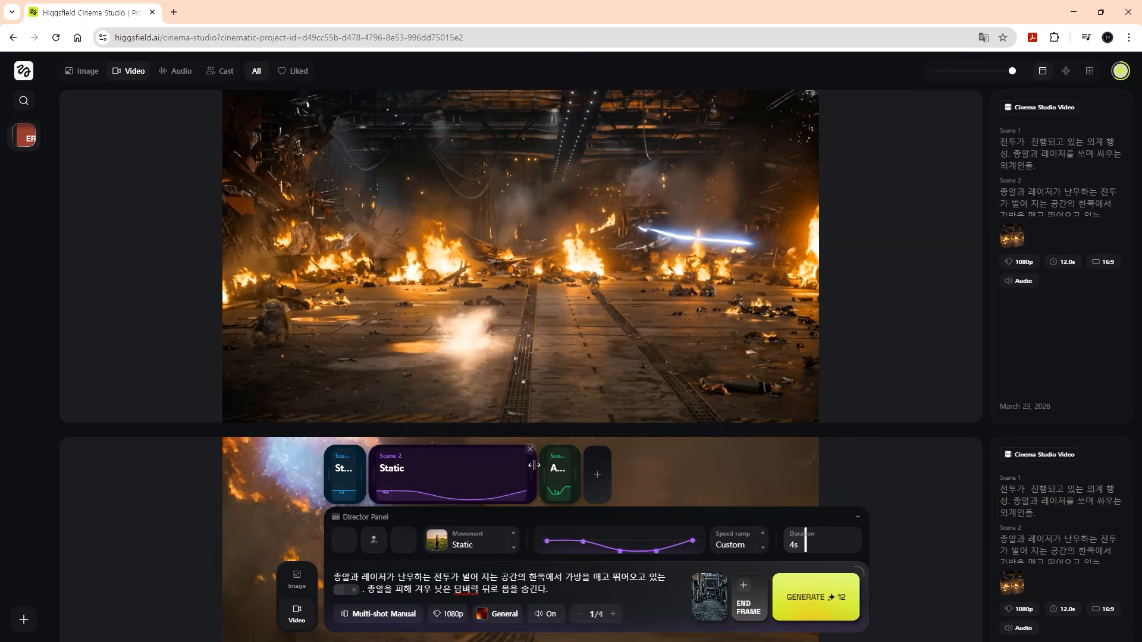
click(559, 474)
click(757, 547)
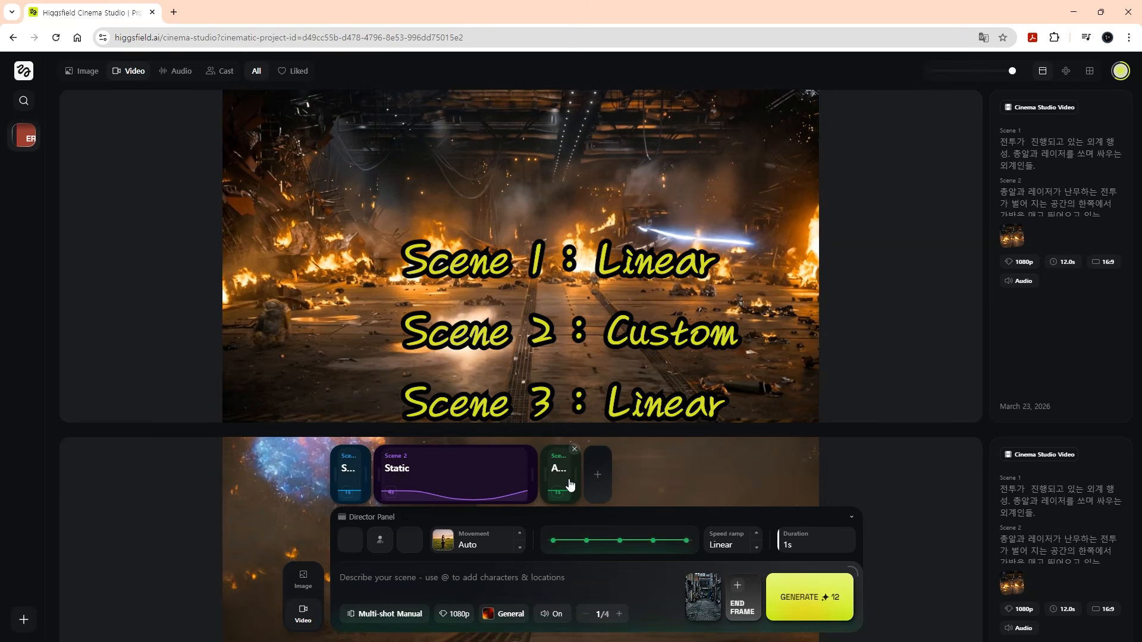
- Set Scene 1's prompt to "왼쪽 남자가 오른쪽 남자를 때리기 위해 주먹을 크게 휘두르려고 한다." and Scene 2's to "주먹을 슬로우로 뻗는다."
click(447, 482)
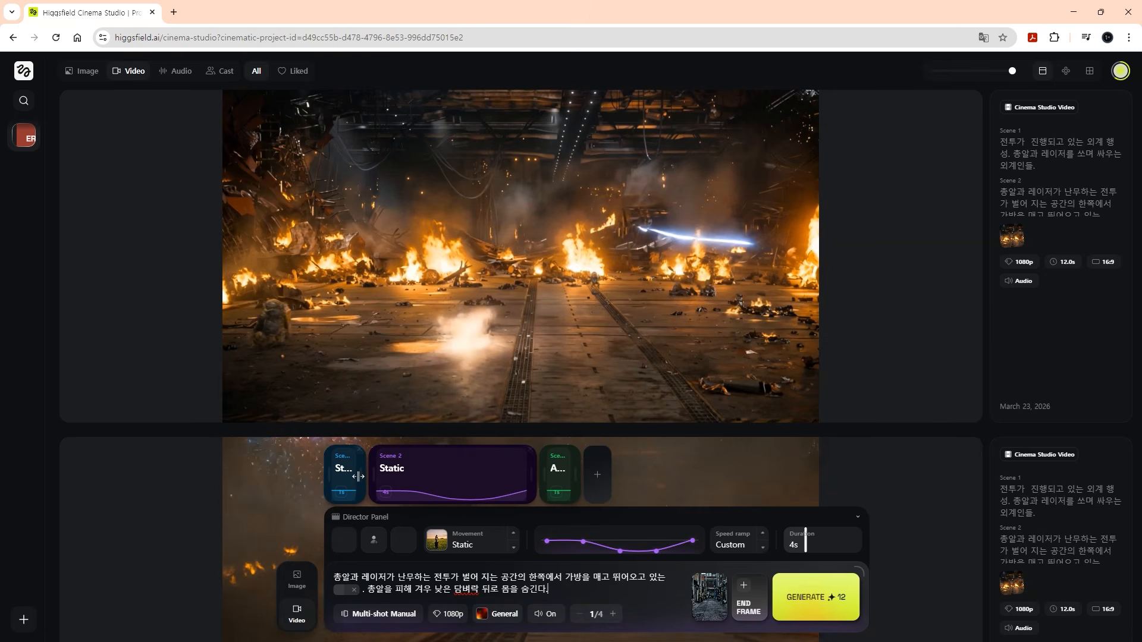
click(340, 487)
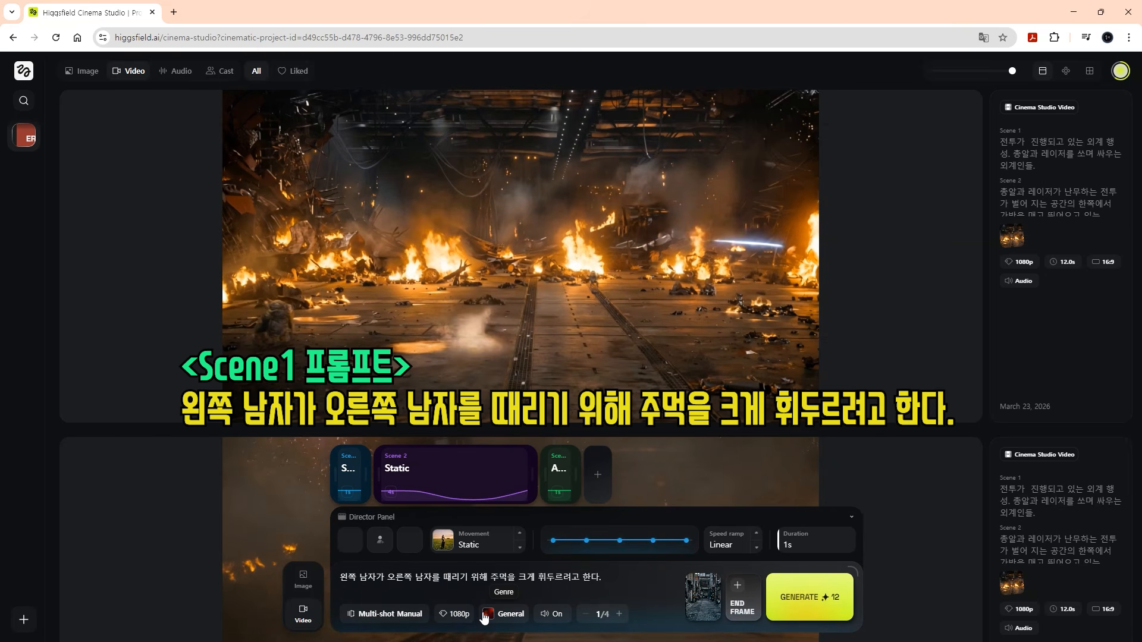
mouse_move(702, 593)
click(452, 476)
drag(548, 589, 299, 571)
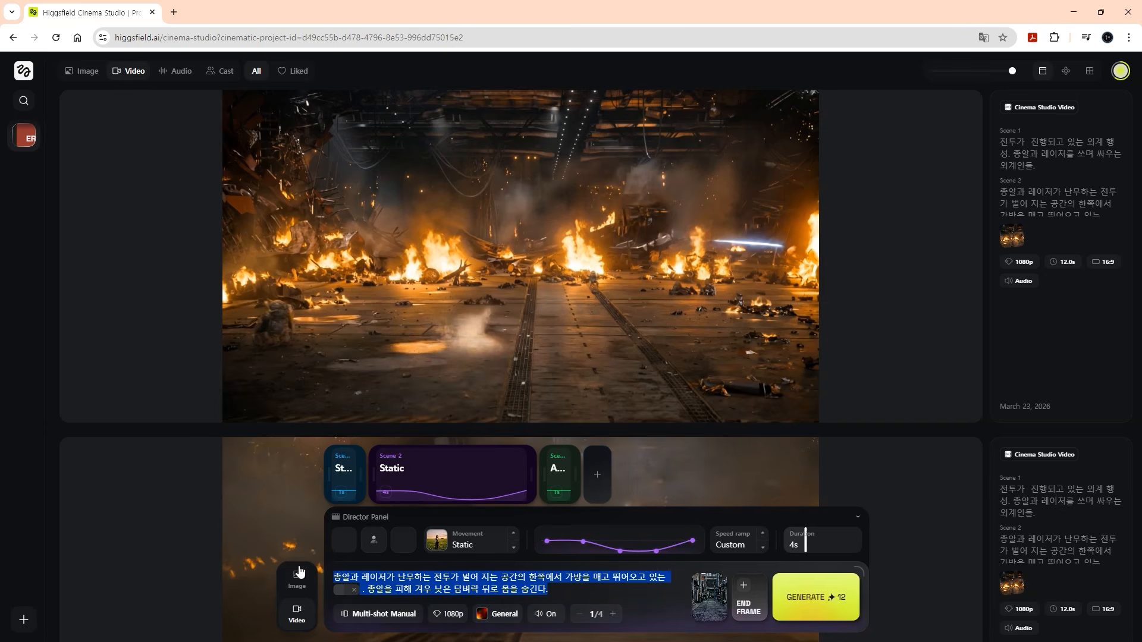
text(주먹을 슬로우로 뻗는다.)
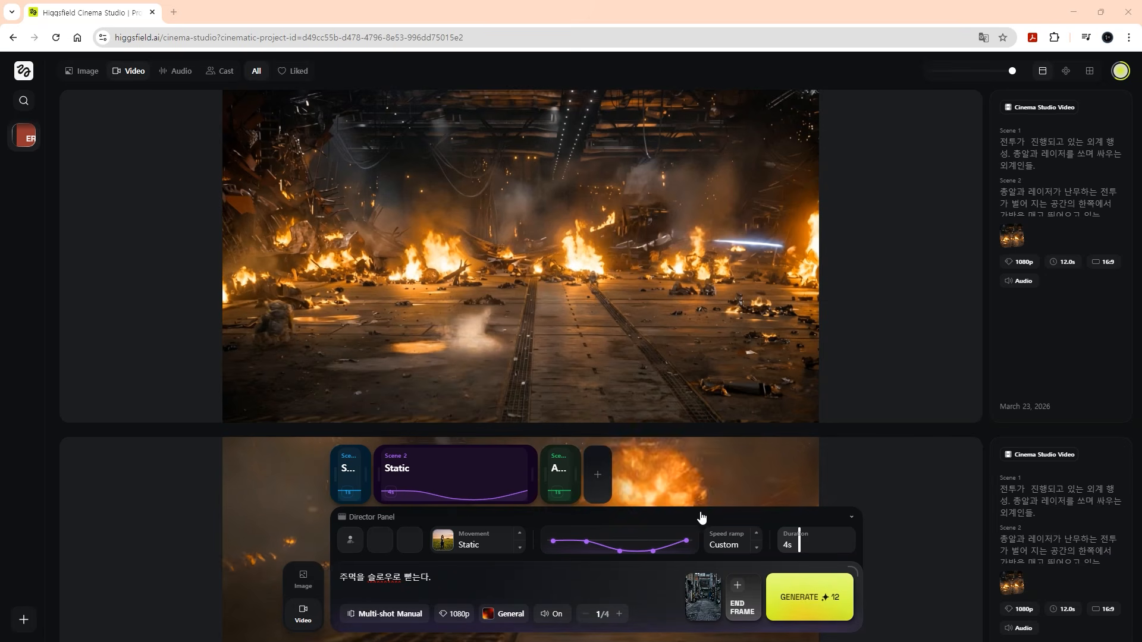
- Enter "주먹을 맞고 뒤로 물러서는 오른쪽 남자." as Scene 3's prompt and set its camera movement to Static
click(557, 488)
click(530, 593)
text(주먹을 맞고 뒤로 물러서는 오른쪽 남자.)
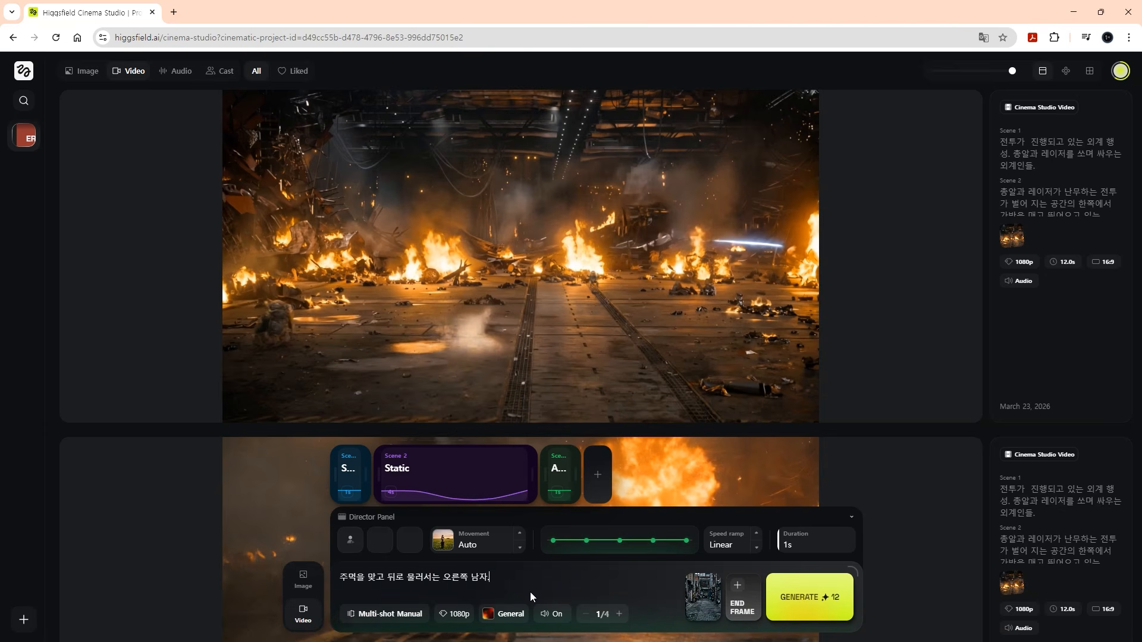
click(497, 551)
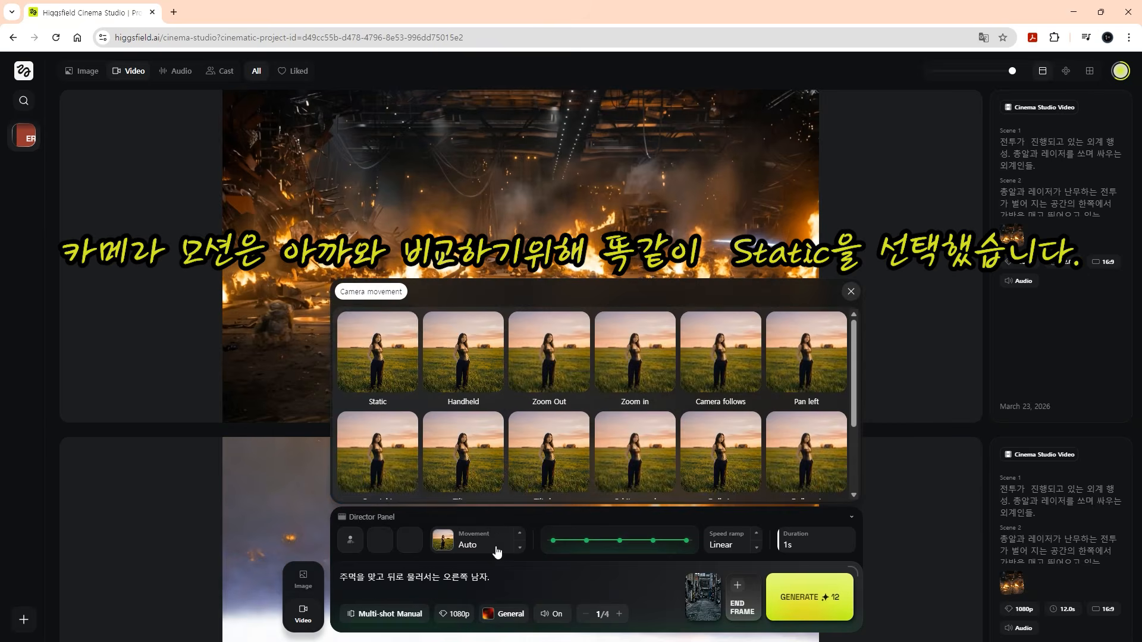
click(377, 354)
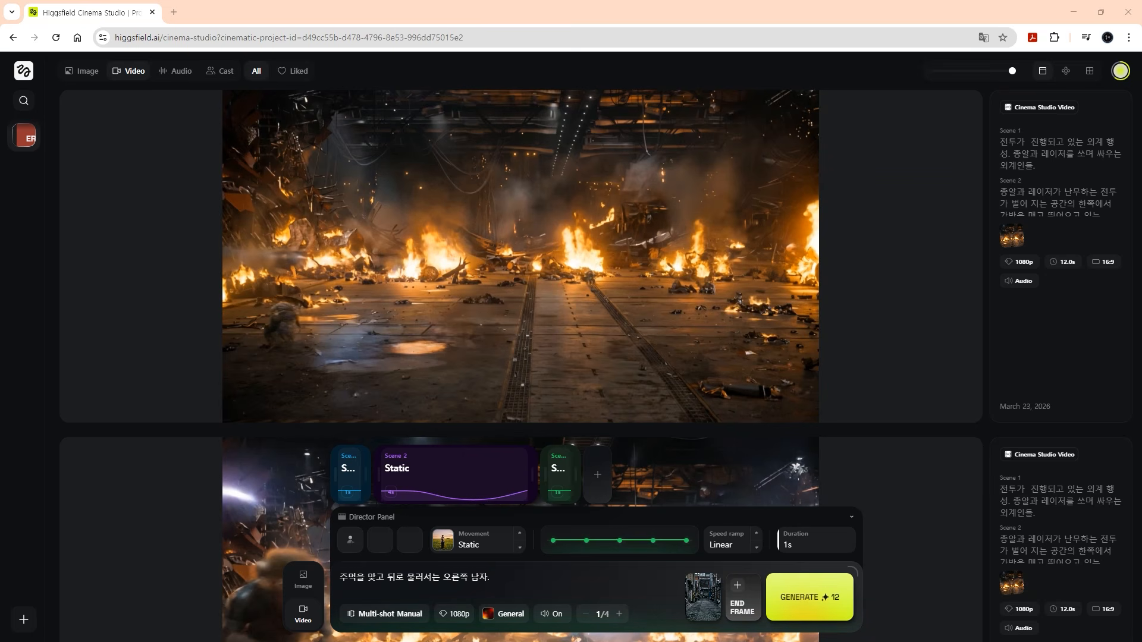
- Switch the shot mode to Single shot and set the speed ramp to Auto
click(371, 612)
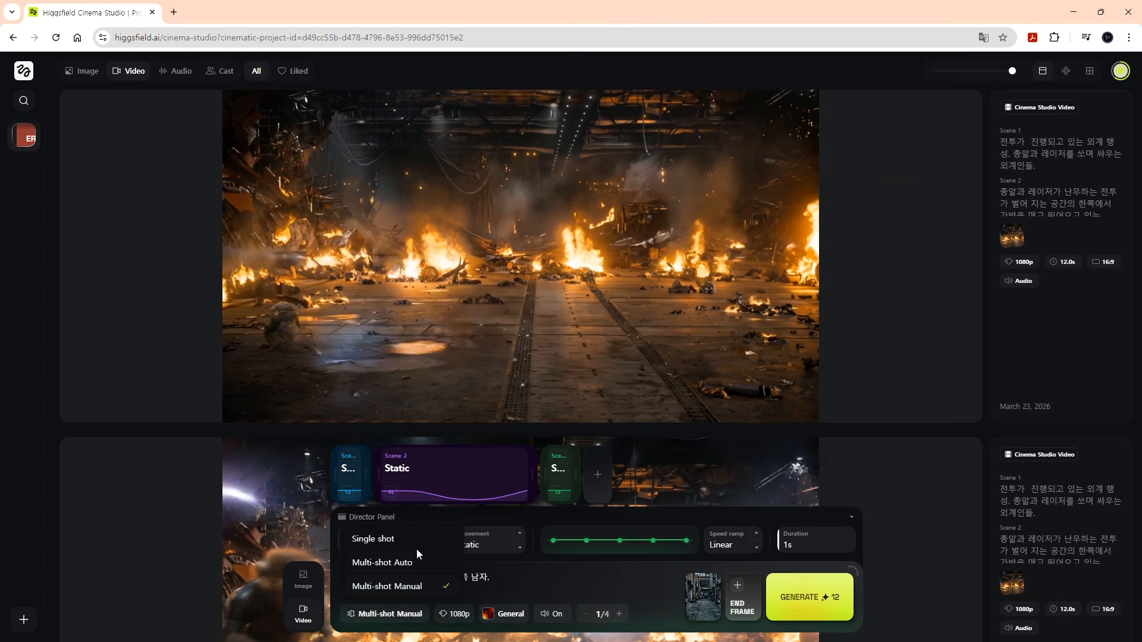
click(419, 543)
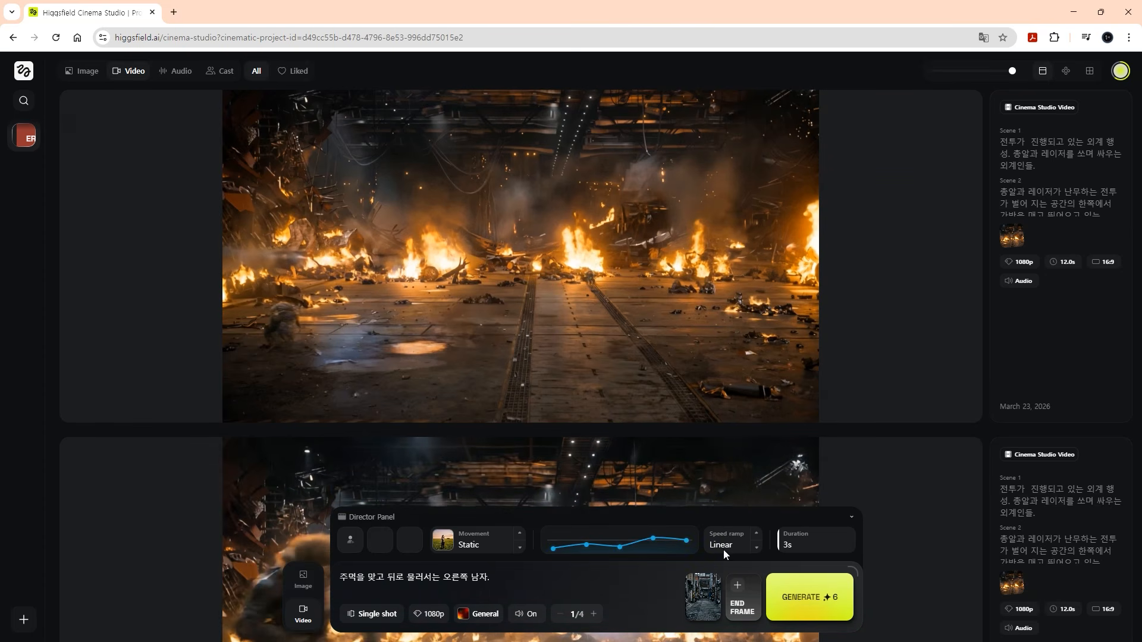
click(758, 550)
click(758, 550)
click(758, 550)
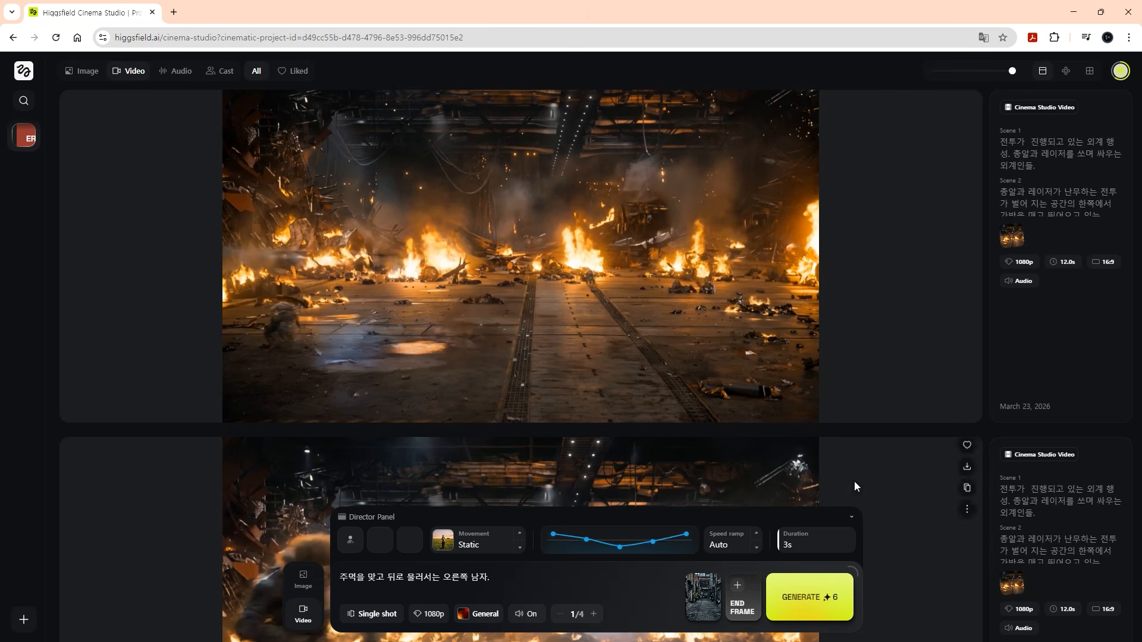
- Set the duration to 6s and rewrite the prompt so the left man's punch slows down, then speeds up near the right man's face
drag(781, 542, 805, 541)
key(ctrl+a)
text(왼쪽의 남자가 오른쪽 남자를 때리기 위해 주먹을 크게 휘두르는 순간 슬로우 모션이 적용되어 느리게 주먹을 뻗는다. 주먹이 오른쪽 남자의 얼굴 가까이 다가갔을 때 다시 속도가 빨라지며 남자를 때린다.)
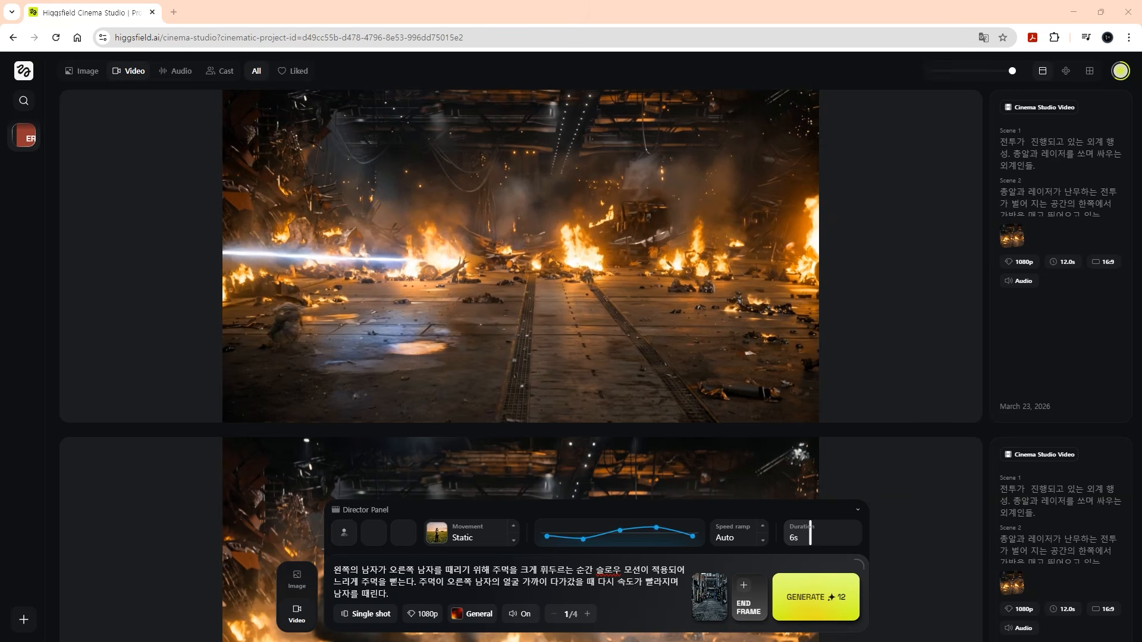
- Play the generated suspense video of the woman in the living room and close it
scroll(901, 298, up, 15)
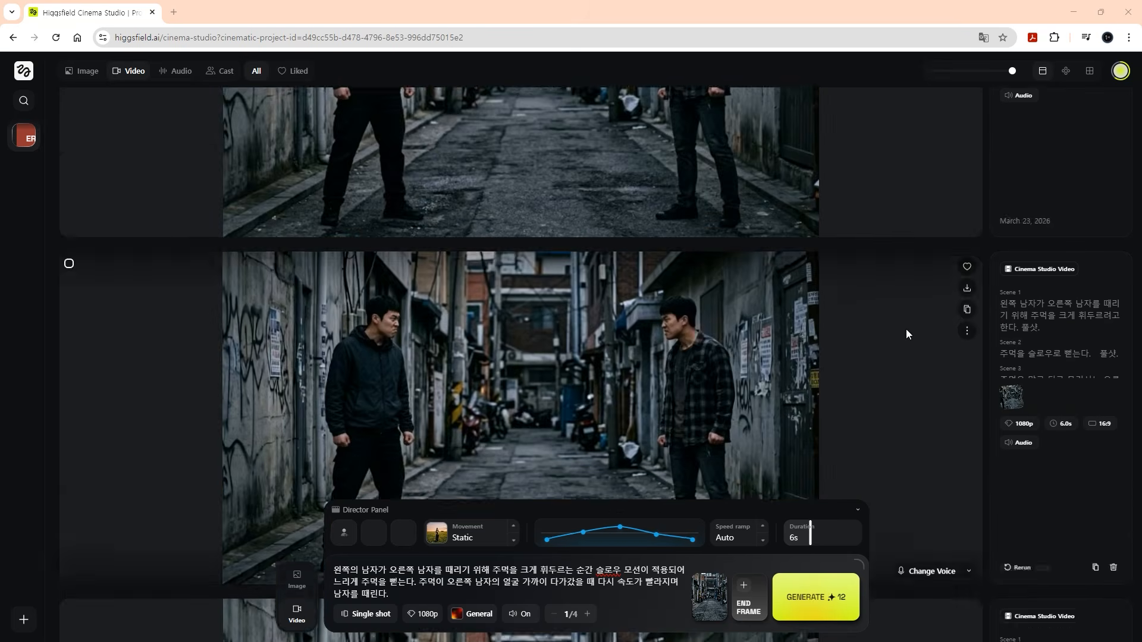
click(907, 331)
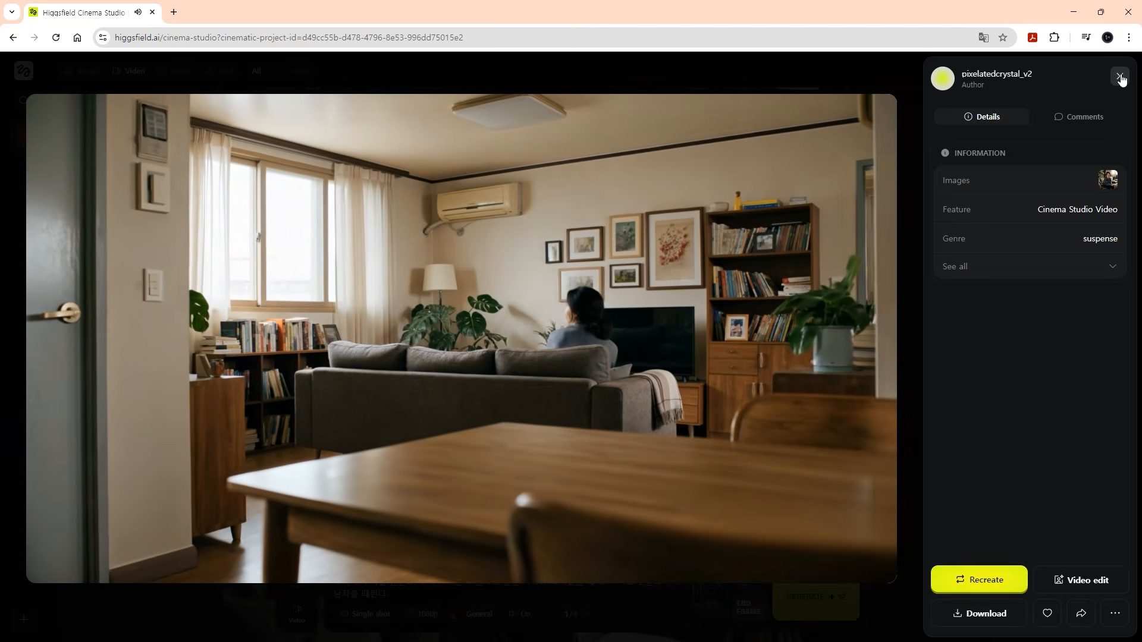
click(1120, 78)
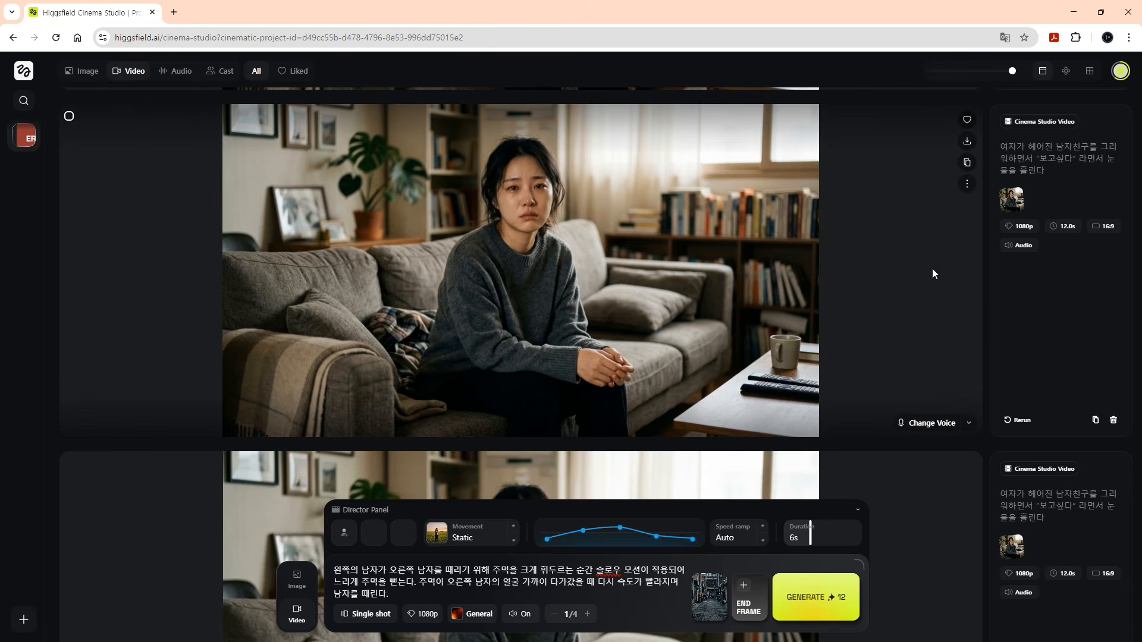
- Change the voice of the crying woman's video to the male preset ROMAN
click(959, 424)
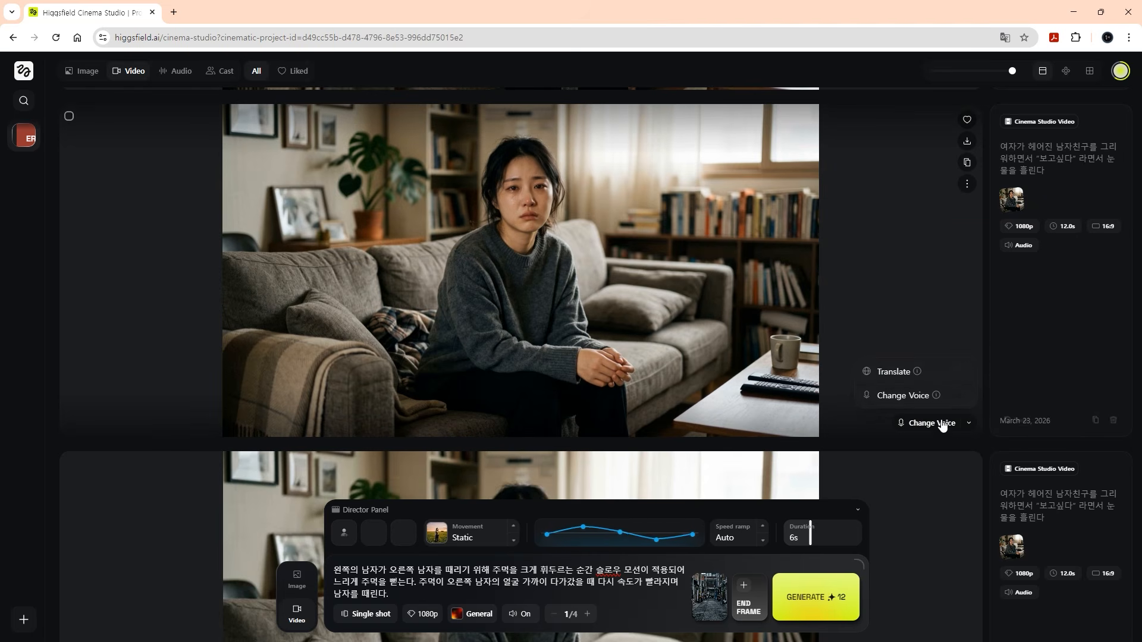
click(914, 395)
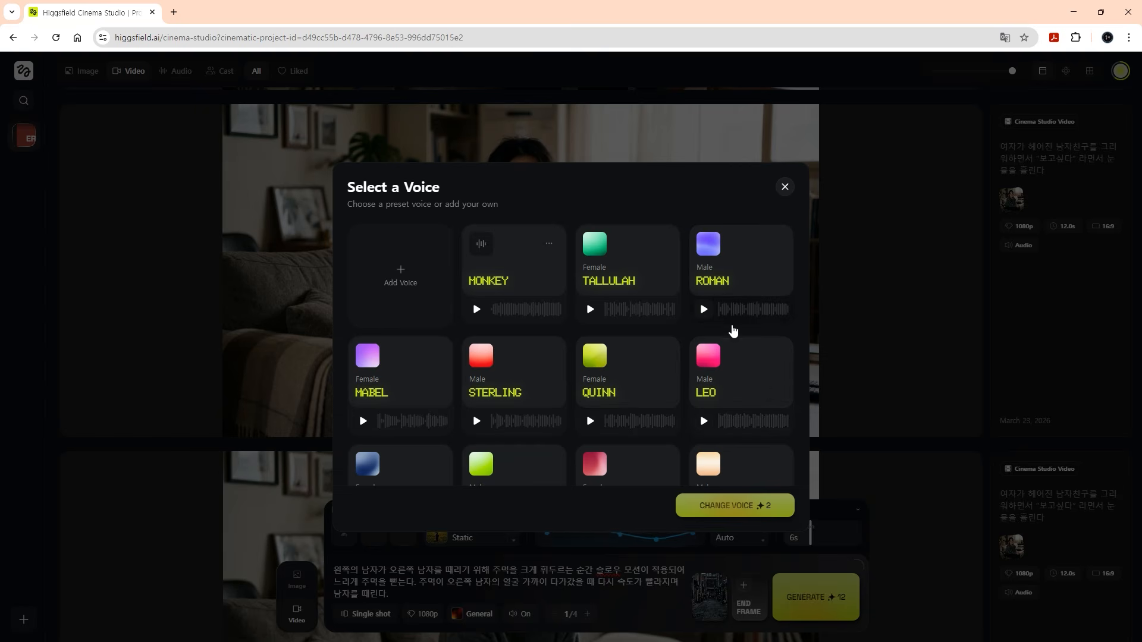
click(719, 263)
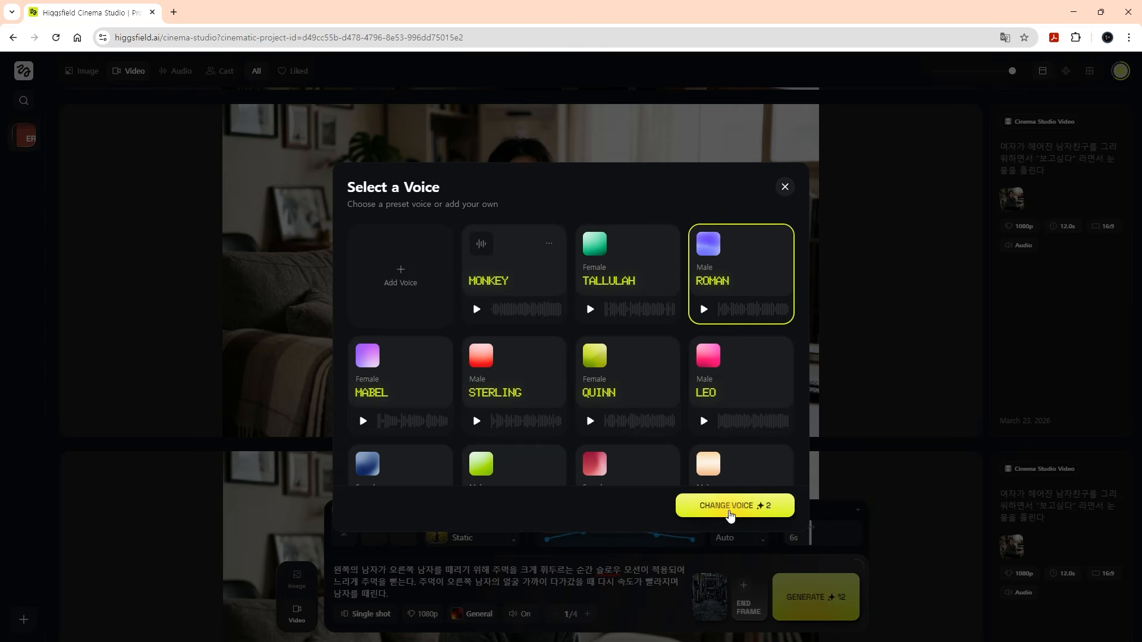
click(767, 510)
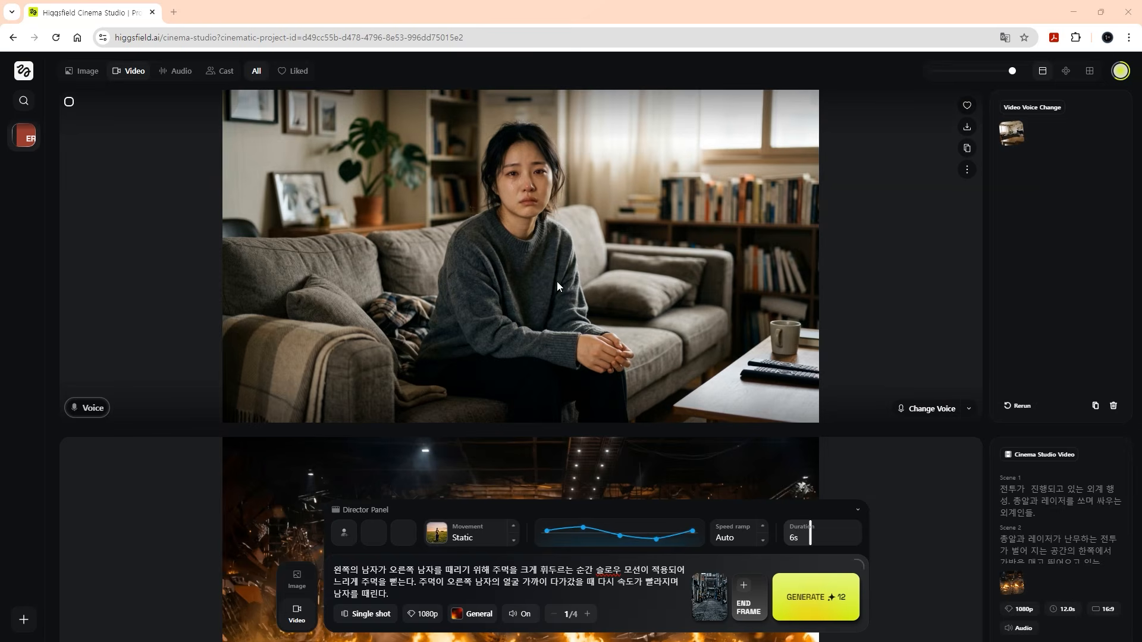
- Play the voice-changed video of the woman in the enlarged view and close that view
click(392, 298)
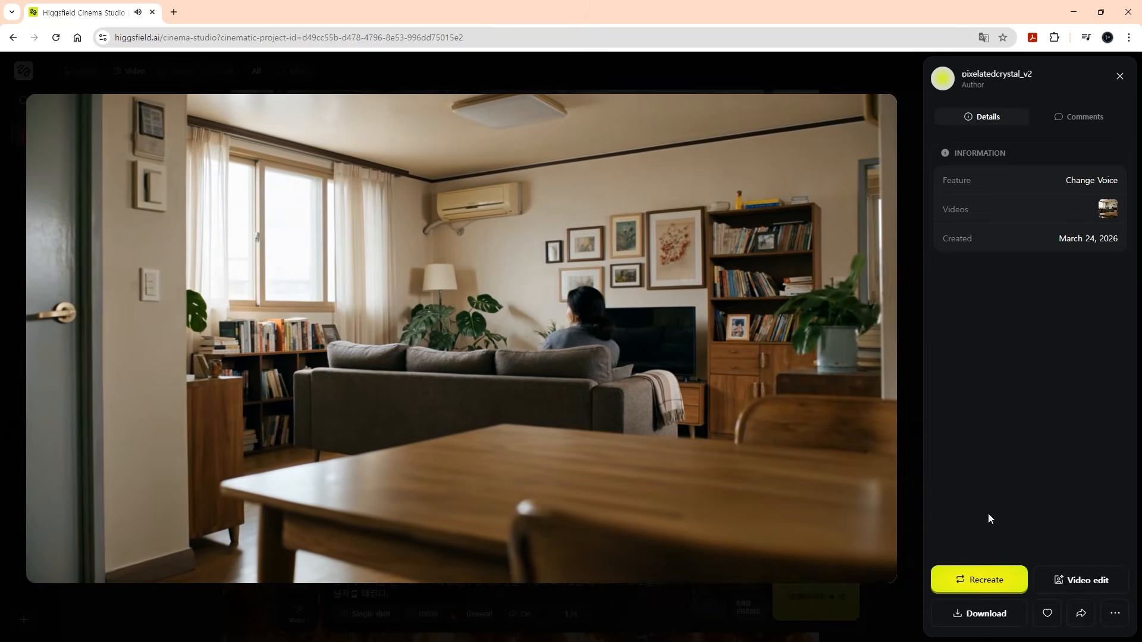
click(572, 351)
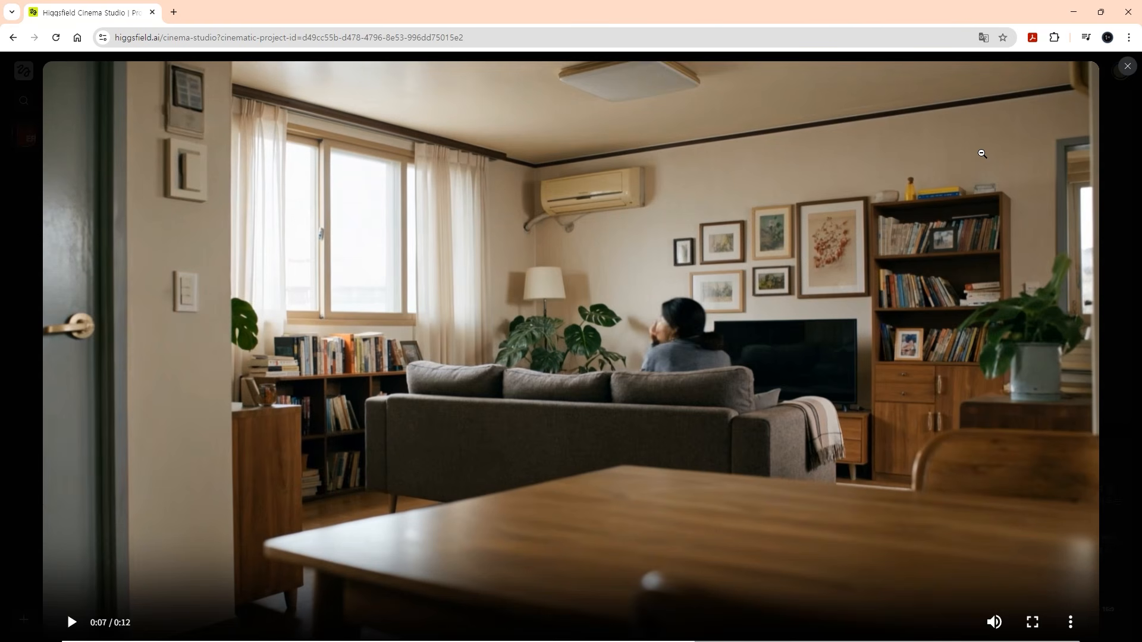
click(1127, 66)
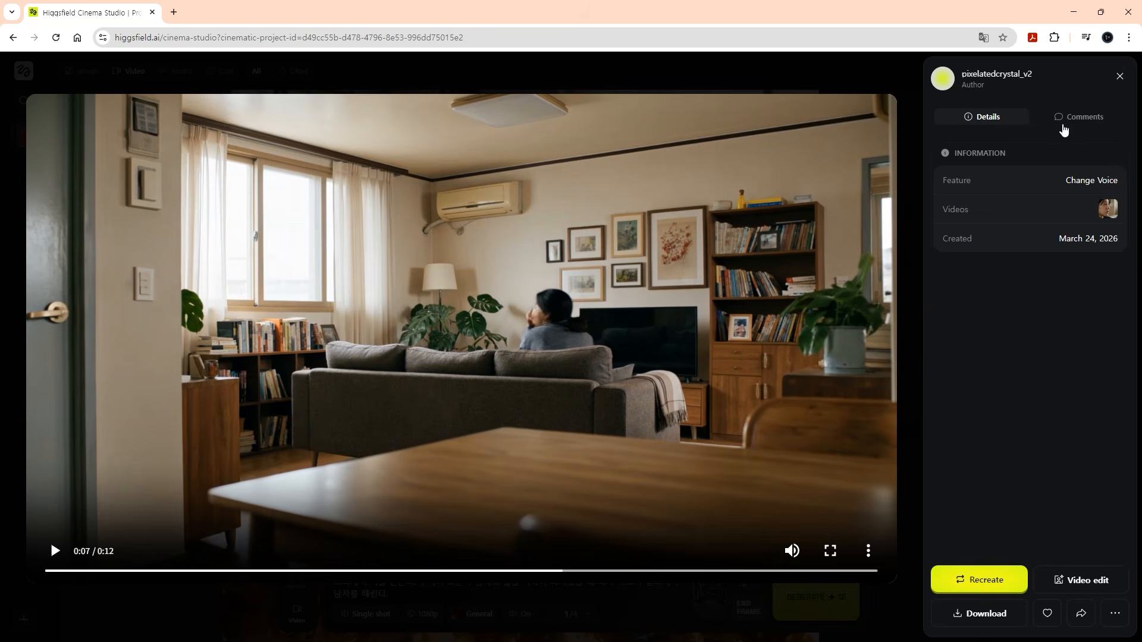
- Close the enlarged voice-changed video, return to the video workspace and generate the 6s punch video
click(1121, 72)
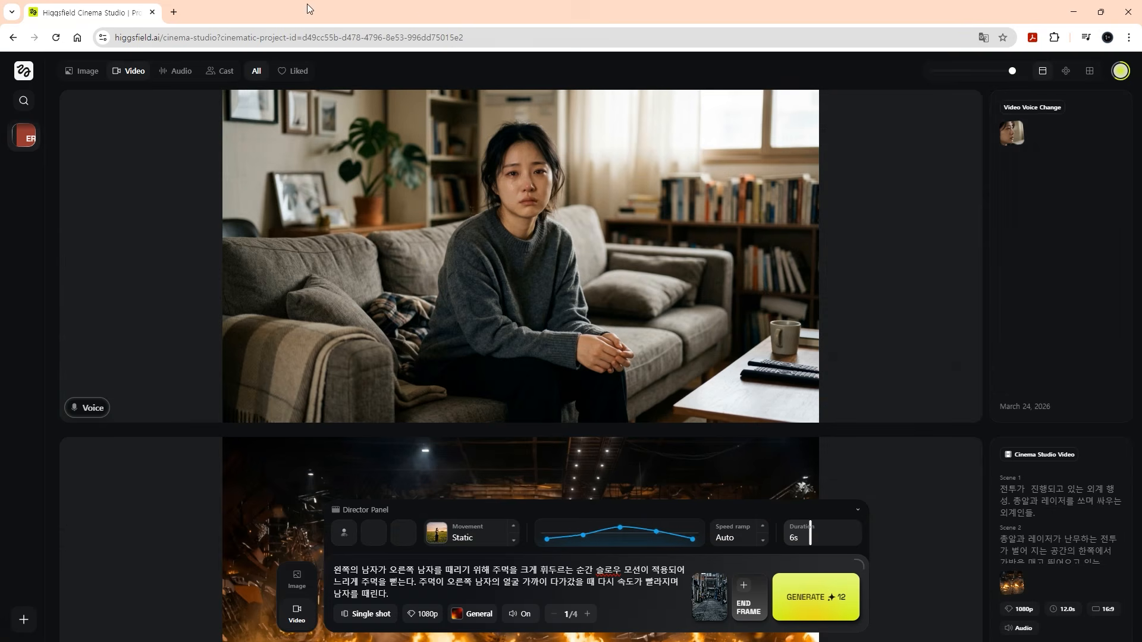
click(181, 72)
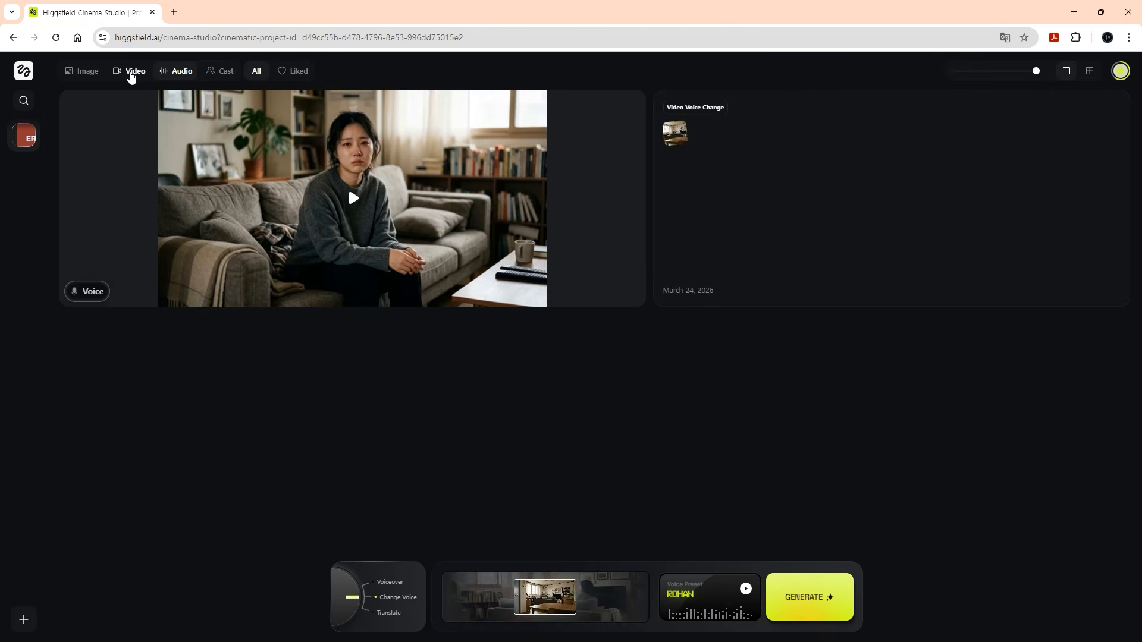
click(131, 72)
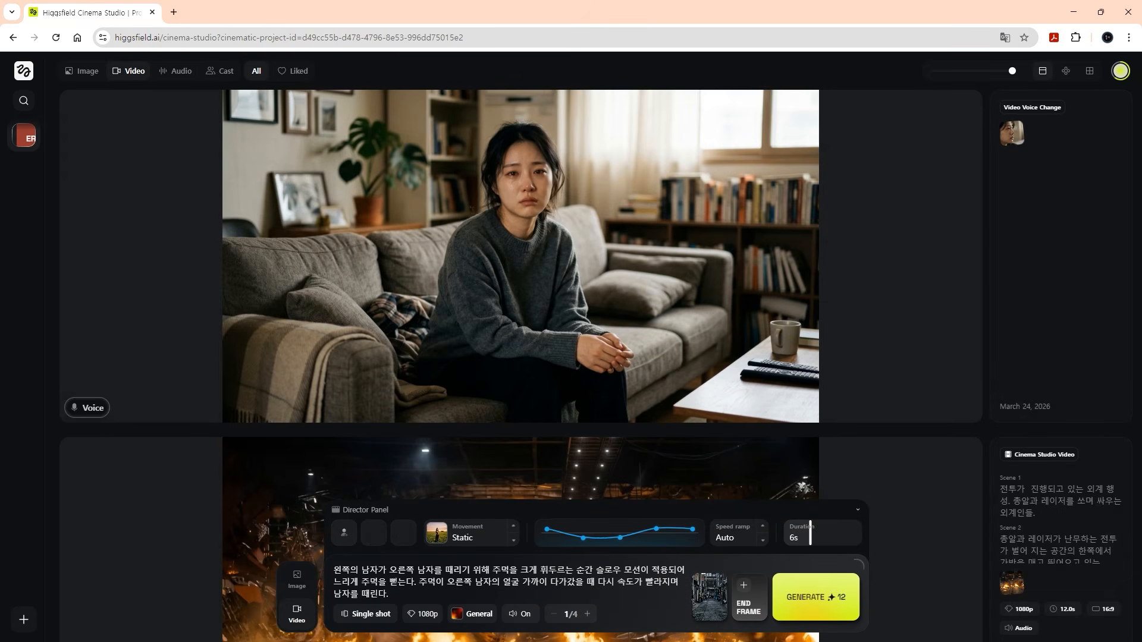
click(799, 584)
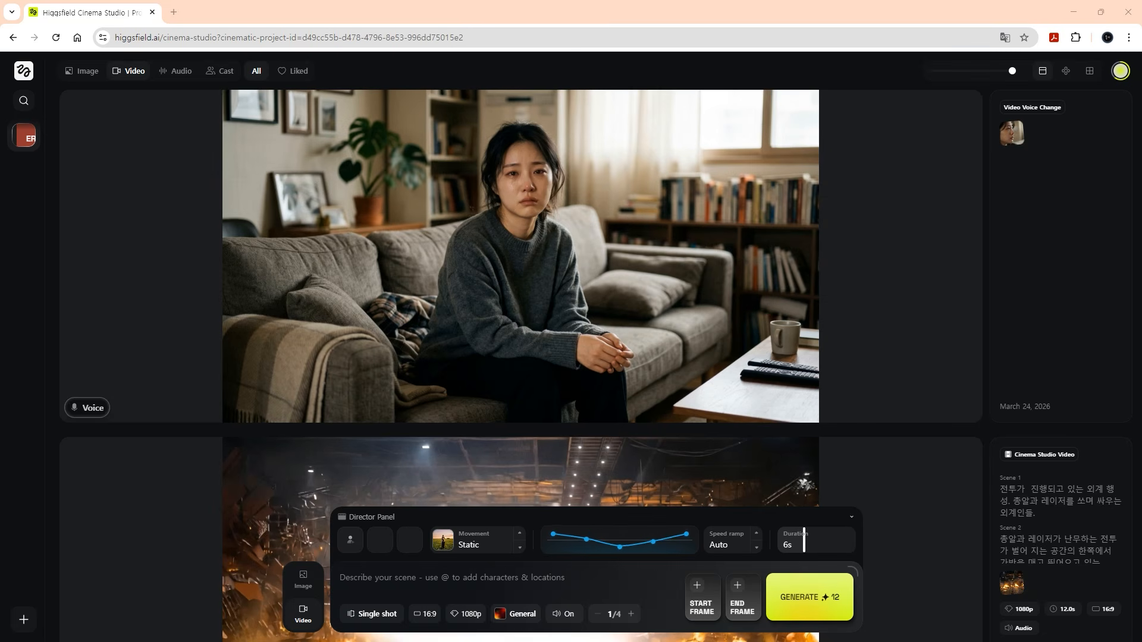
- Start a new element for image generation and upload the monkey reference images from the 스페이스 몽키 folder
click(301, 582)
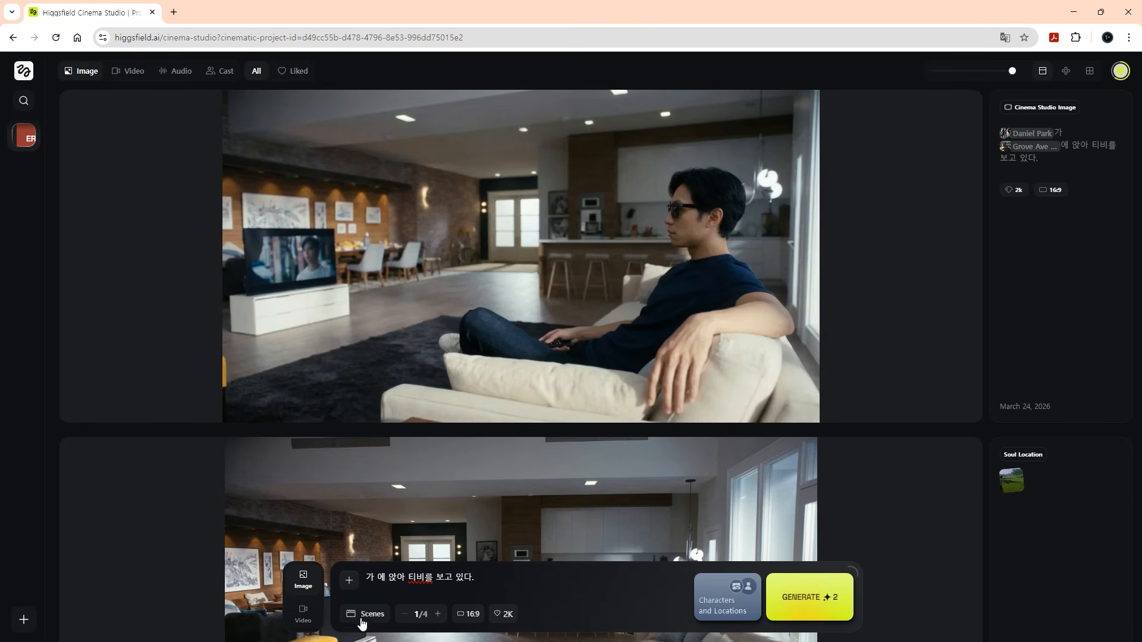
click(731, 597)
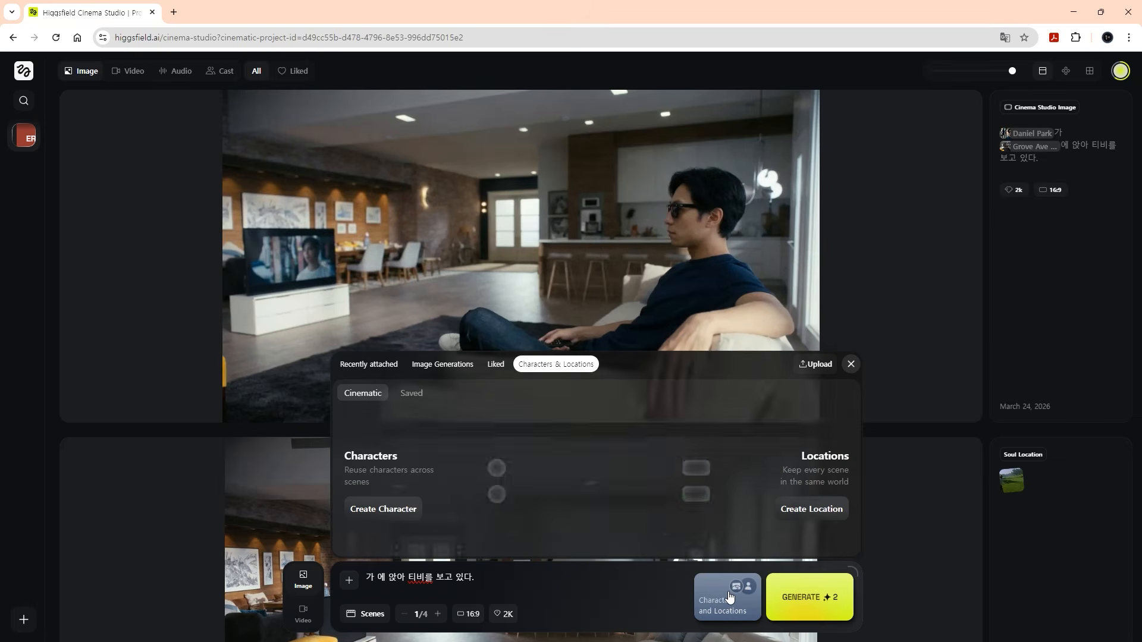
click(817, 365)
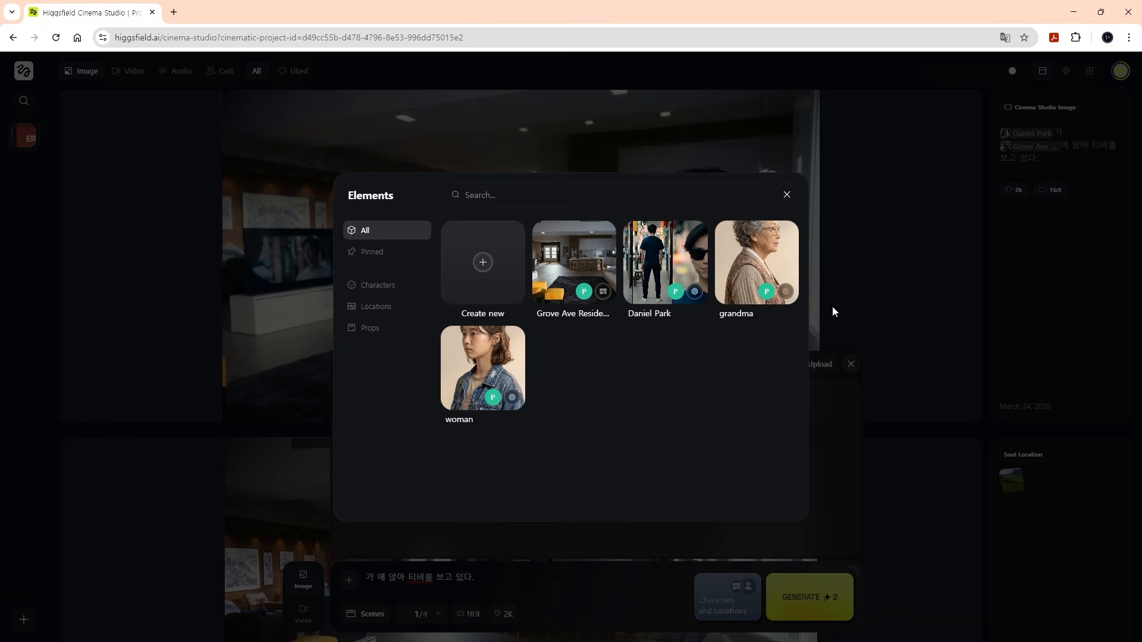
click(482, 263)
click(500, 265)
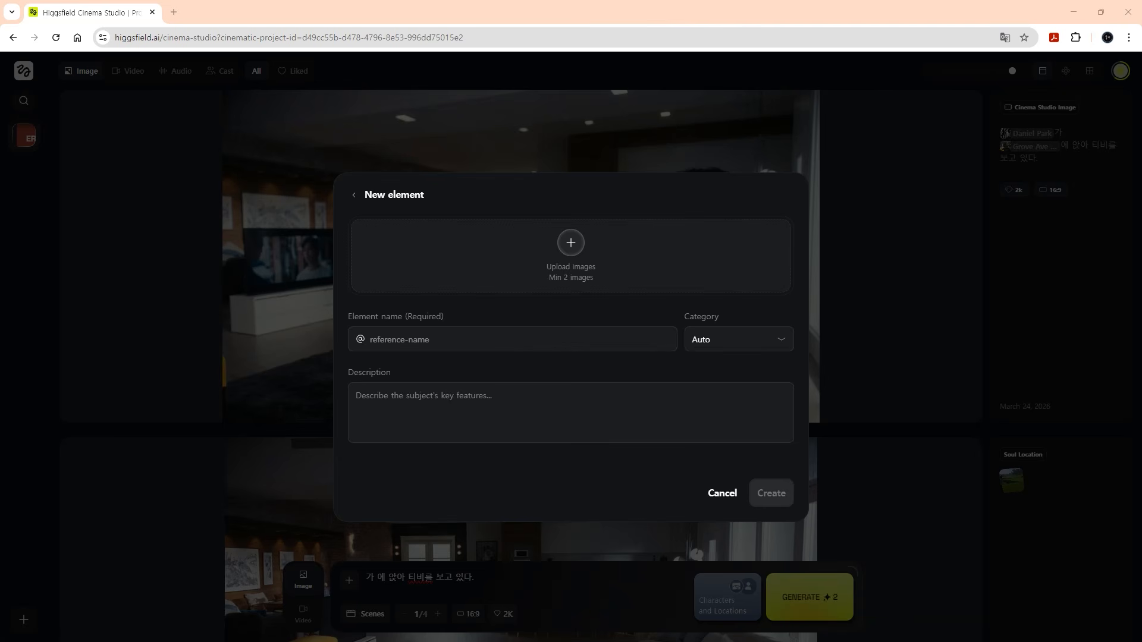
click(571, 245)
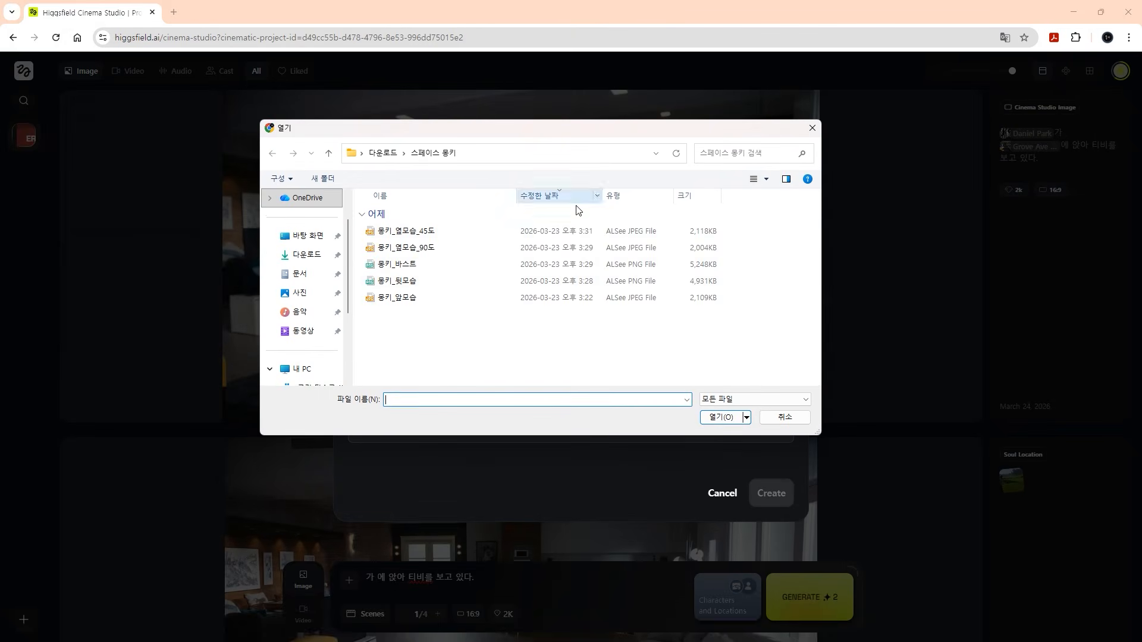
drag(571, 344, 396, 232)
click(718, 417)
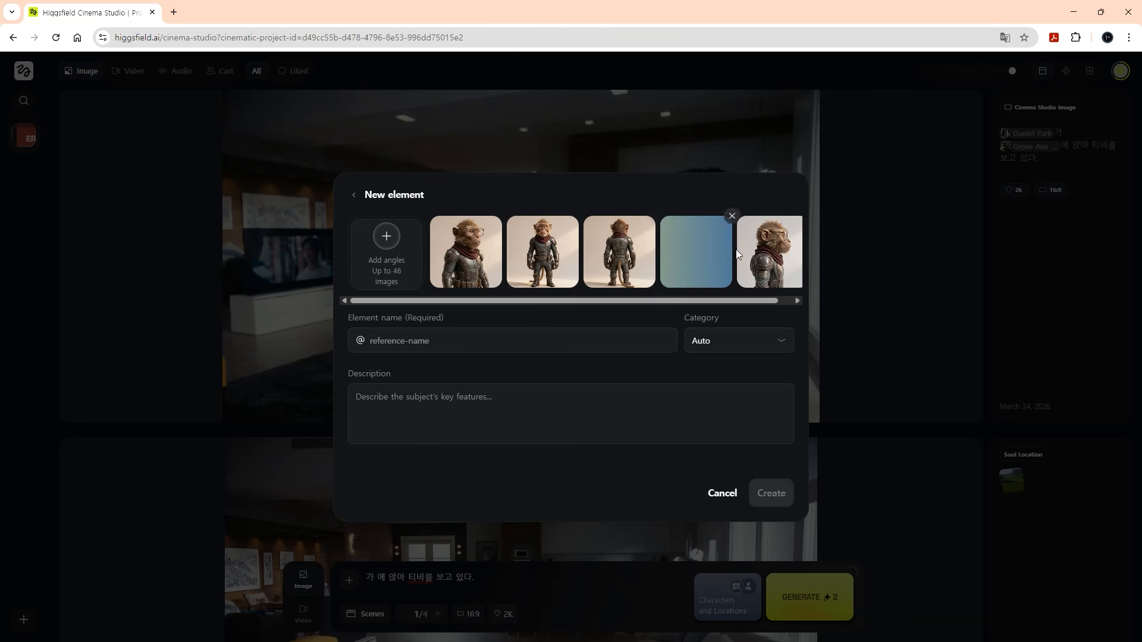
- Name the new element monkey, set its category to Character and create it
click(437, 344)
text(monkey)
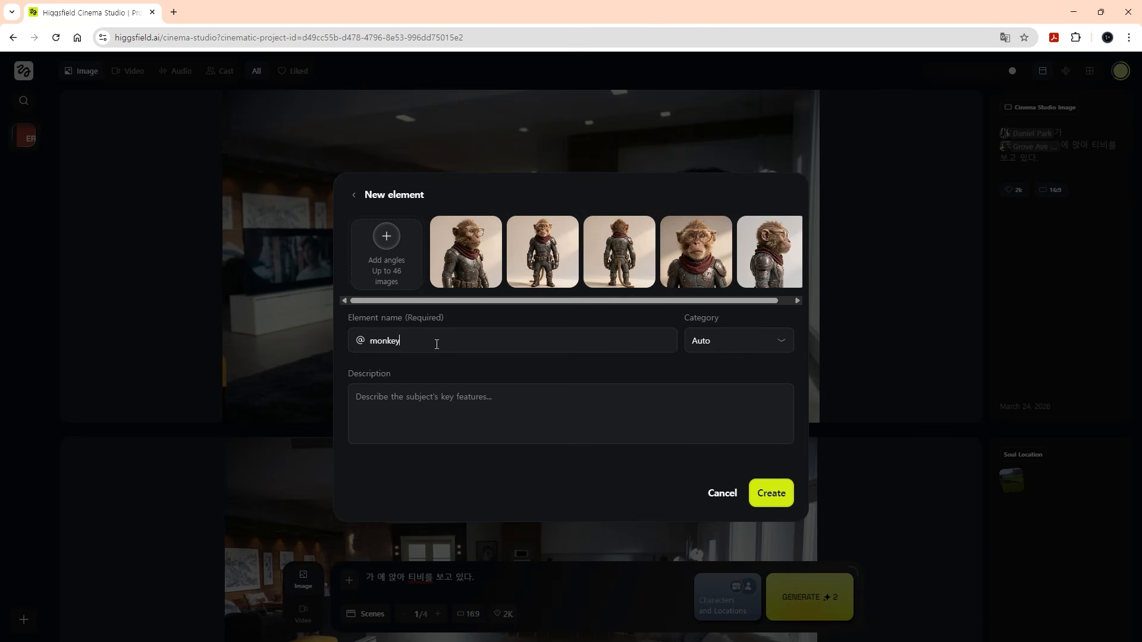
click(734, 340)
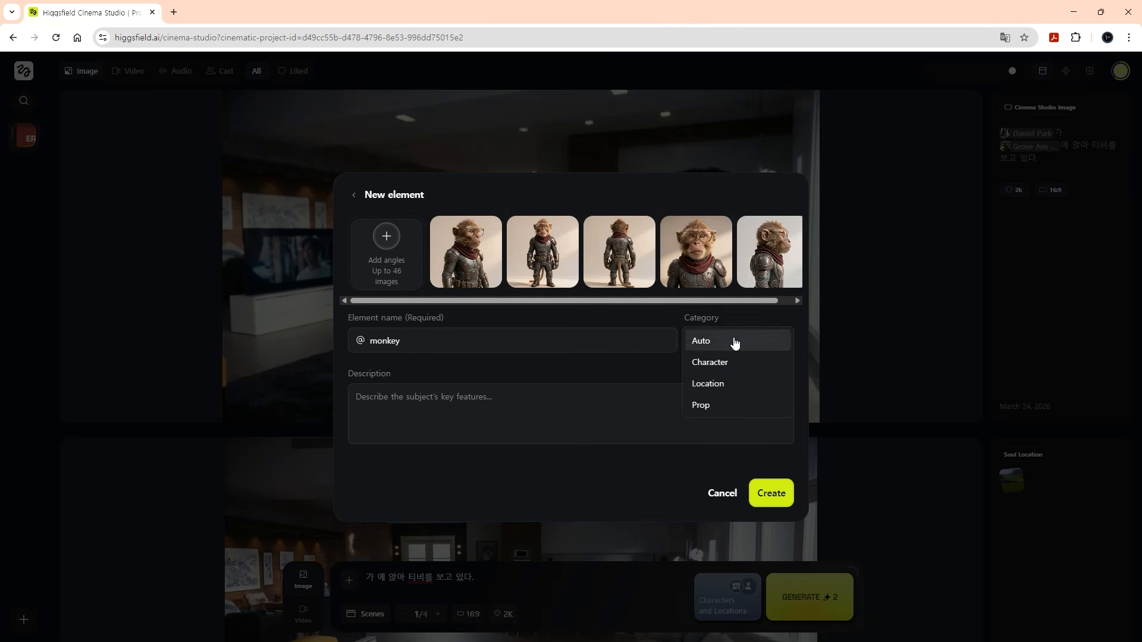
click(721, 370)
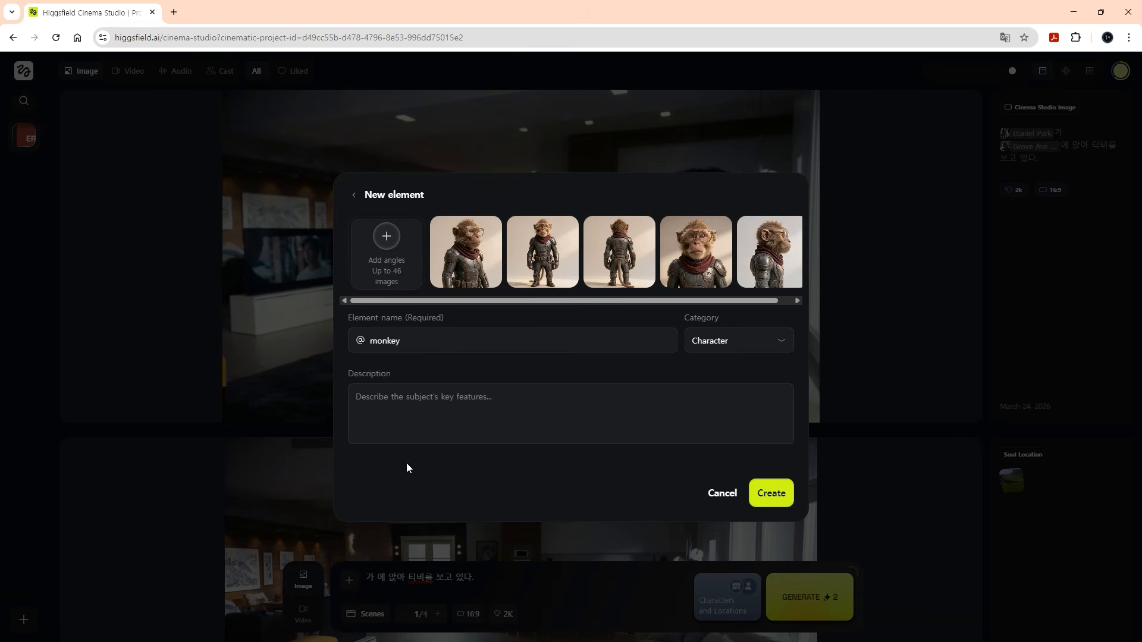
click(763, 503)
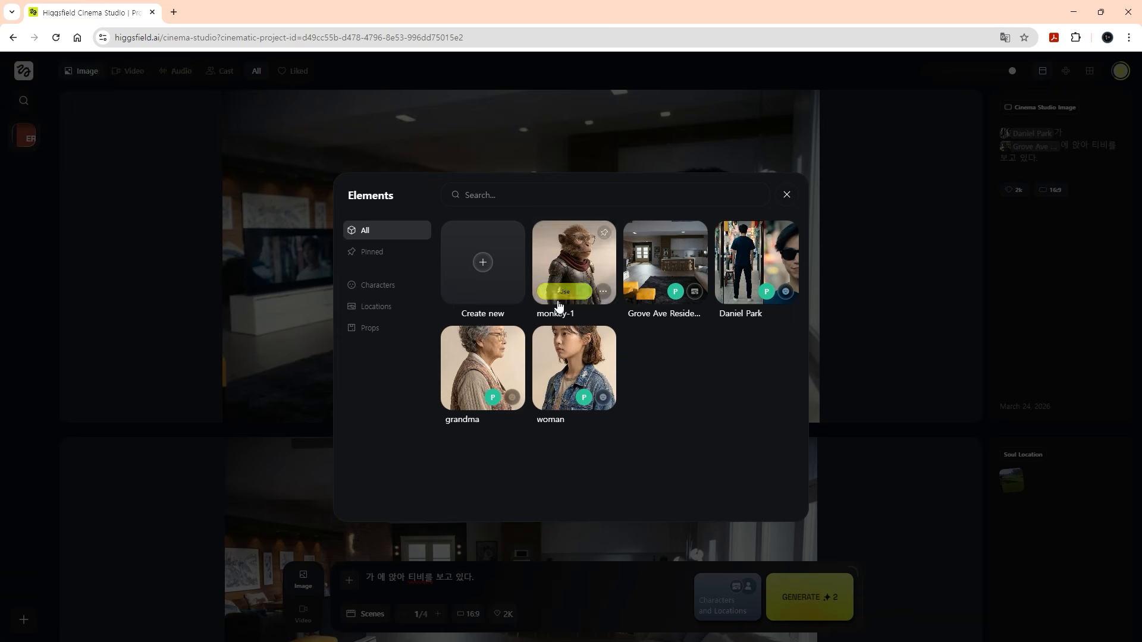
- Switch to video generation, add the burning battlefield image as the start frame and set the shot mode to Multi-shot Manual
click(301, 633)
click(305, 618)
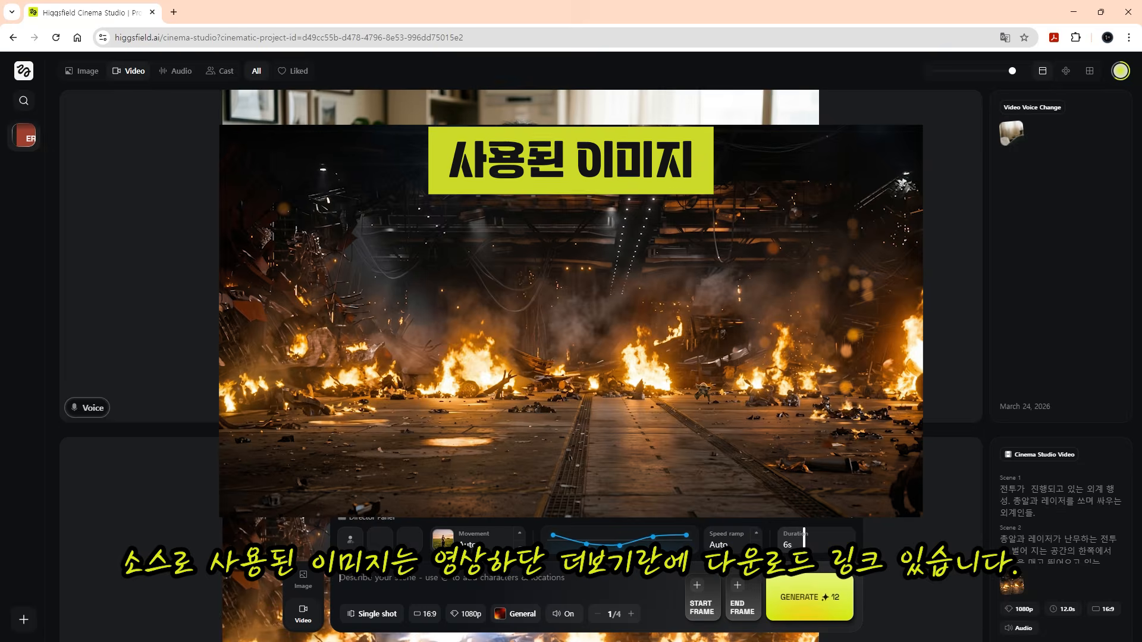
drag(1141, 289, 704, 608)
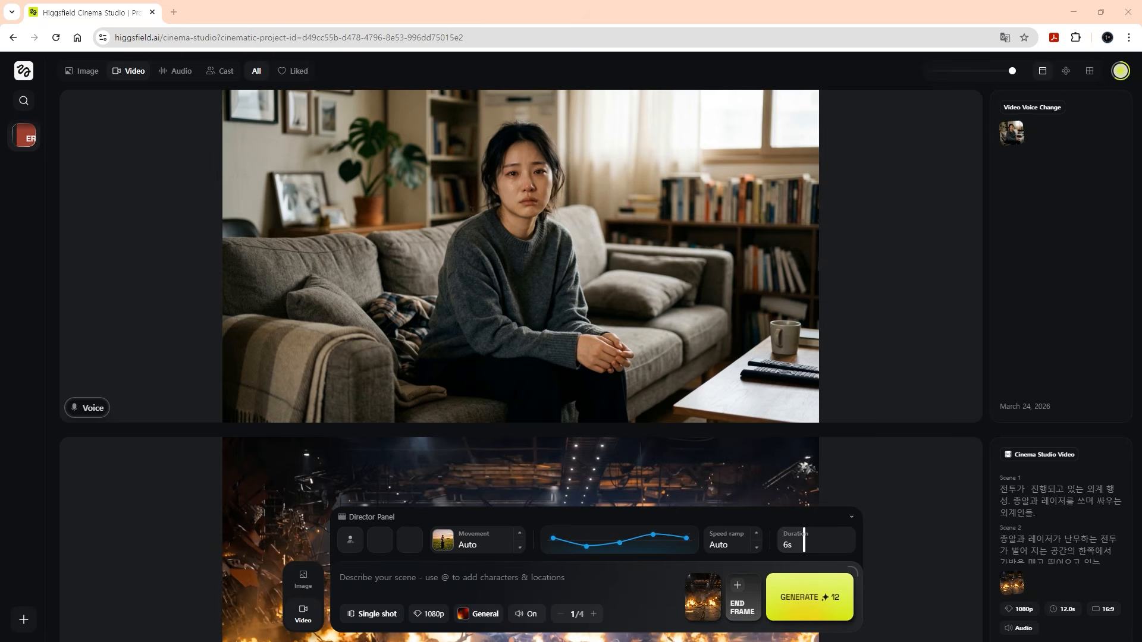
click(373, 614)
click(387, 587)
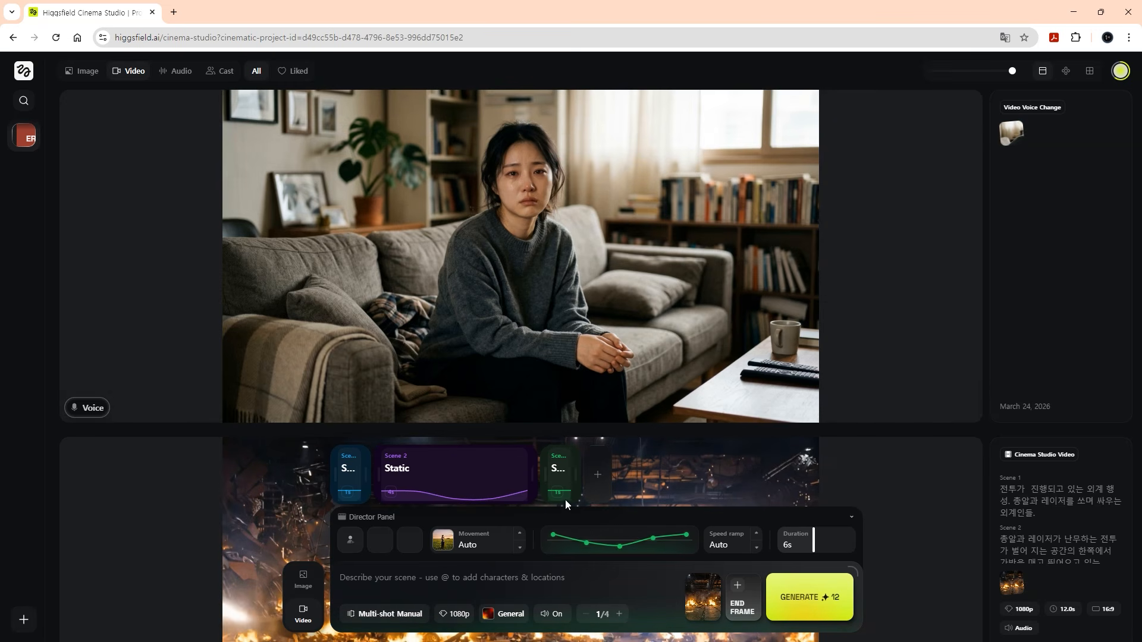
- Add a fourth scene and set the durations to 2s for Scene 1, 3s for Scene 3 and 3s for Scene 4
click(598, 474)
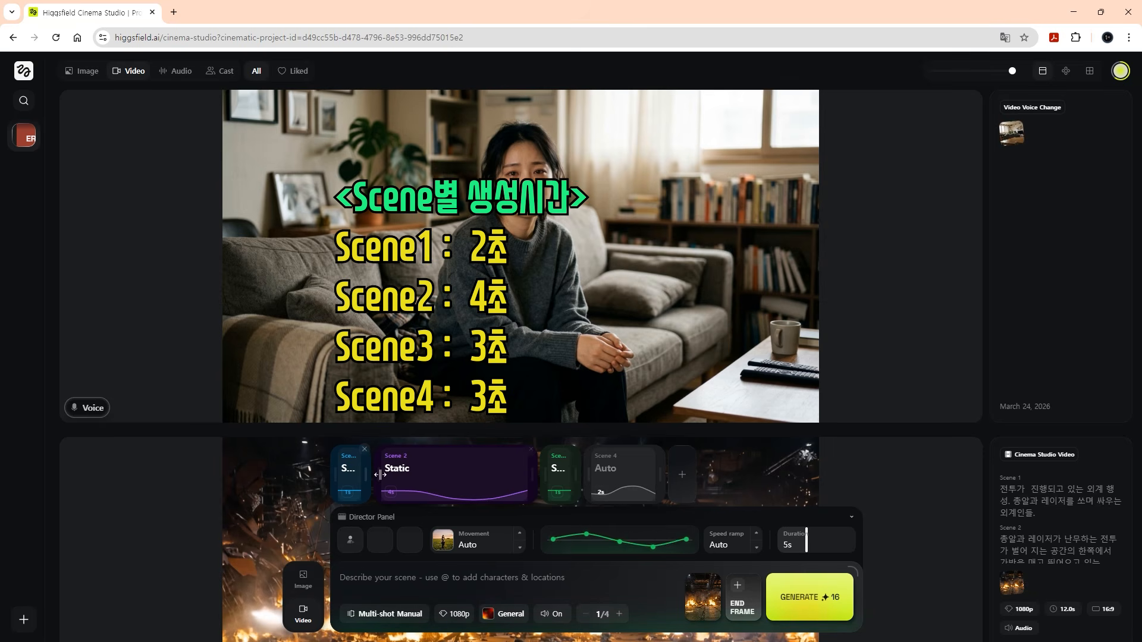
drag(367, 479, 406, 480)
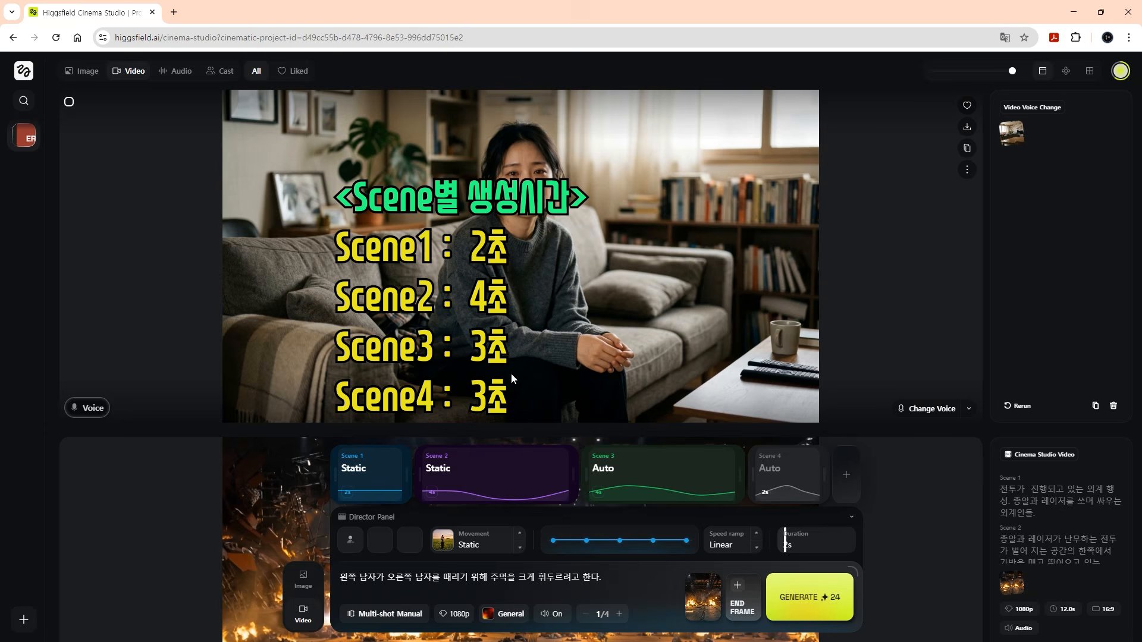
drag(738, 479, 701, 478)
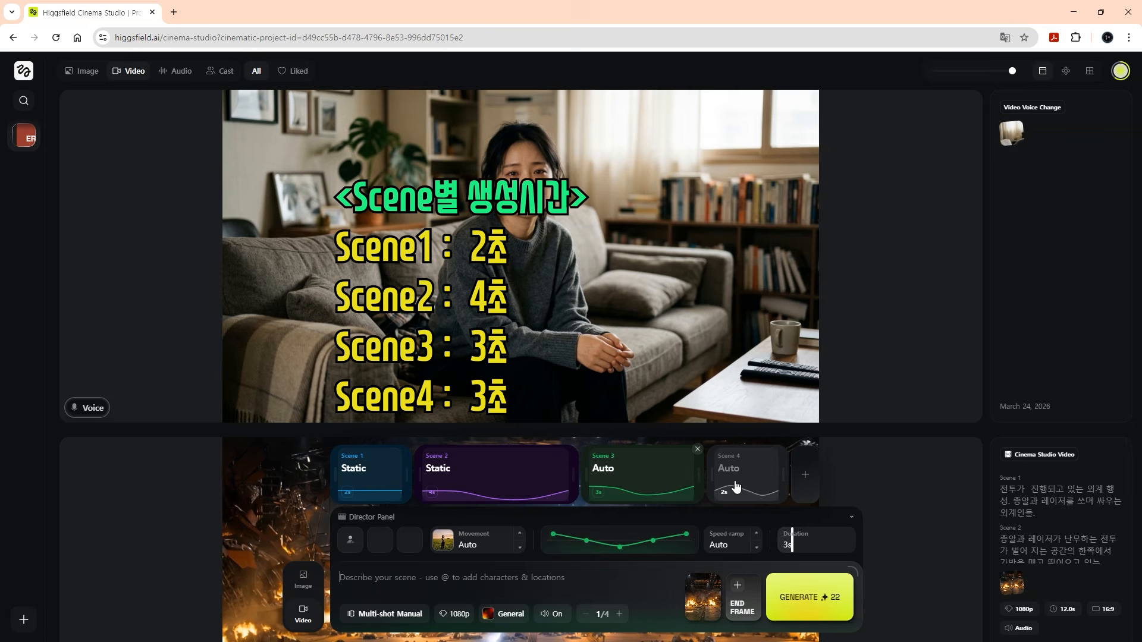
drag(784, 472, 823, 471)
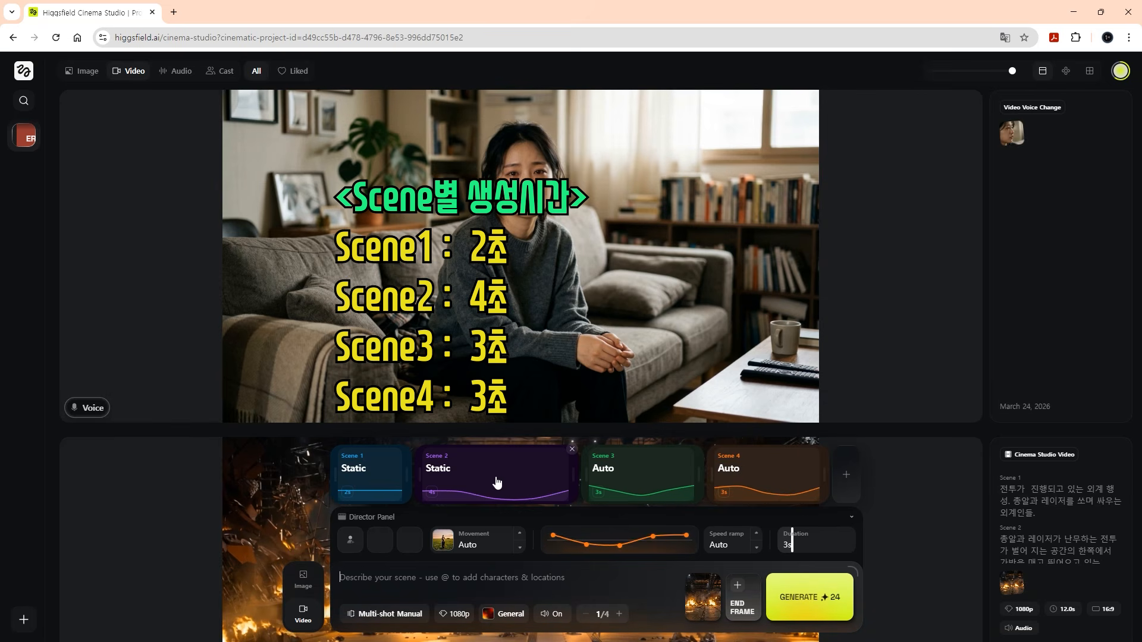
- Set Scene 1's camera movement to Jib down
click(369, 477)
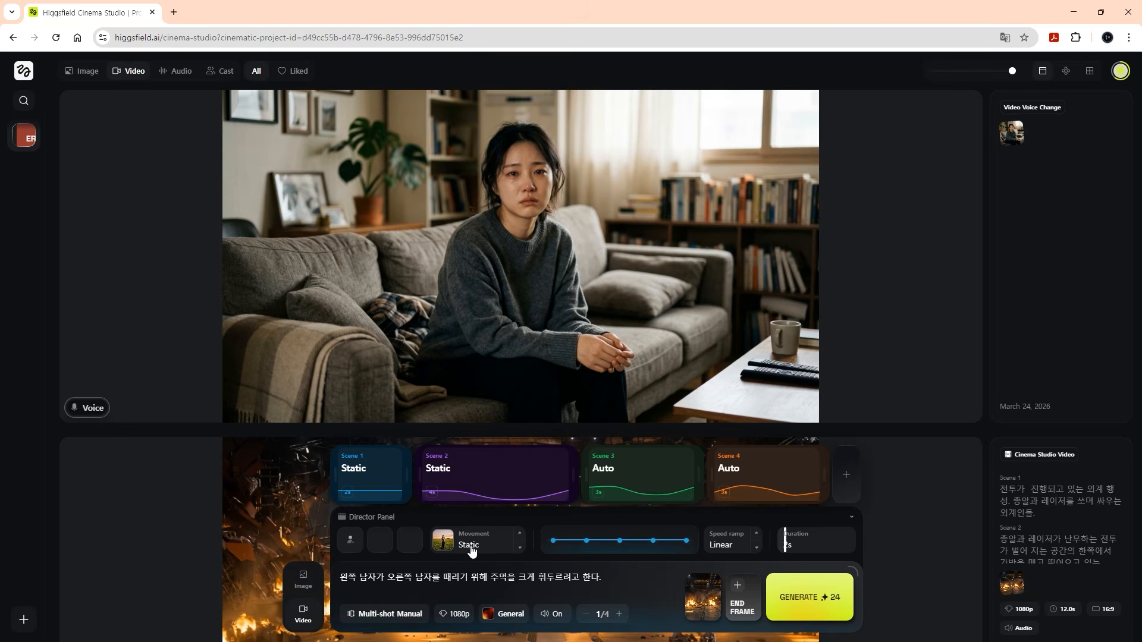
click(471, 550)
scroll(862, 411, down, 5)
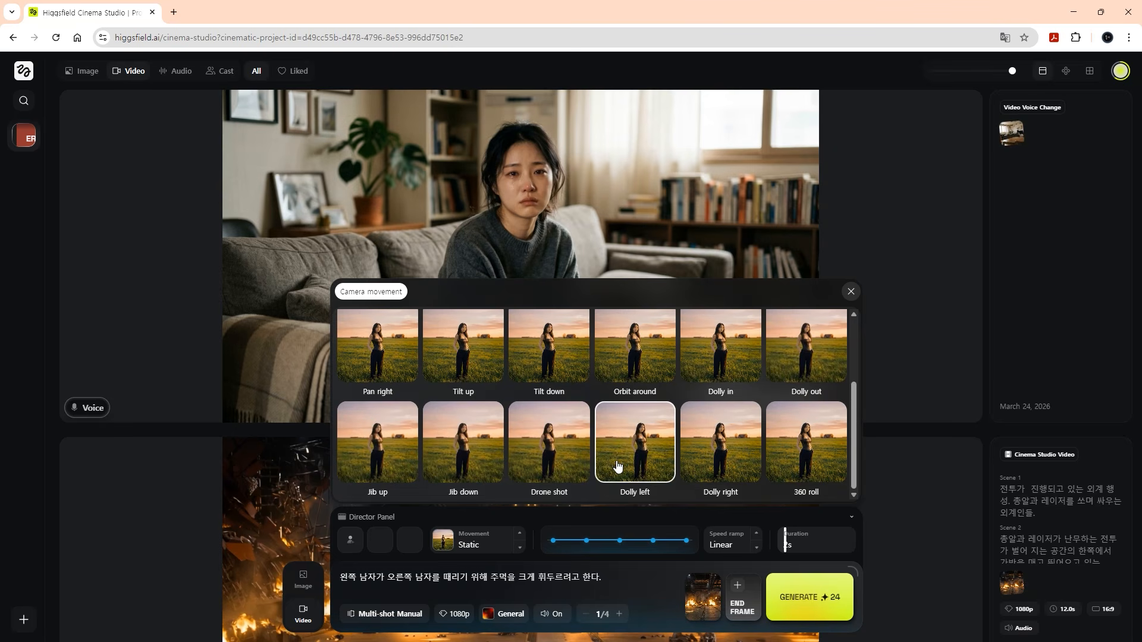
click(466, 464)
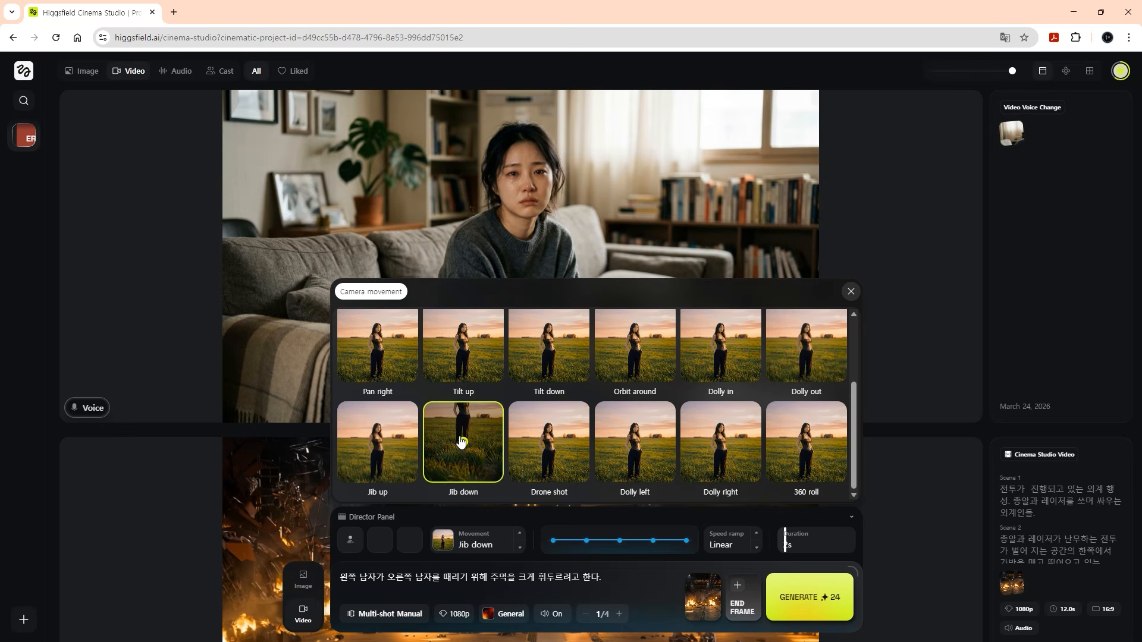
- Replace Scene 1's prompt with "전투가 진행되고 있는 외계 행성. 총알과 레이저를 쏘며 싸우는 외계인들." and set its speed ramp to Auto
click(477, 584)
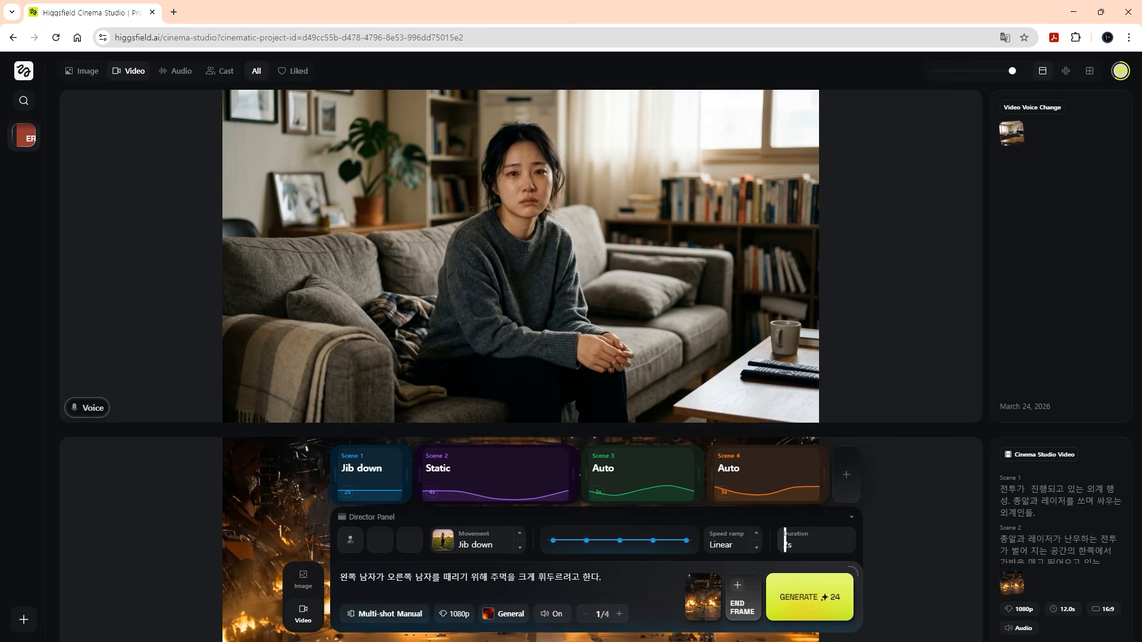
key(ctrl+a)
text(전투가 진행되고 있는 외계 행성. 총알과 레이저를 쓰며 싸우는 외계인들.)
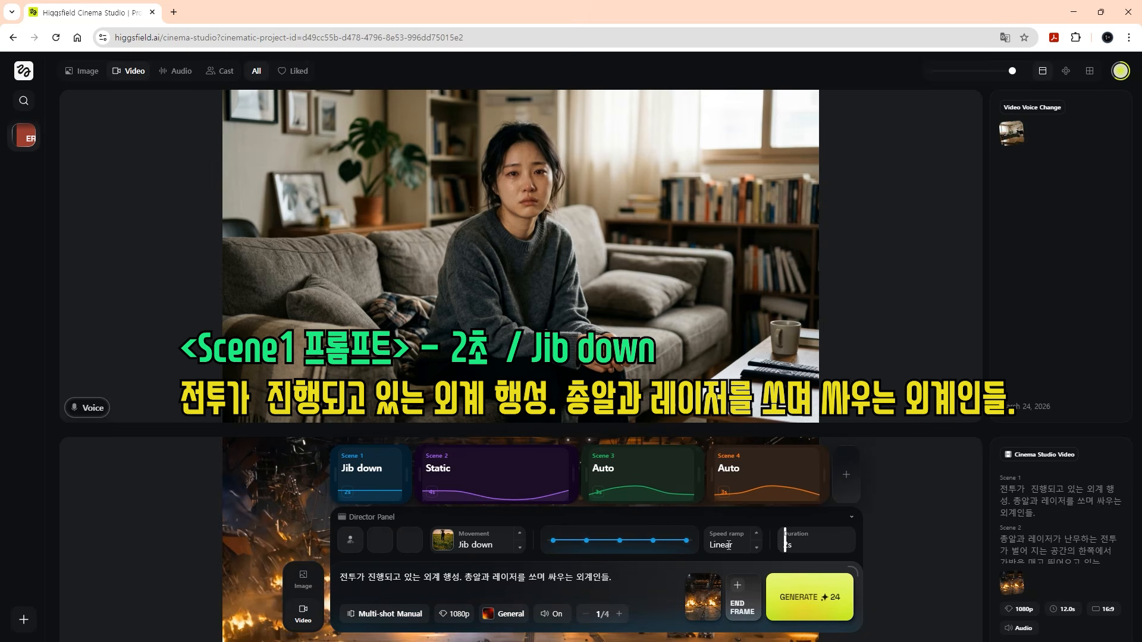
click(757, 548)
click(757, 548)
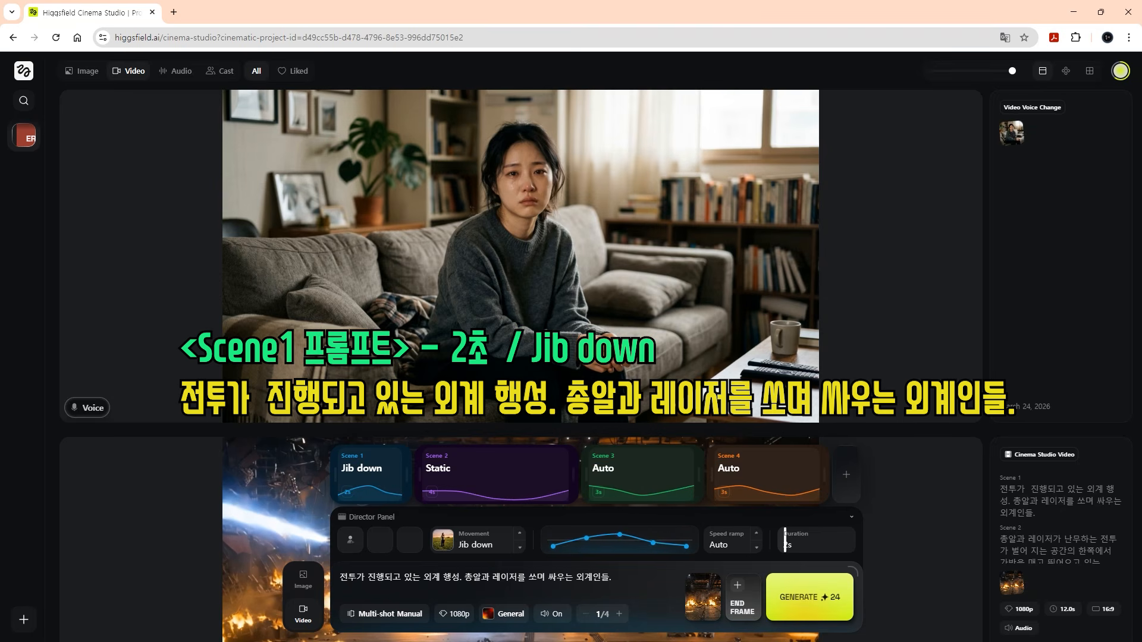
- Set Scene 2's camera movement to Camera follows and rewrite its prompt so monkey-1 runs through the battle and hides behind a low wall
click(488, 488)
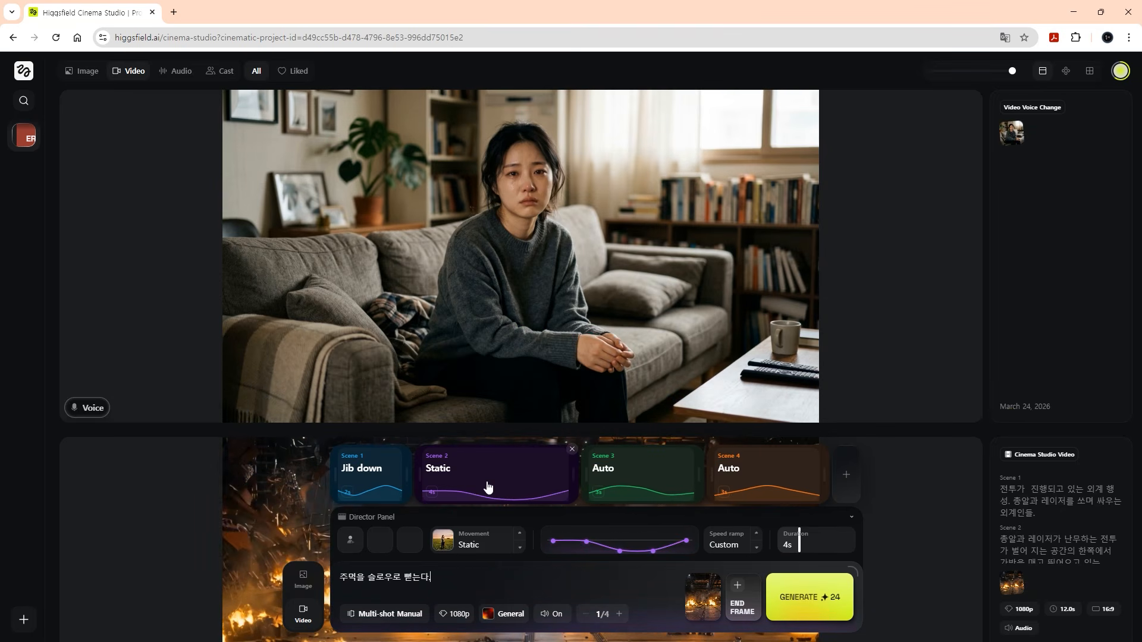
click(491, 545)
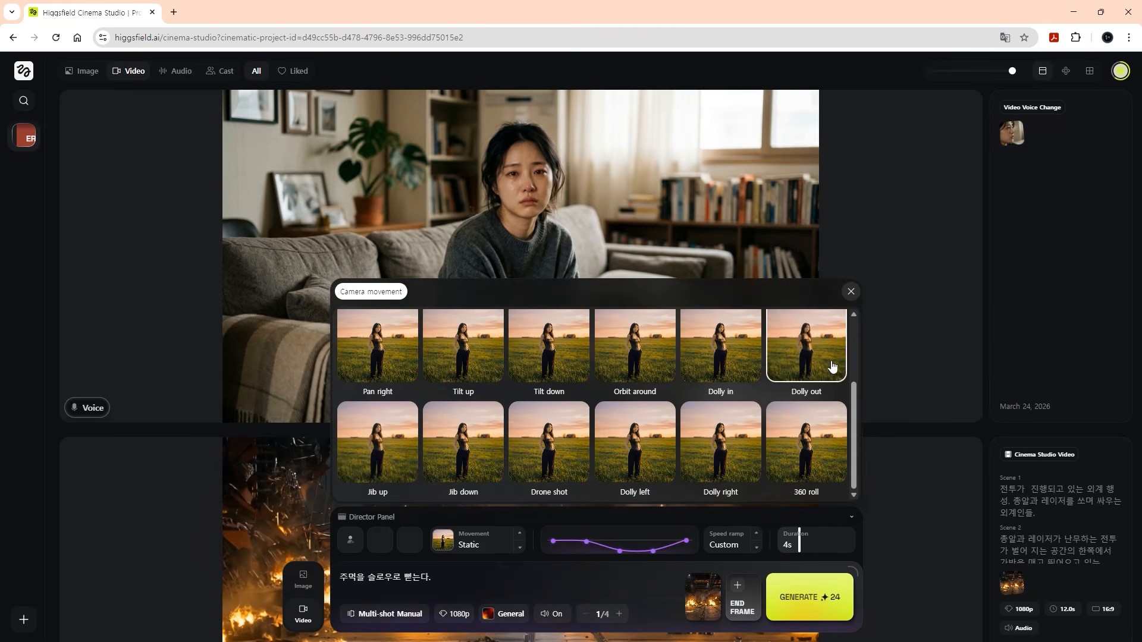
scroll(756, 411, up, 2)
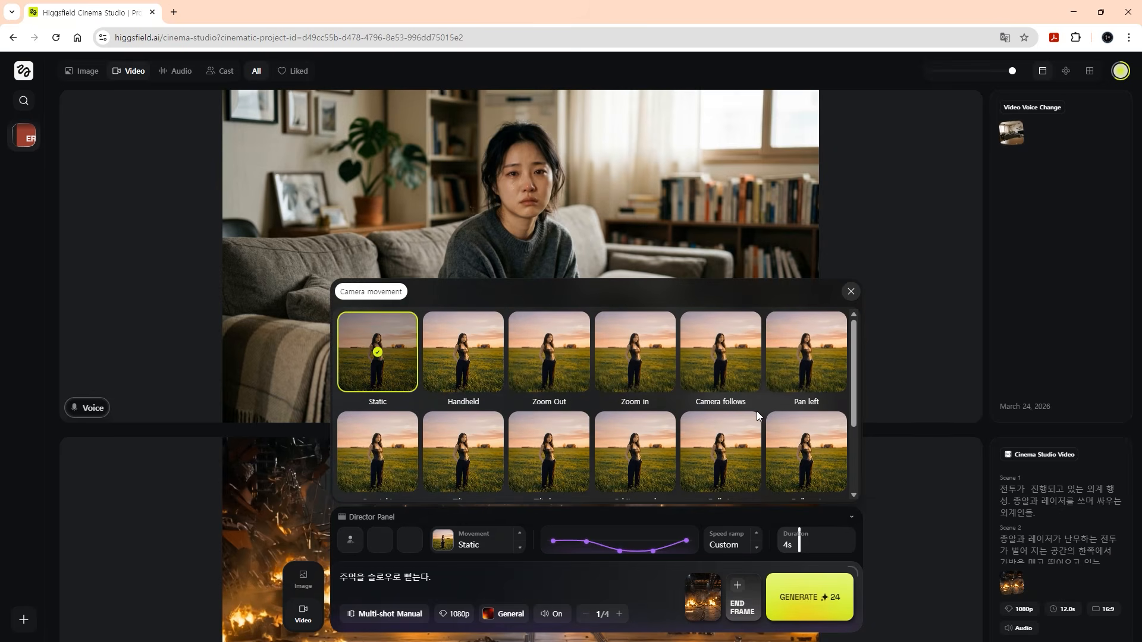
click(707, 365)
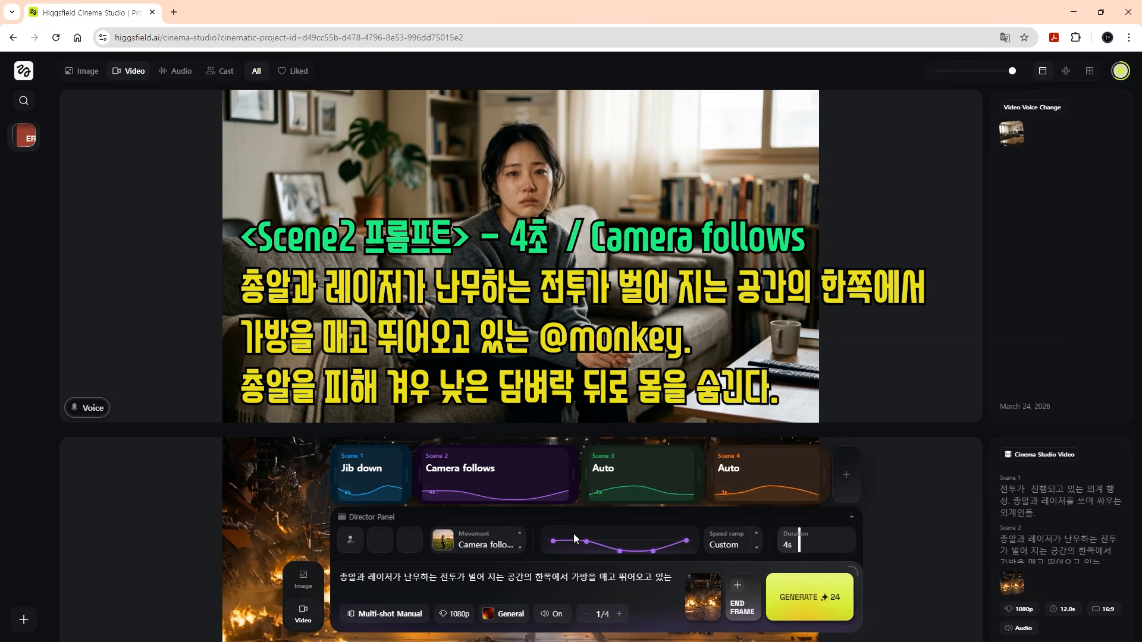
text(@)
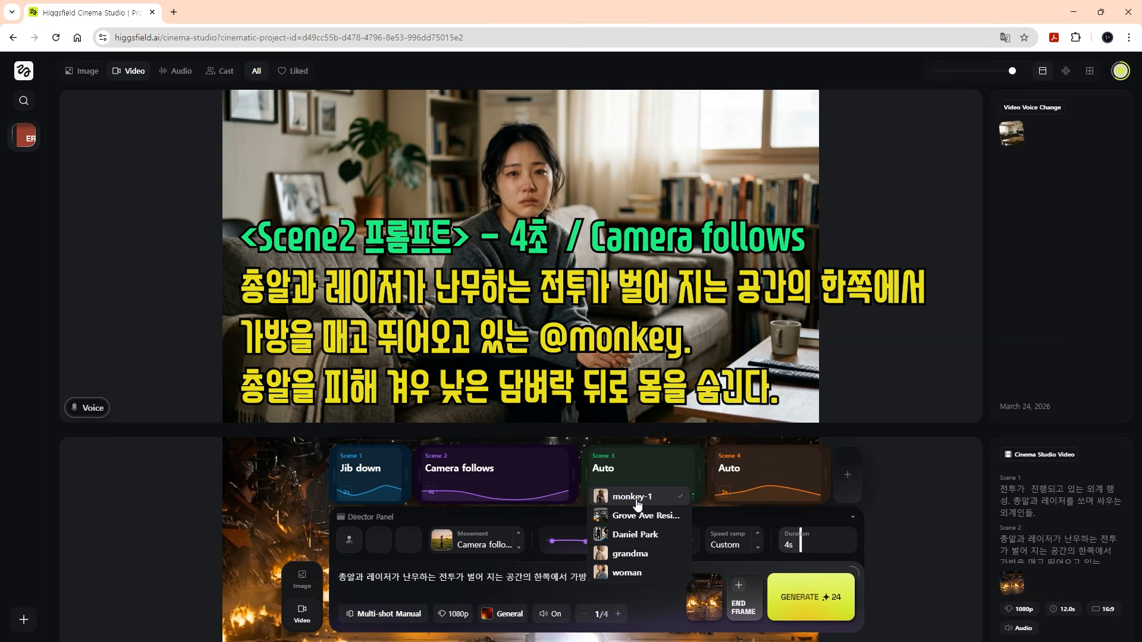
click(626, 503)
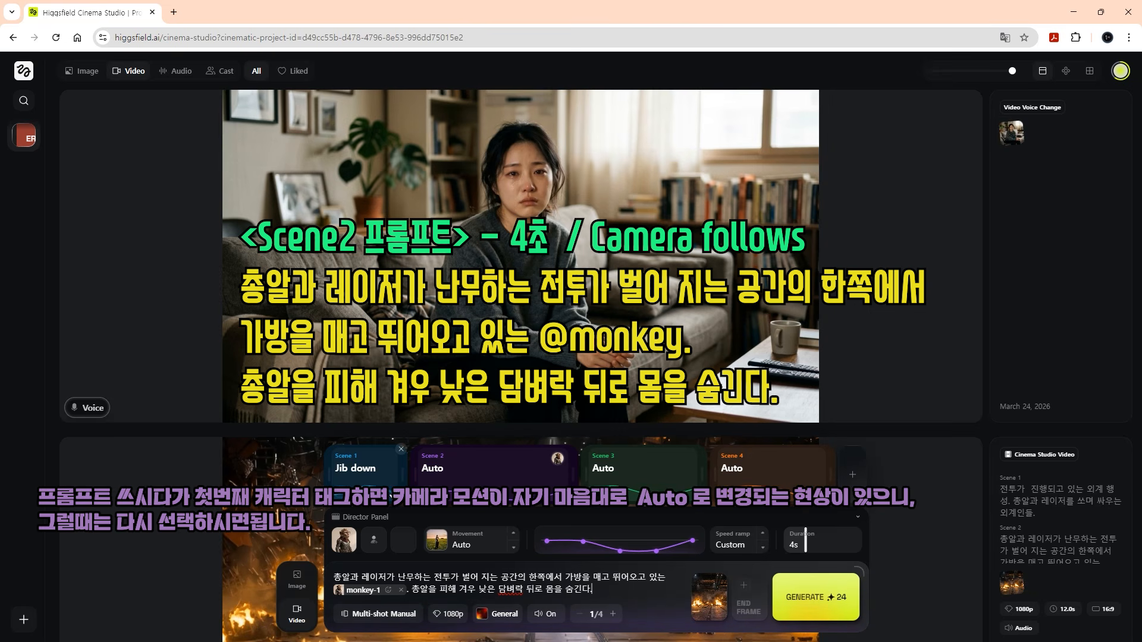
- Set the emotion of the monkey-1 tag in Scene 2's prompt to Distraction, the weak level of Surprise
click(388, 590)
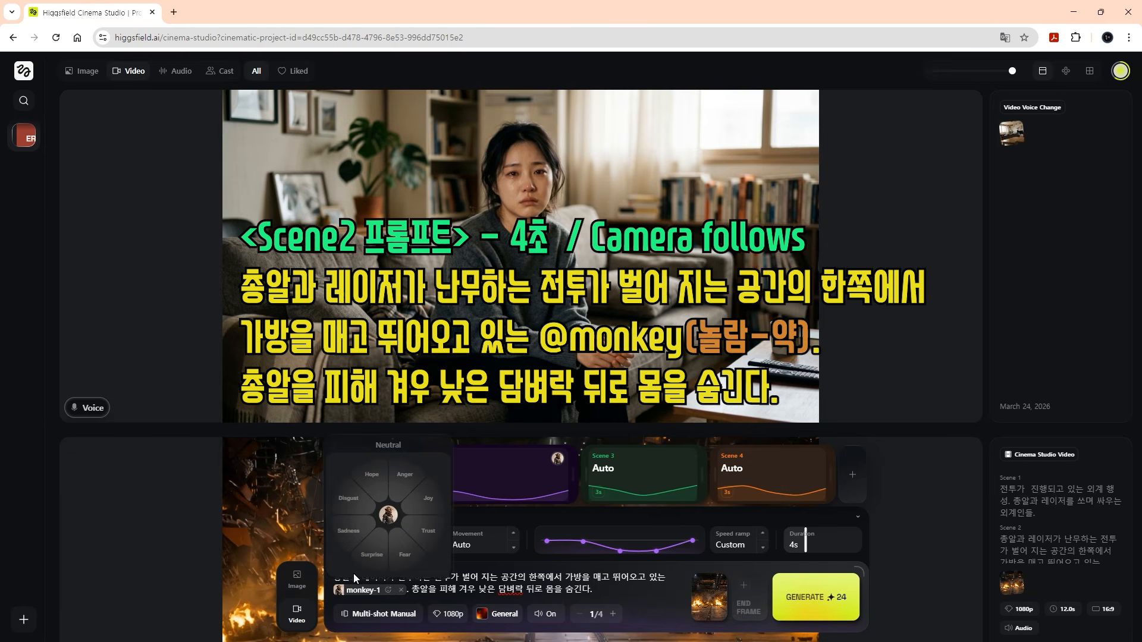
click(375, 559)
mouse_move(370, 568)
mouse_down()
mouse_move(383, 547)
mouse_move(373, 557)
mouse_up()
drag(381, 548, 381, 540)
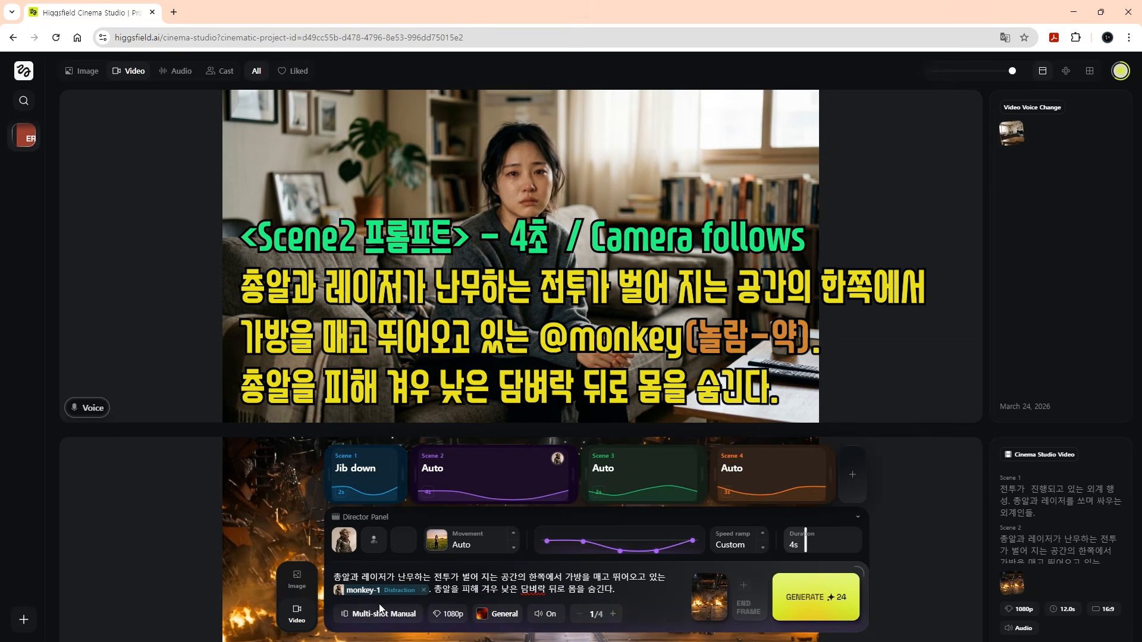
- Set Scene 3's camera movement to Static
click(640, 478)
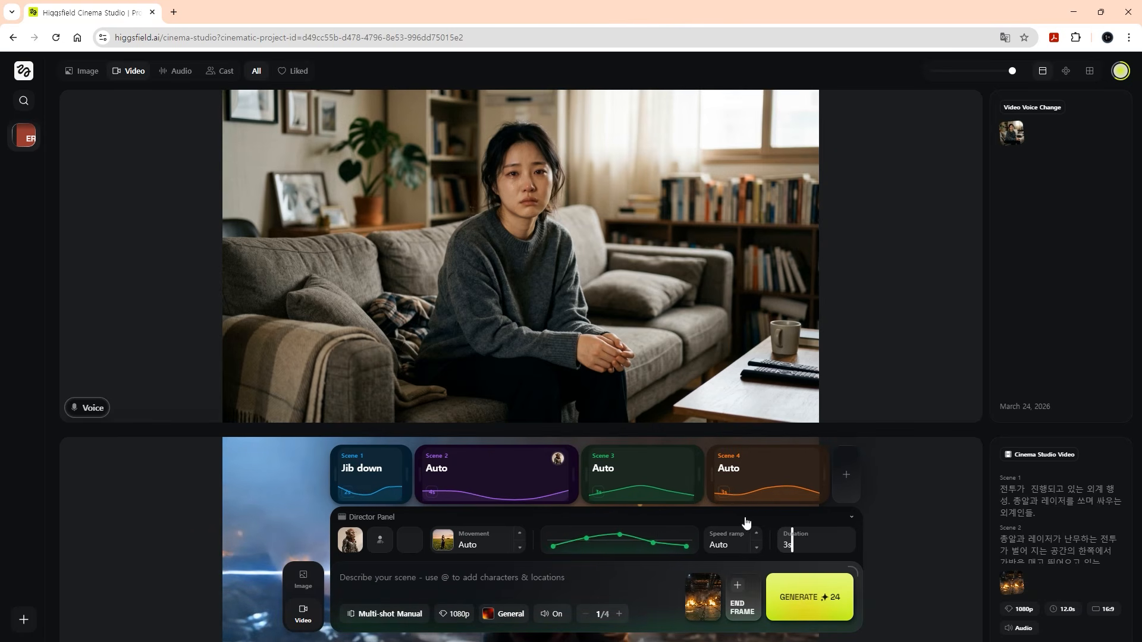
click(471, 548)
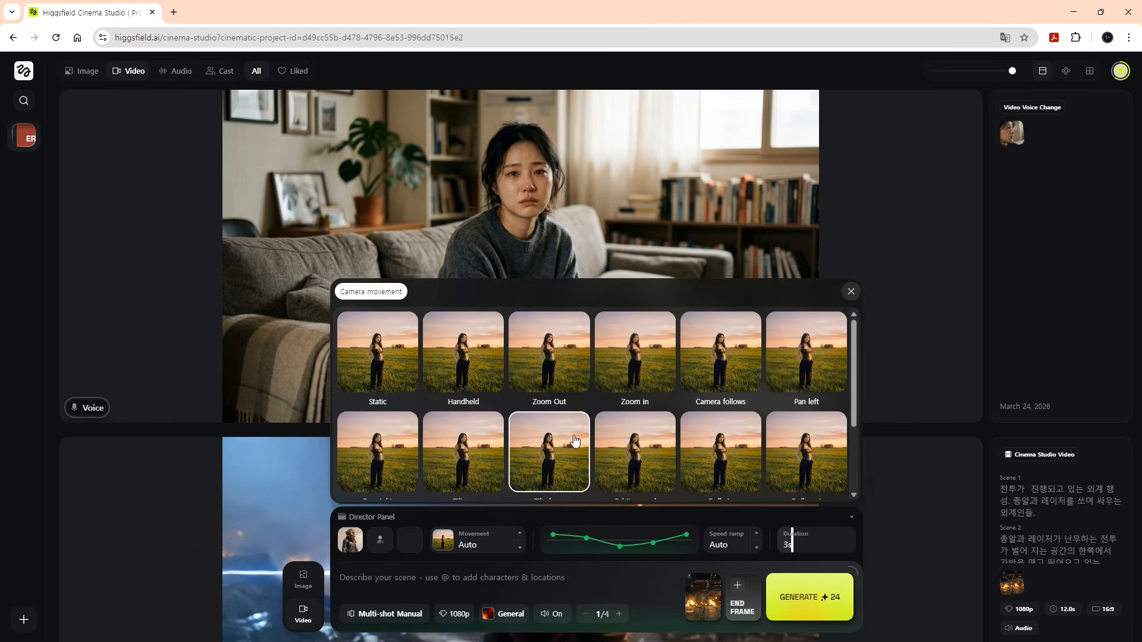
click(374, 365)
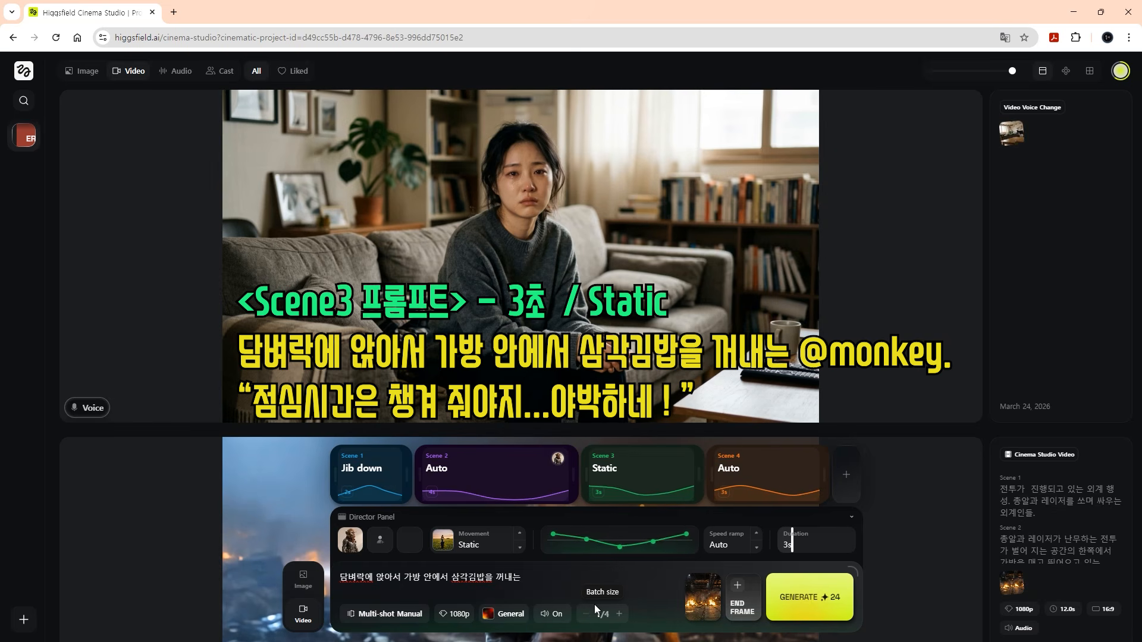
text(@)
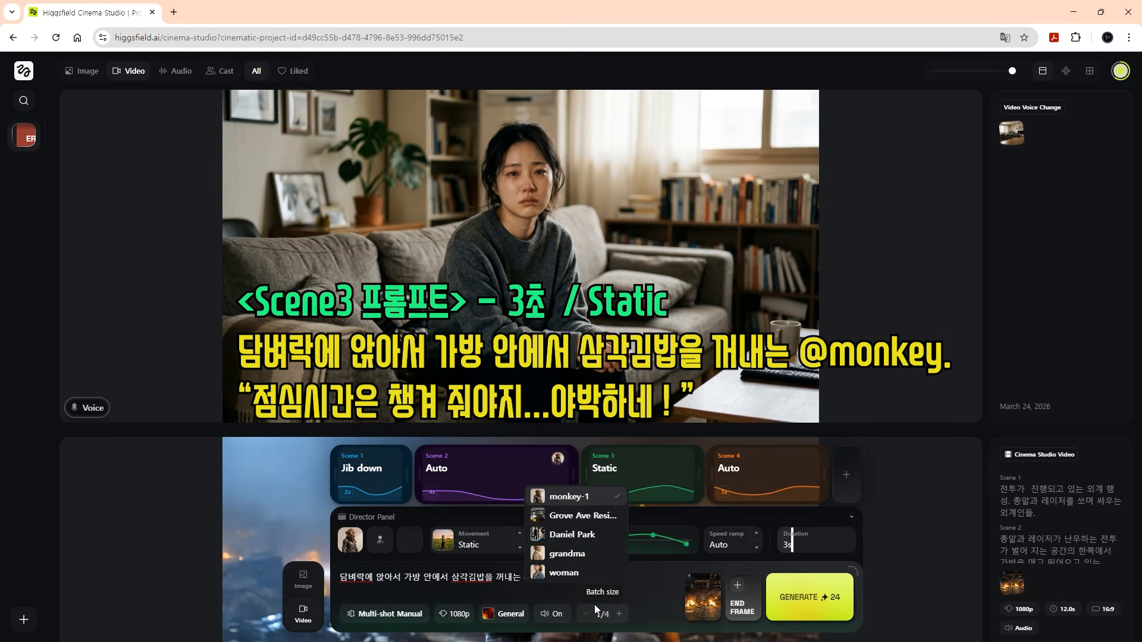
key(Return)
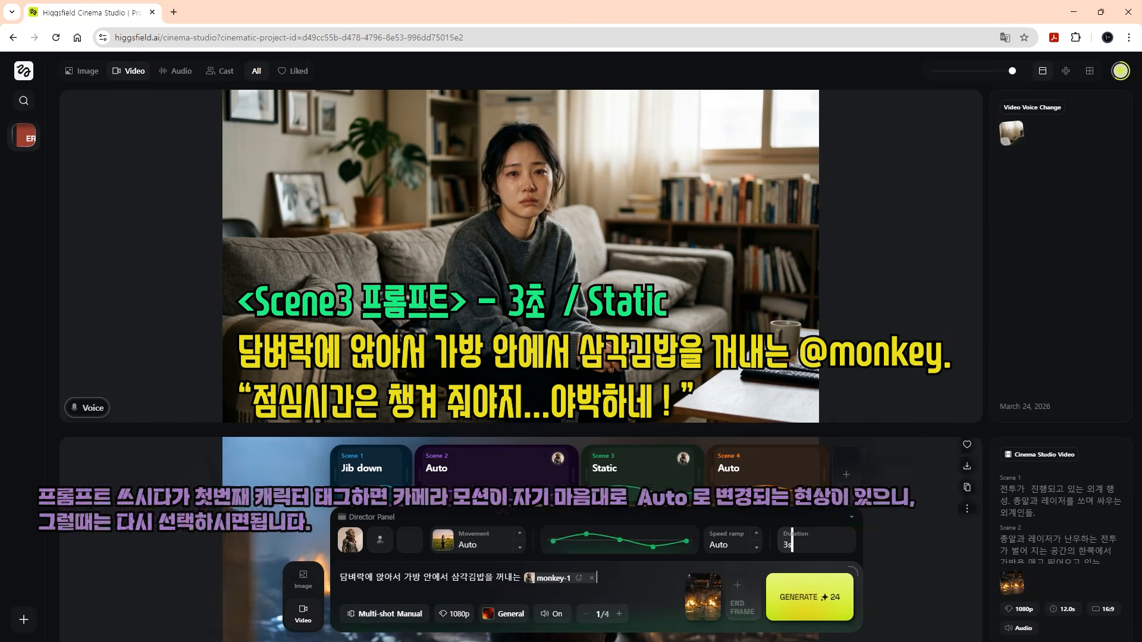
text(.)
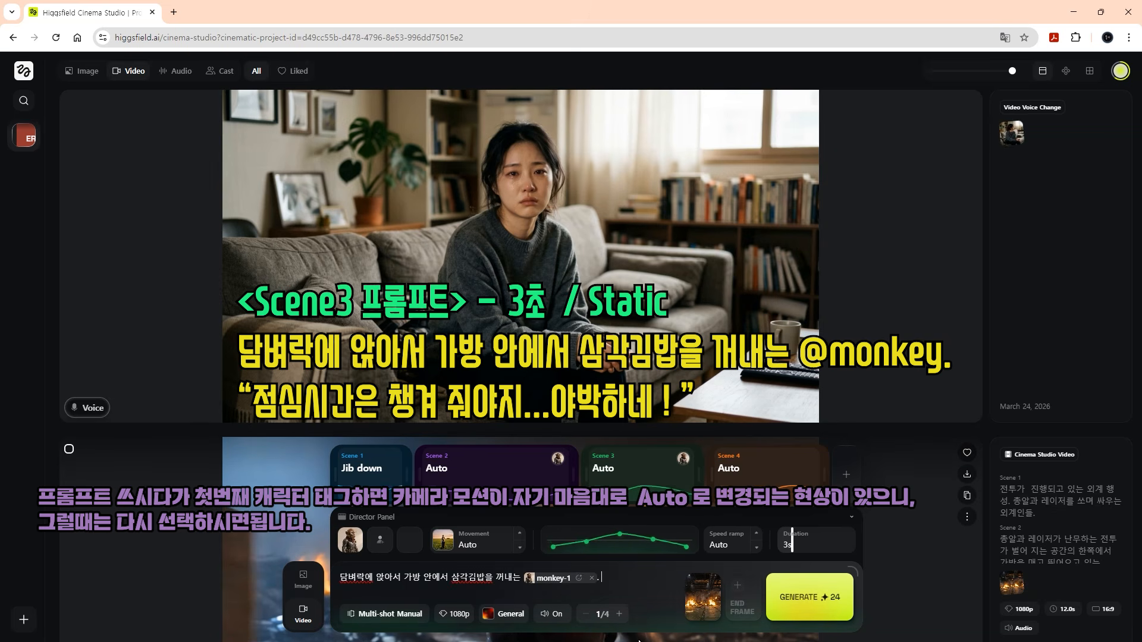
text( ")
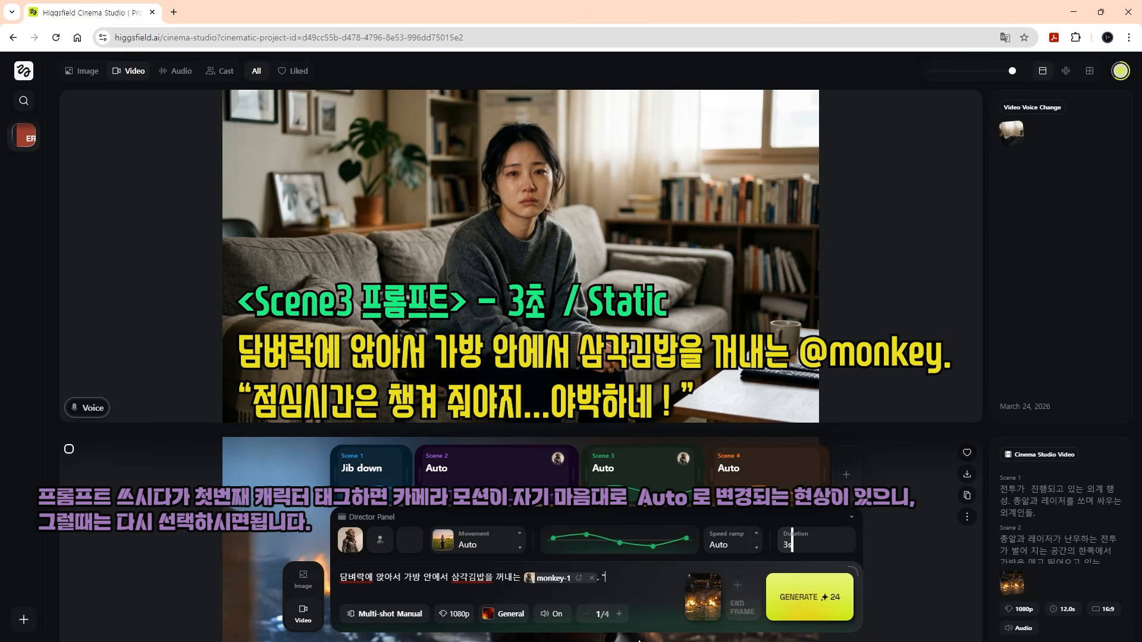
text(점심시가)
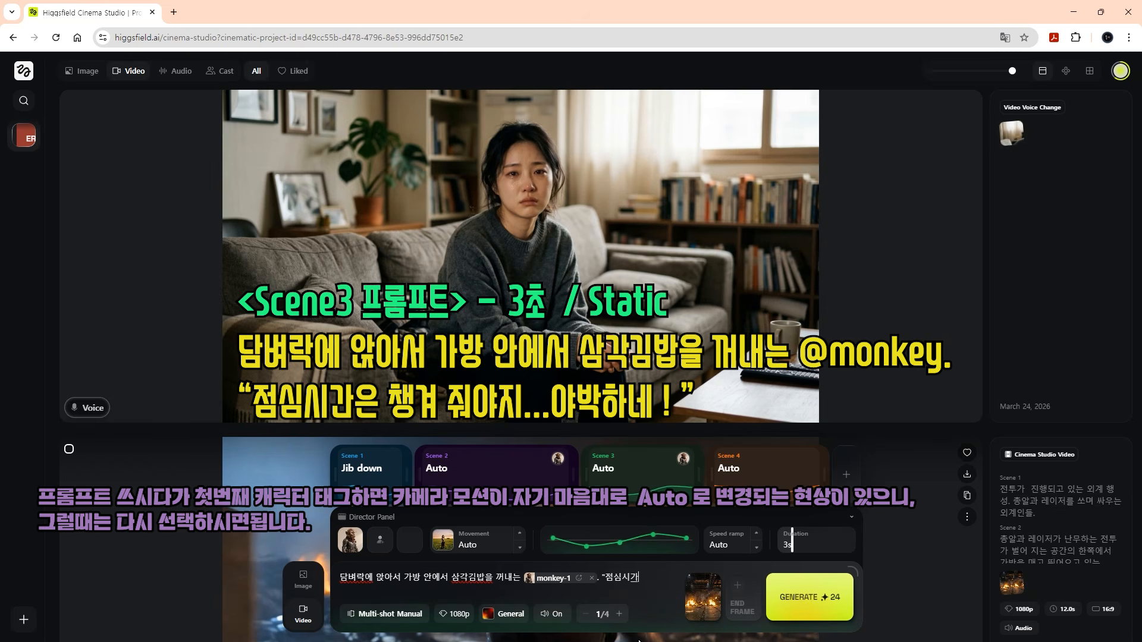
text(은 챙겨 줘야)
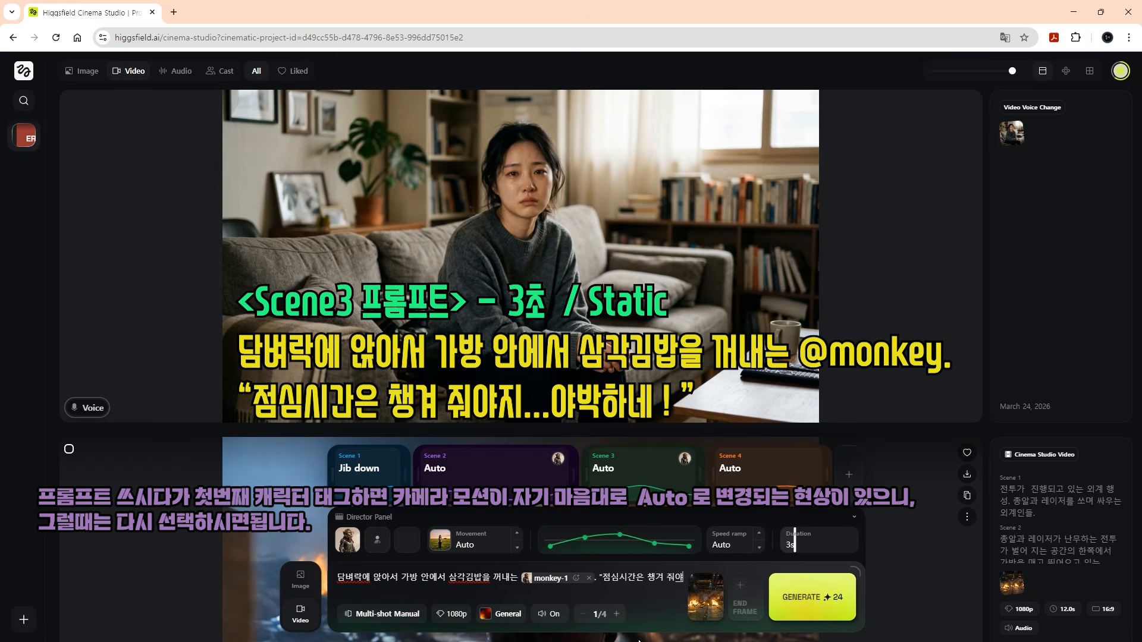
text(지.)
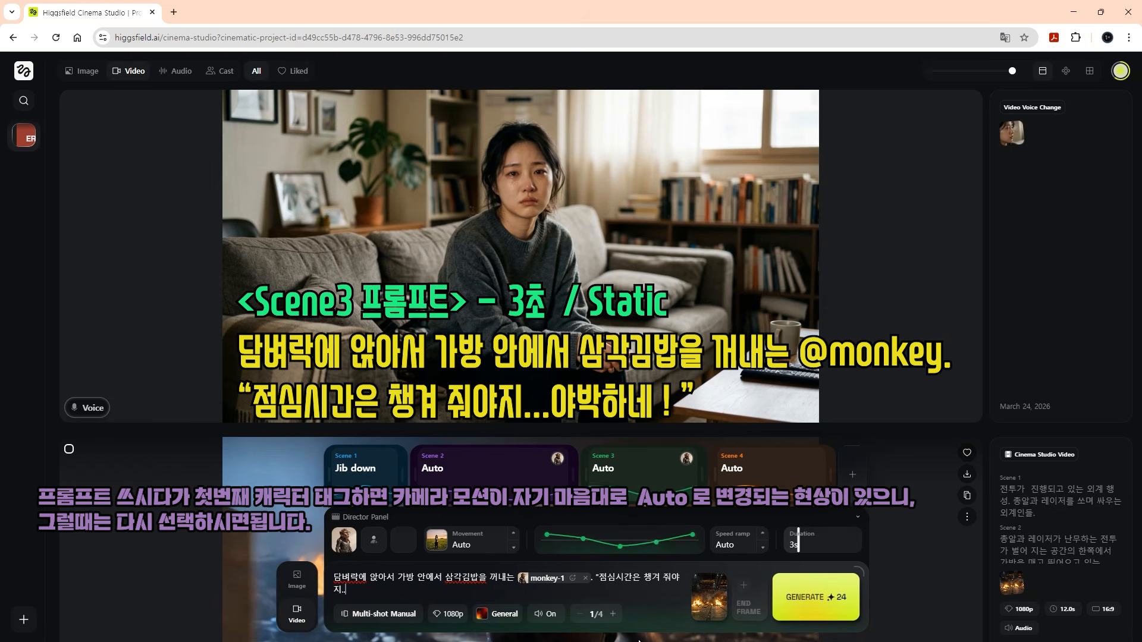
text(.야박하네 !")
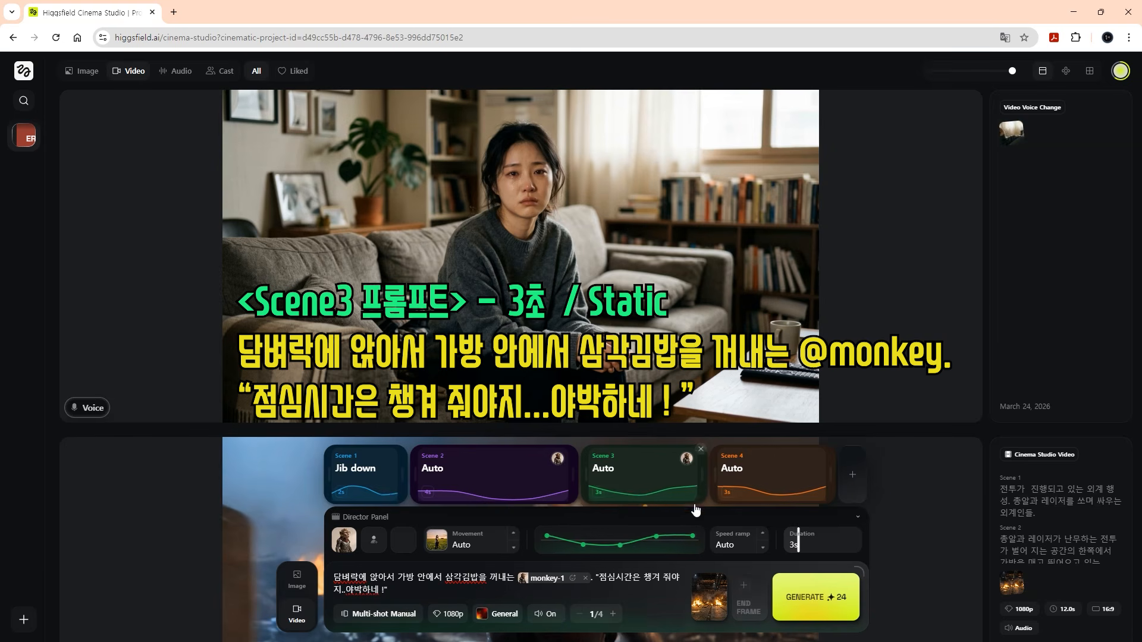
click(572, 579)
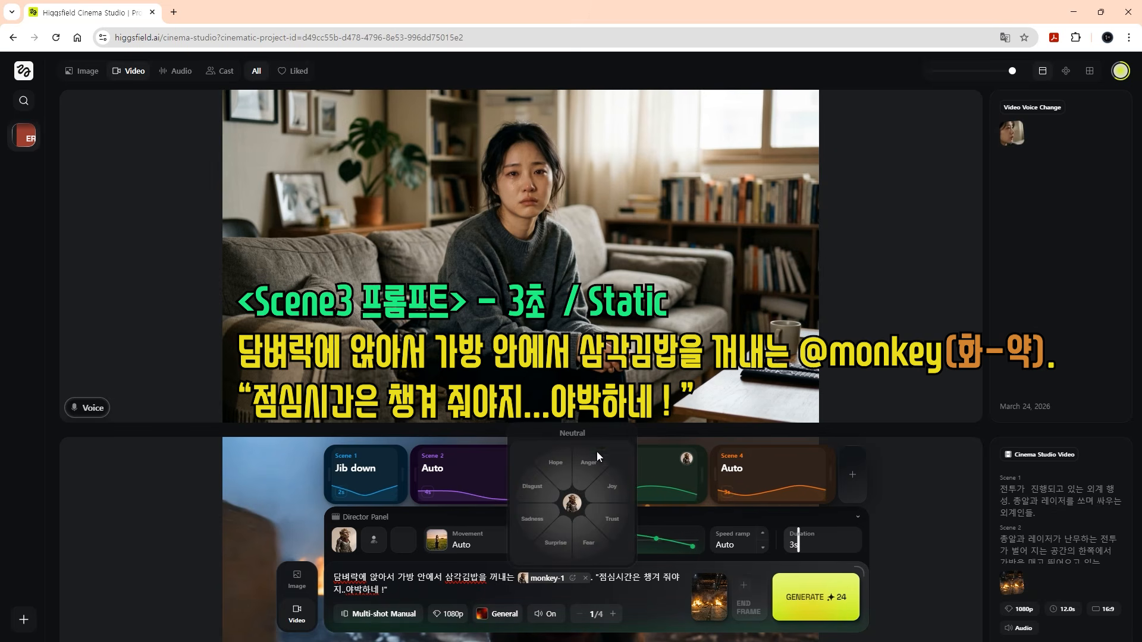
click(582, 490)
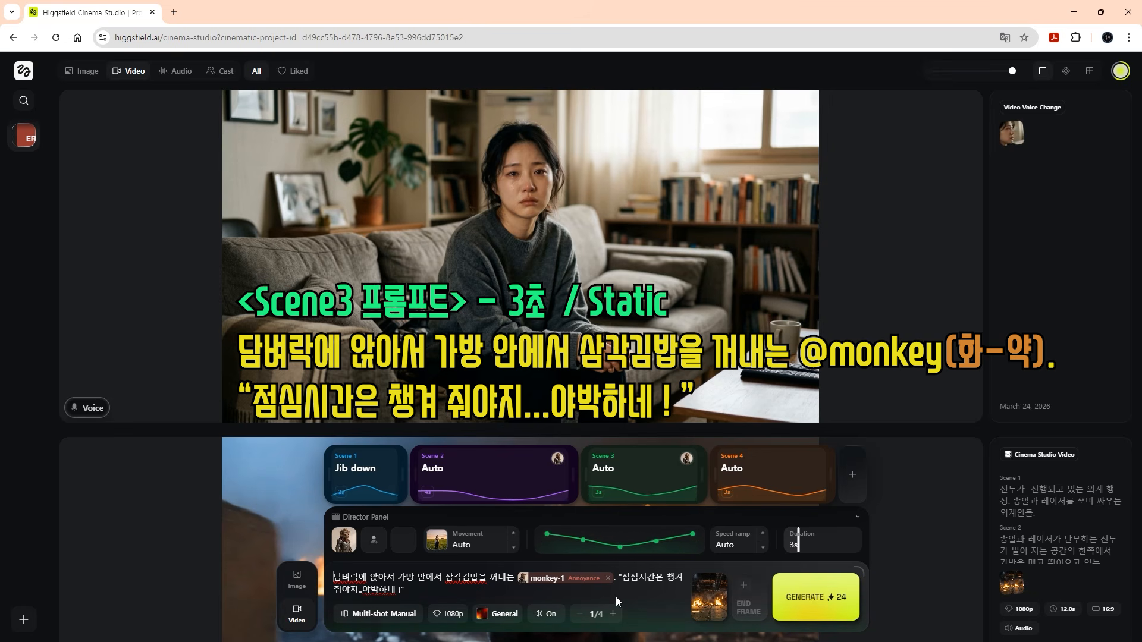
- Set Scene 4's camera movement to Static
click(769, 474)
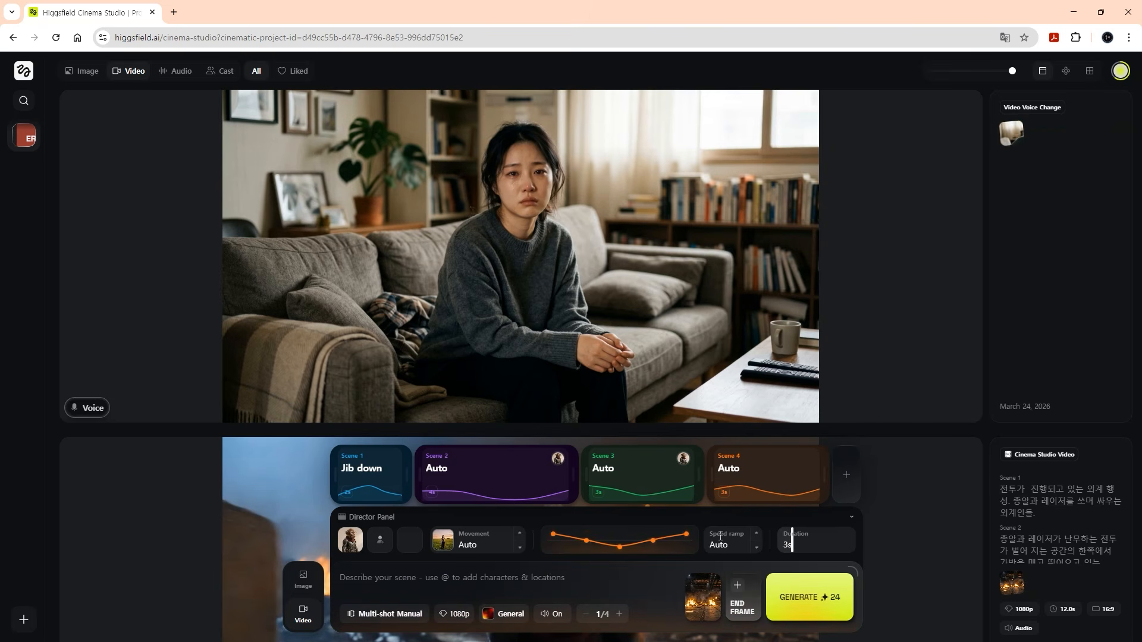
click(470, 542)
click(356, 348)
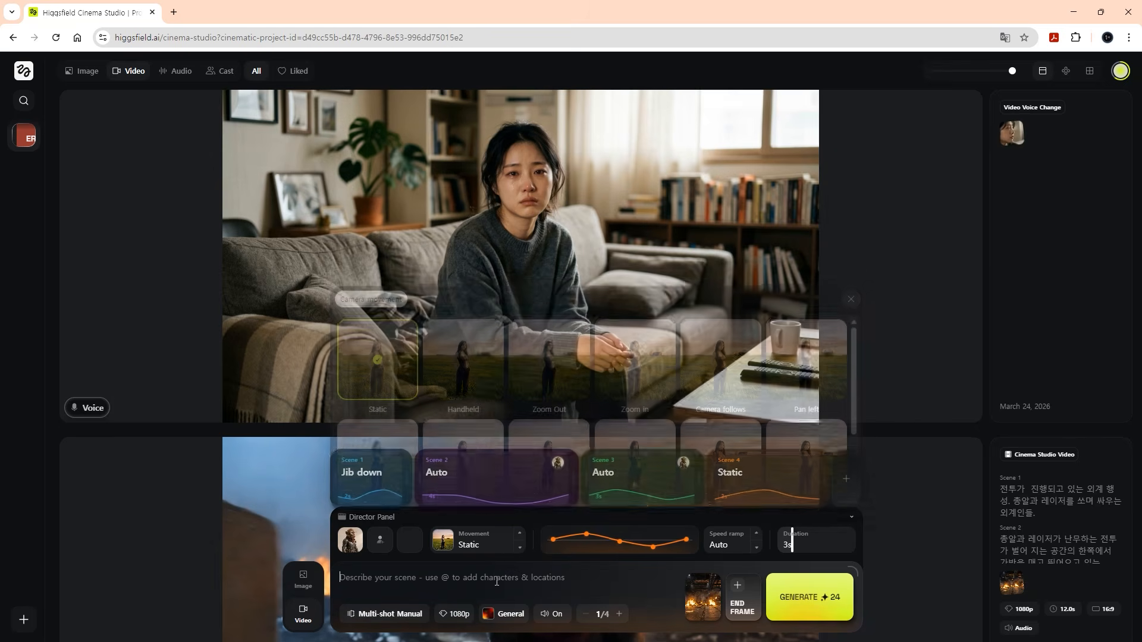
click(474, 576)
text(삼각김밥을 먹는)
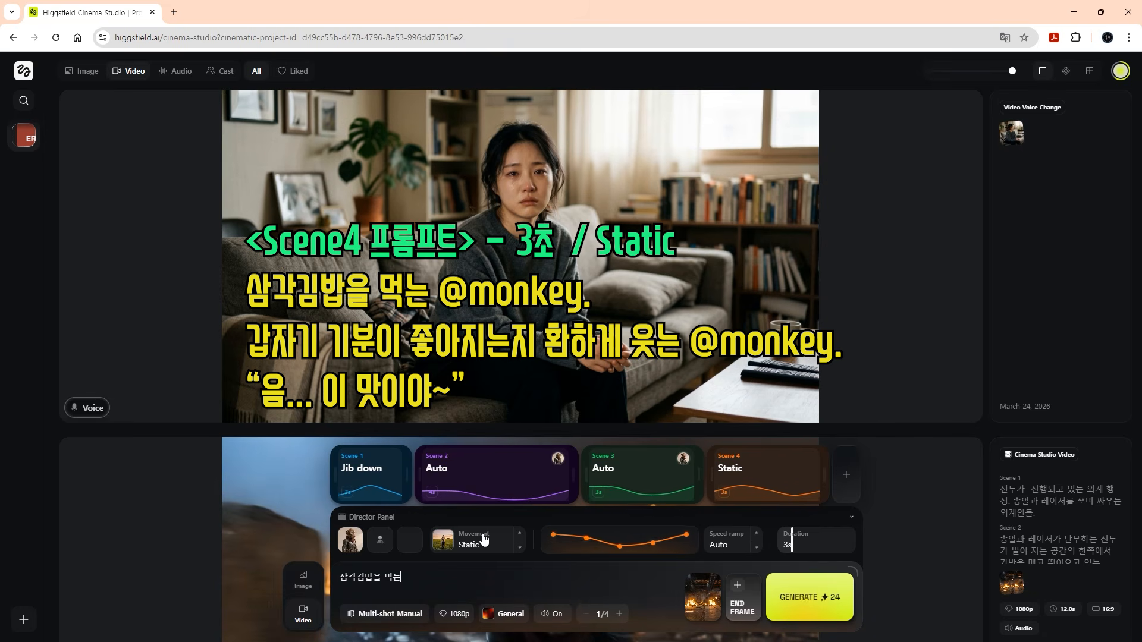
text(@)
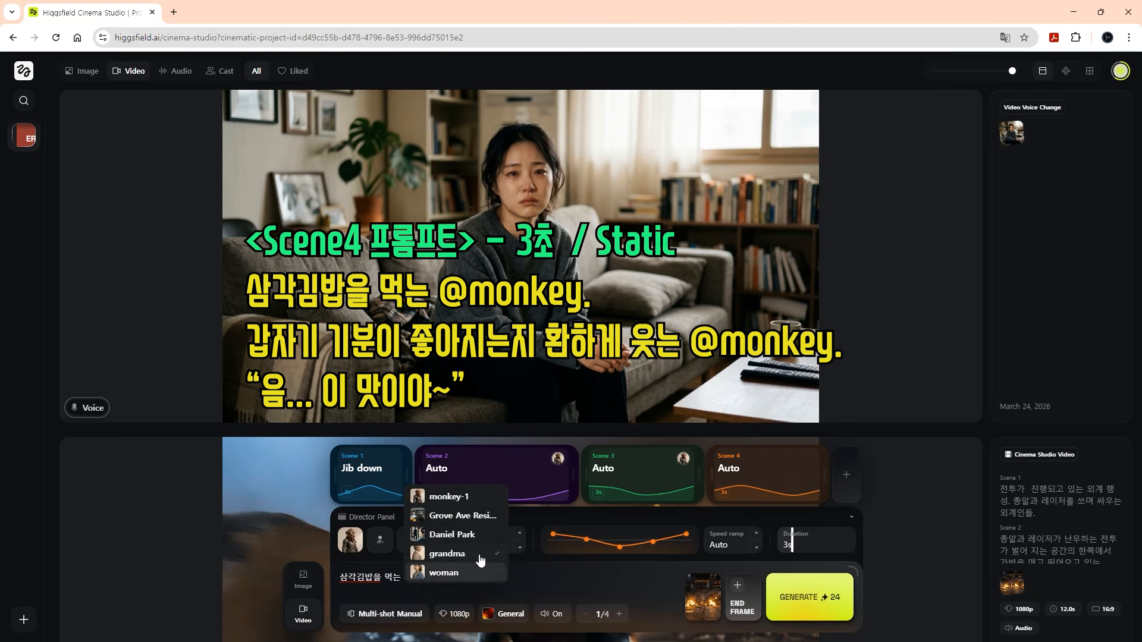
click(492, 505)
text(. 갑자기 기분이 좋앚)
text(지는지 ㅎ환하게 웃는)
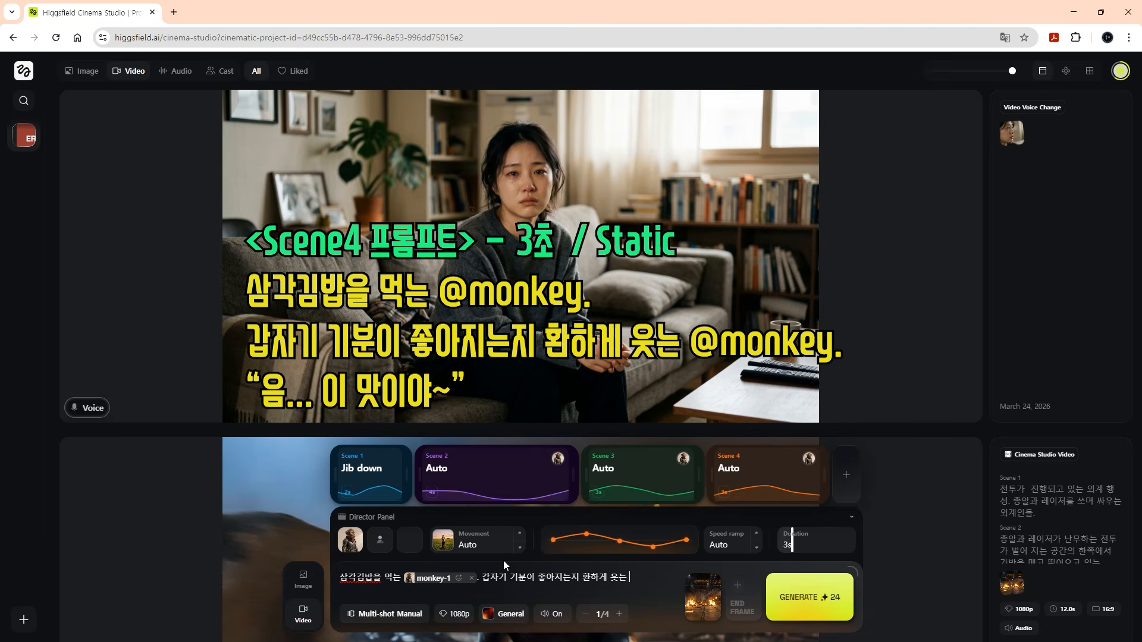
text( @)
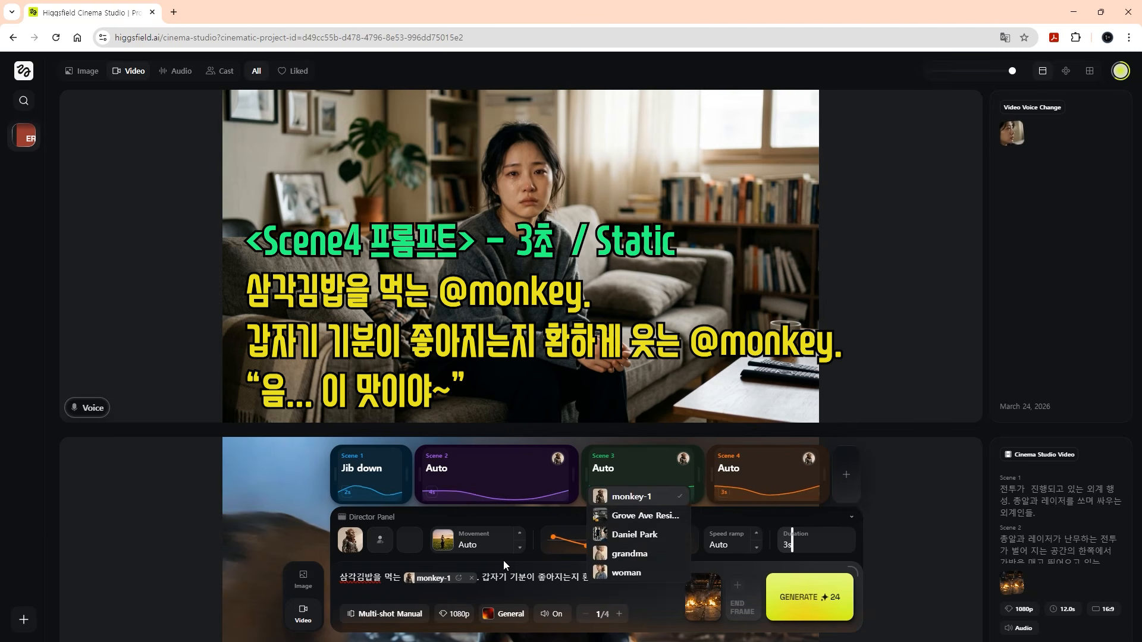
click(633, 496)
text(.)
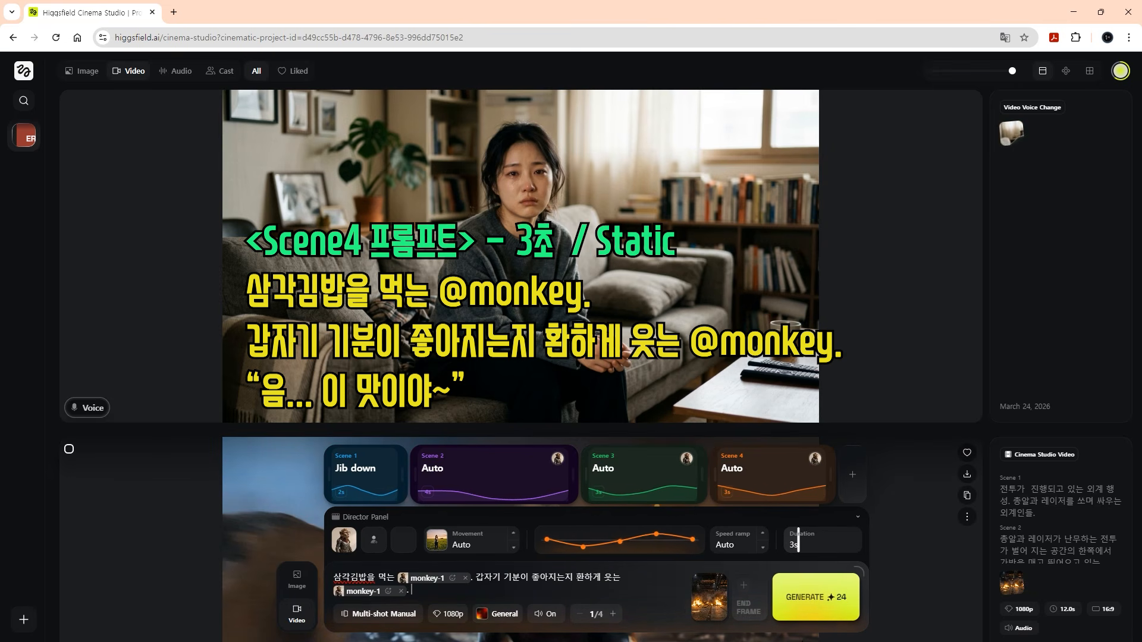
text( "음... 이맛이야~")
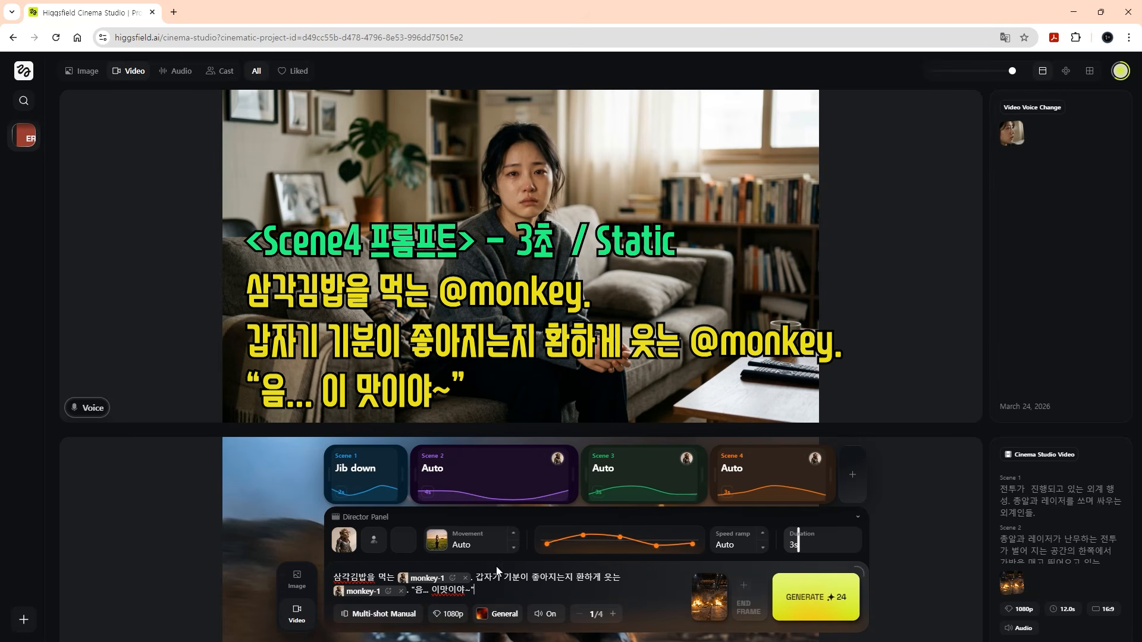
click(388, 591)
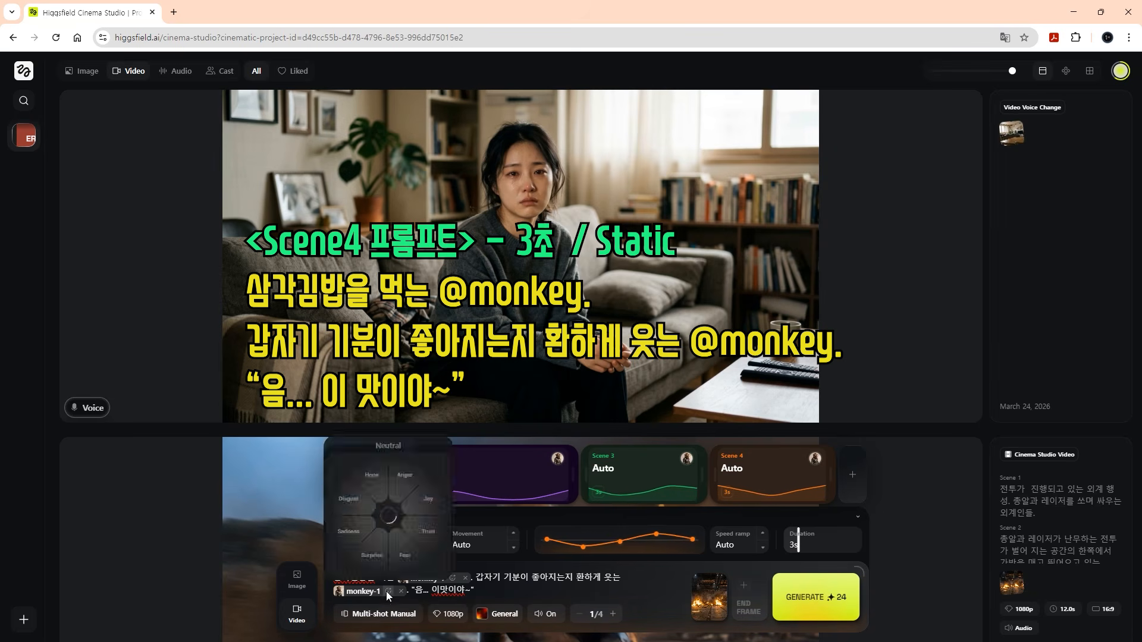
click(441, 494)
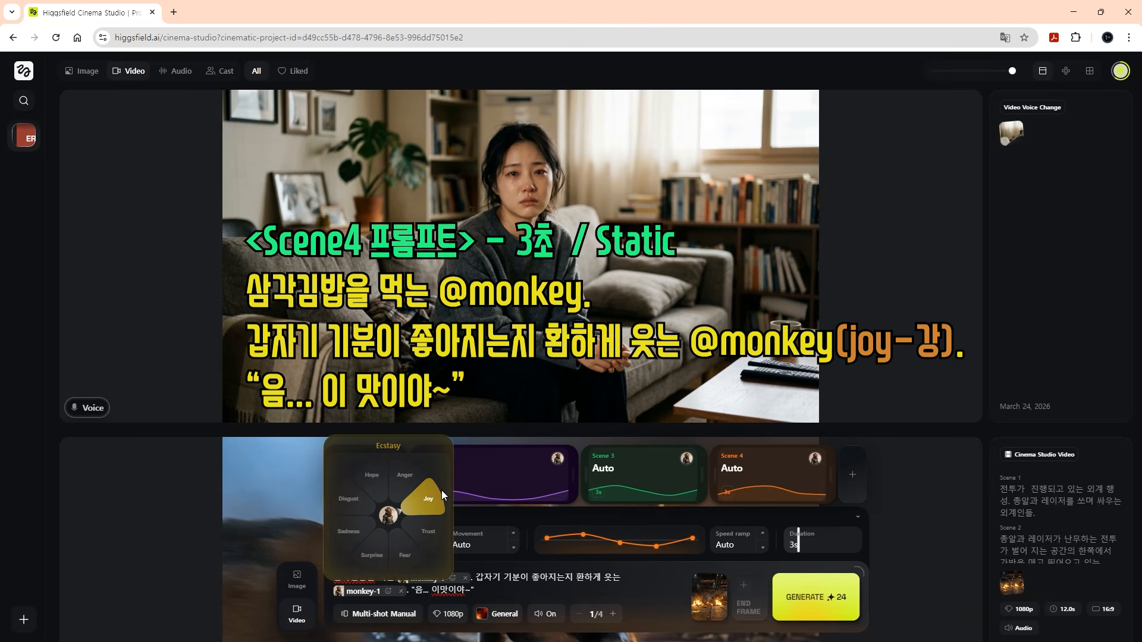